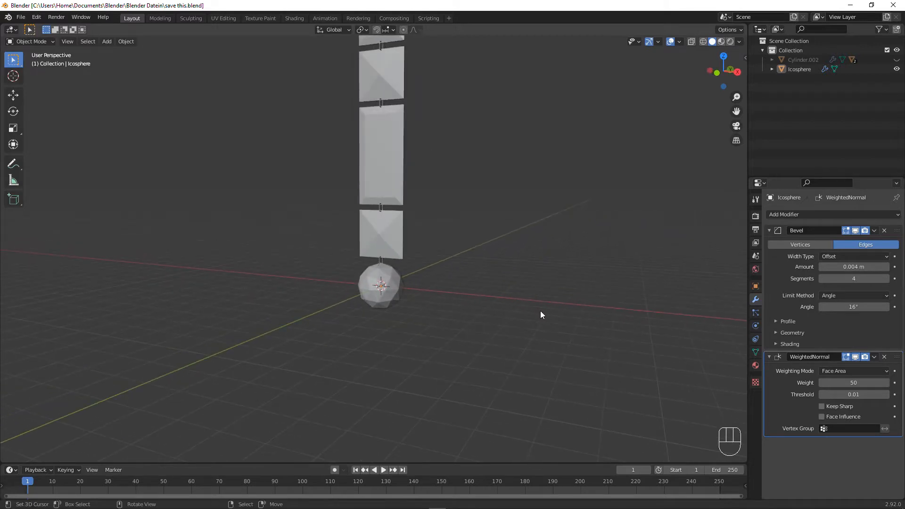
Step: Unhide the slatted cylinder frame and select the crystal chain hanging object
key(alt+h)
scroll(438, 295, up, 5)
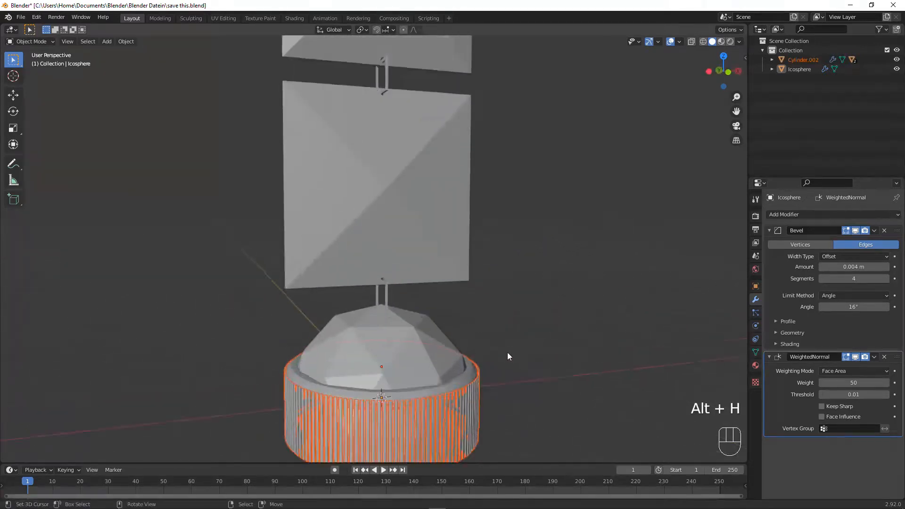
scroll(508, 357, up, 3)
shift+middle_drag(477, 359, 438, 319)
click(459, 315)
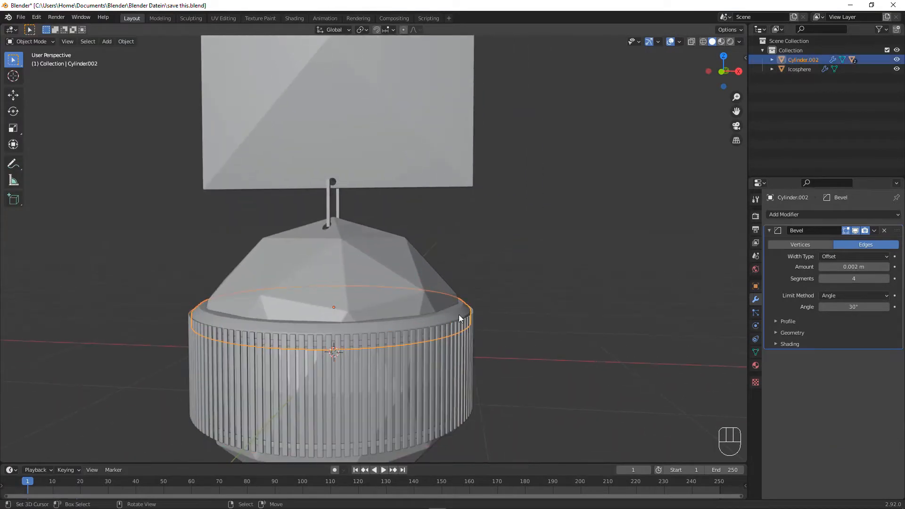
click(392, 256)
scroll(439, 280, down, 5)
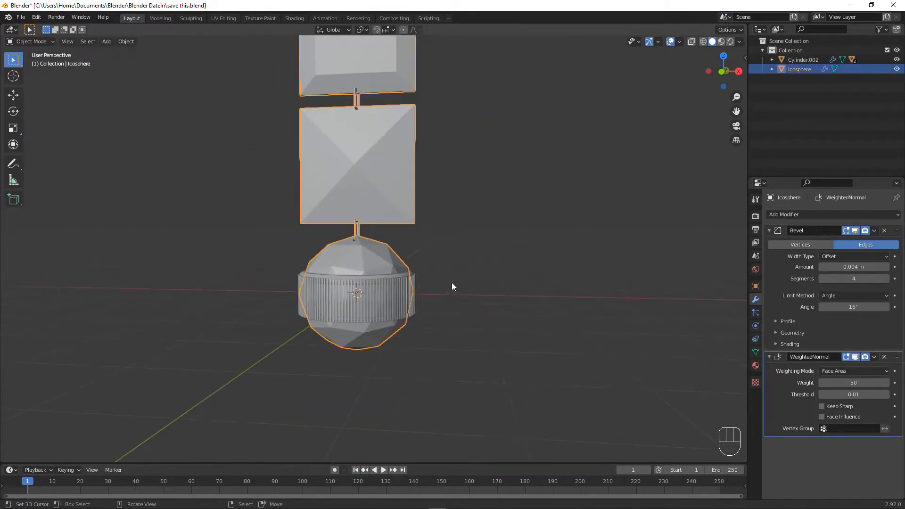
middle_drag(481, 287, 422, 290)
scroll(422, 290, up, 8)
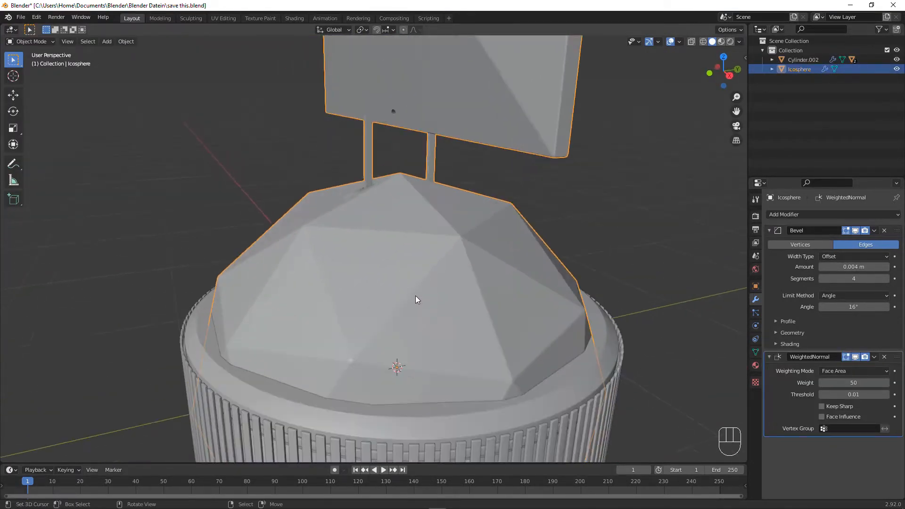
middle_drag(449, 386, 482, 355)
scroll(501, 371, down, 4)
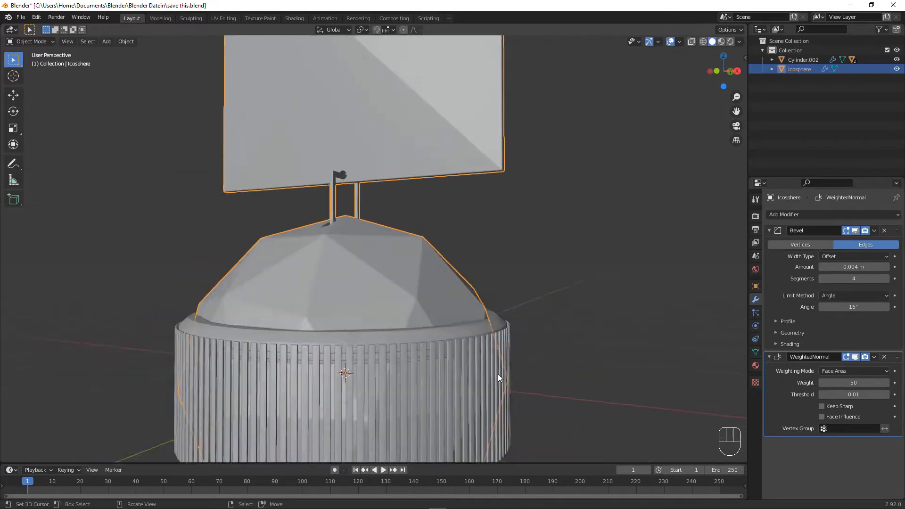
scroll(498, 374, down, 2)
scroll(415, 243, down, 4)
key(s)
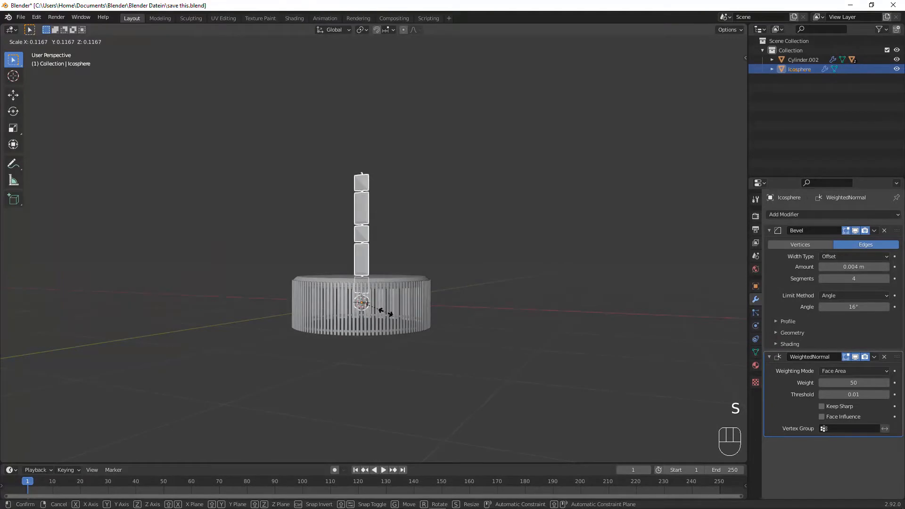
right_click(386, 312)
key(s)
right_click(418, 305)
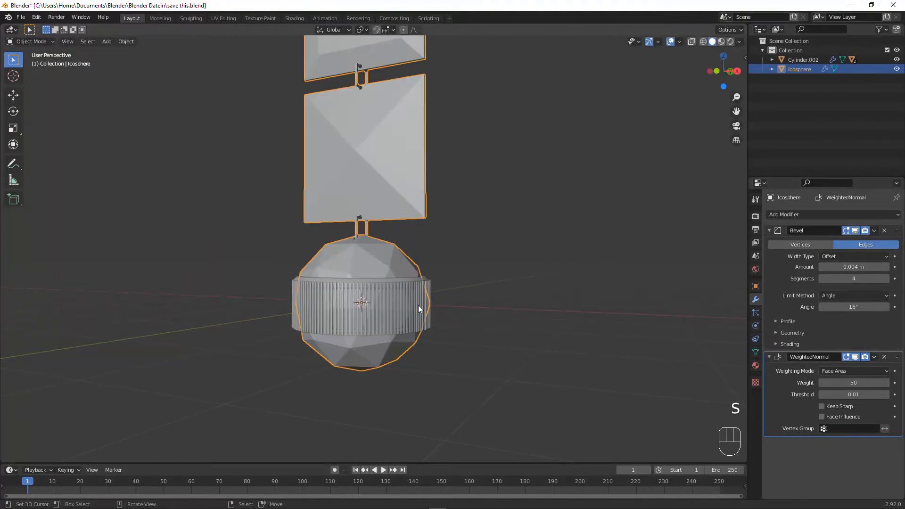
Step: Scale the crystal chain down and move it about 1.43 m down along Z, placing its sphere below the slatted frame
key(s)
click(530, 314)
key(g)
key(z)
click(567, 403)
Step: Shrink the crystal chain further, finishing with a uniform scale factor of 0.425
key(s)
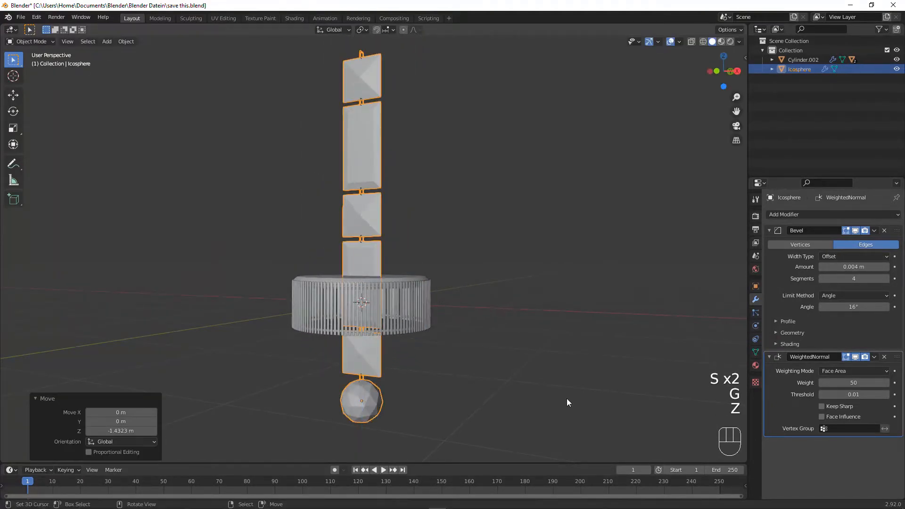
click(531, 375)
key(s)
click(467, 364)
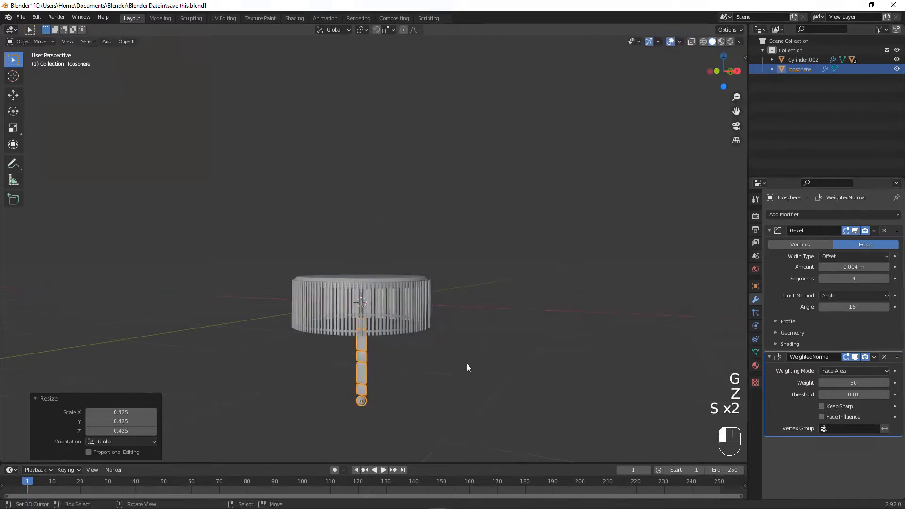
Step: Scale the crystal chain to about 0.56 and raise it about 1 m along Z so it overlaps the frame's slats
scroll(471, 363, up, 3)
key(KP_1)
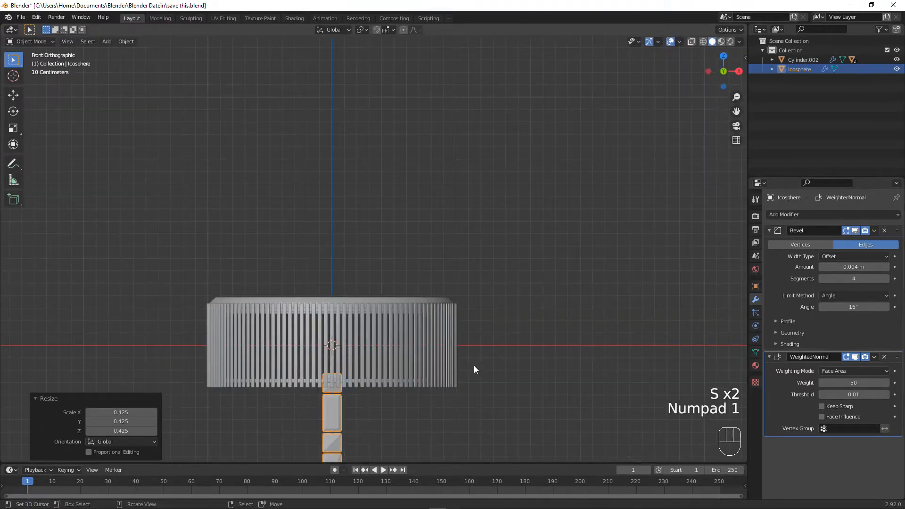
shift+middle_drag(431, 370, 463, 242)
key(s)
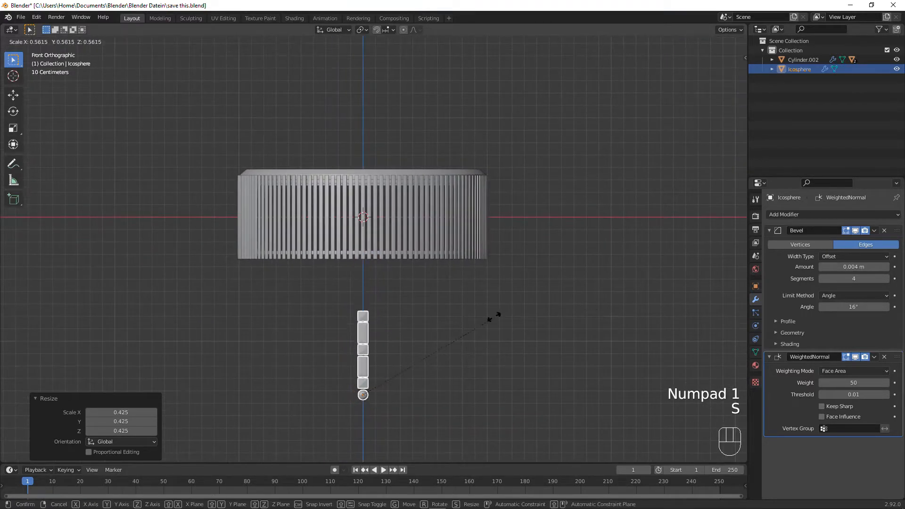
click(485, 319)
key(g)
key(z)
click(495, 200)
scroll(470, 171, up, 6)
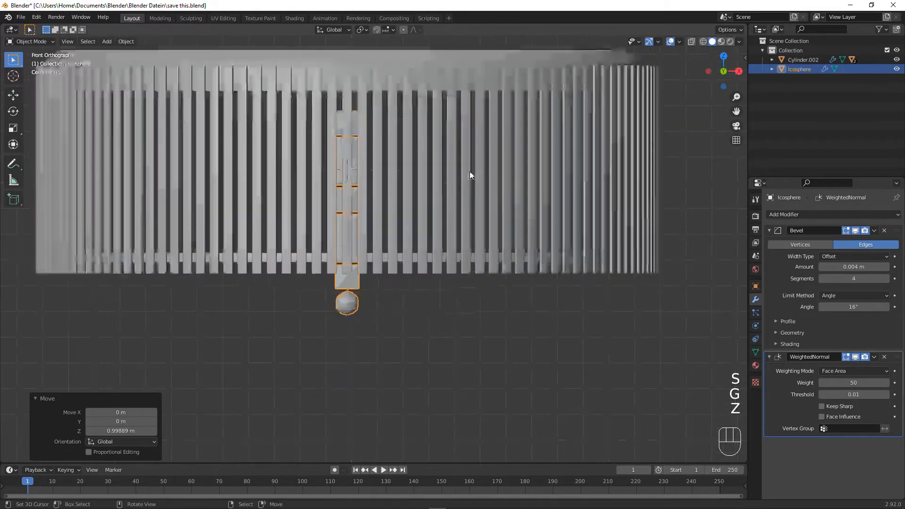
key(g)
key(z)
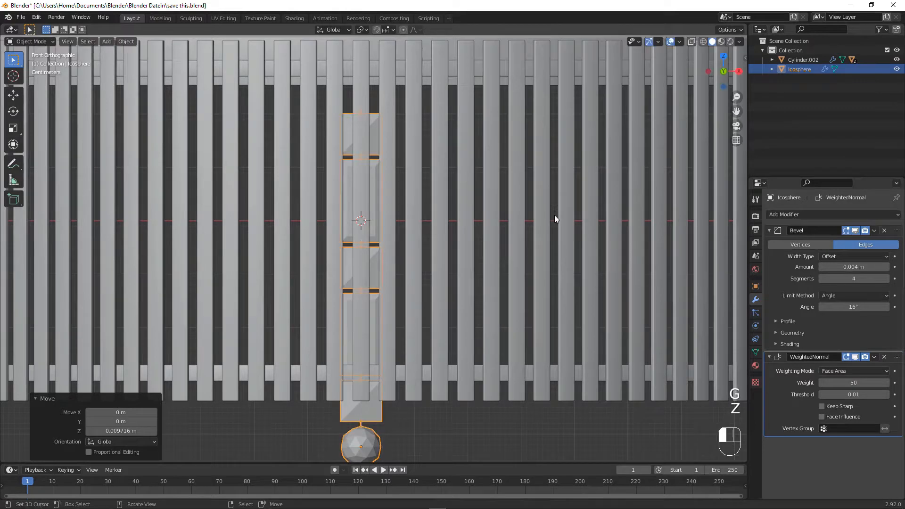
Step: Scale the crystal chain by 0.839 and raise it about 0.079 m along Z
key(s)
click(548, 249)
key(g)
key(z)
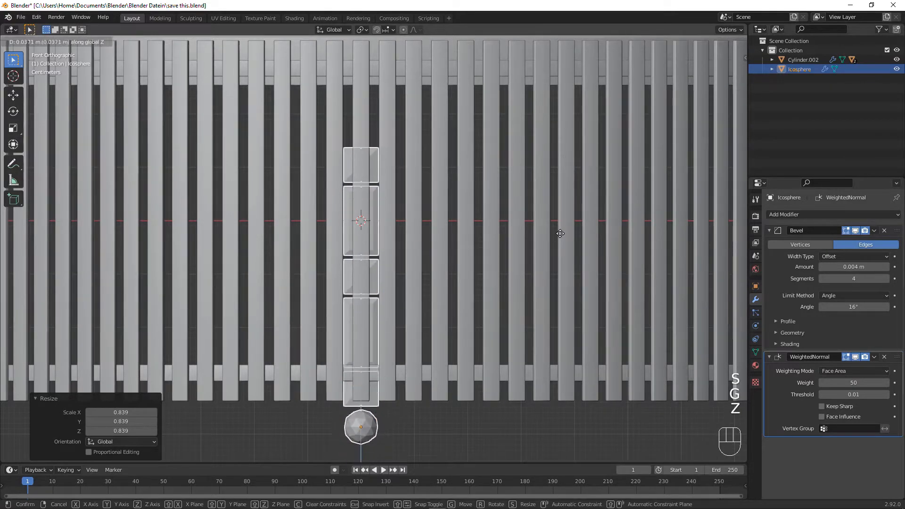
click(568, 211)
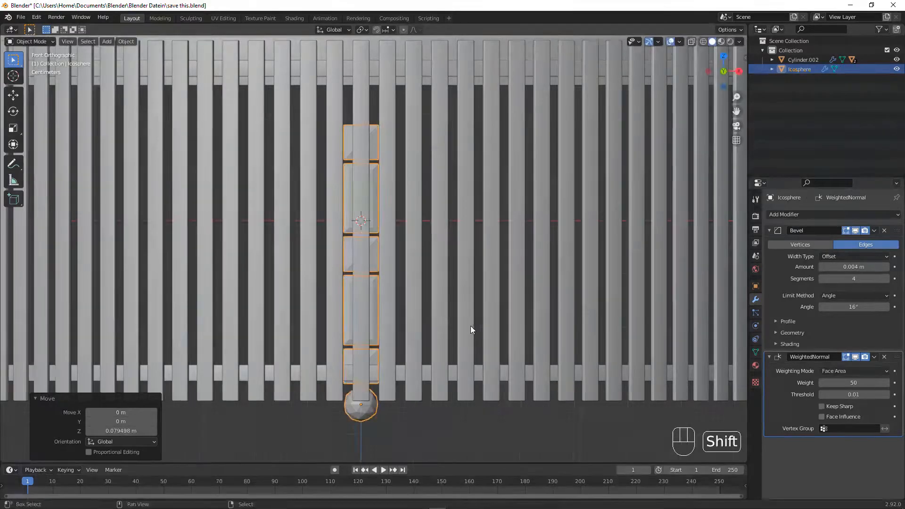
Step: Scale the crystal chain by 1.056 to fill the gap between two slats and lower it about 0.01 m along Z
shift+middle_drag(470, 327, 476, 259)
scroll(390, 364, up, 5)
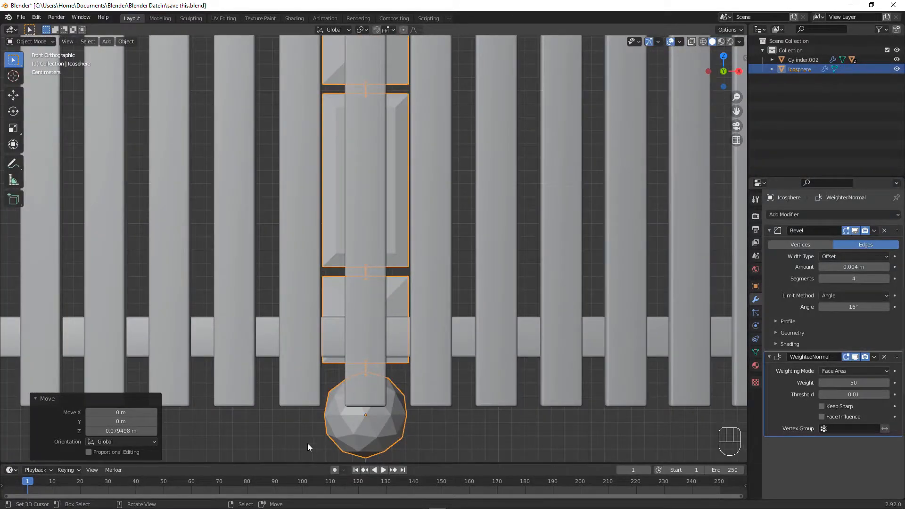
scroll(435, 361, down, 4)
key(s)
click(476, 332)
key(g)
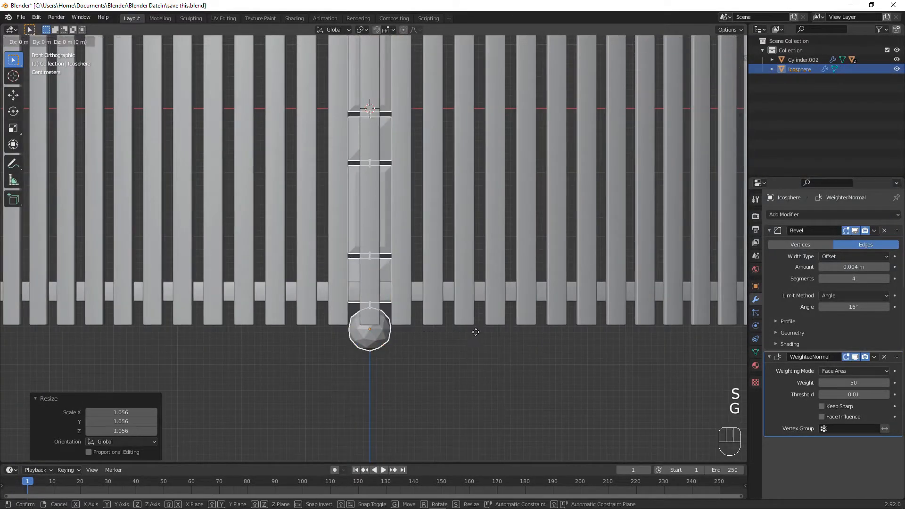
key(z)
click(465, 335)
Step: Examine how the crystal chain's width and end sphere line up with the neighbouring slats and their lower ends
scroll(465, 334, down, 3)
shift+middle_drag(465, 335, 464, 350)
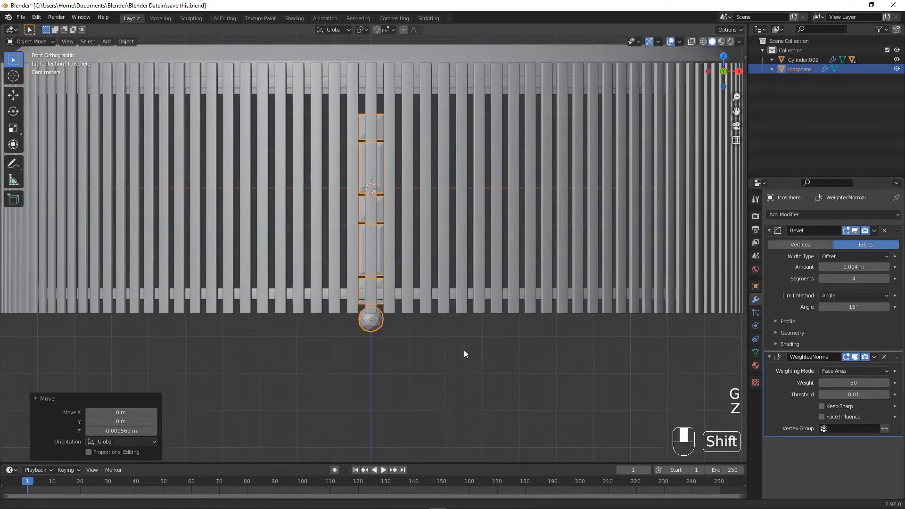
scroll(464, 352, up, 3)
scroll(427, 396, up, 2)
shift+middle_drag(423, 409, 443, 288)
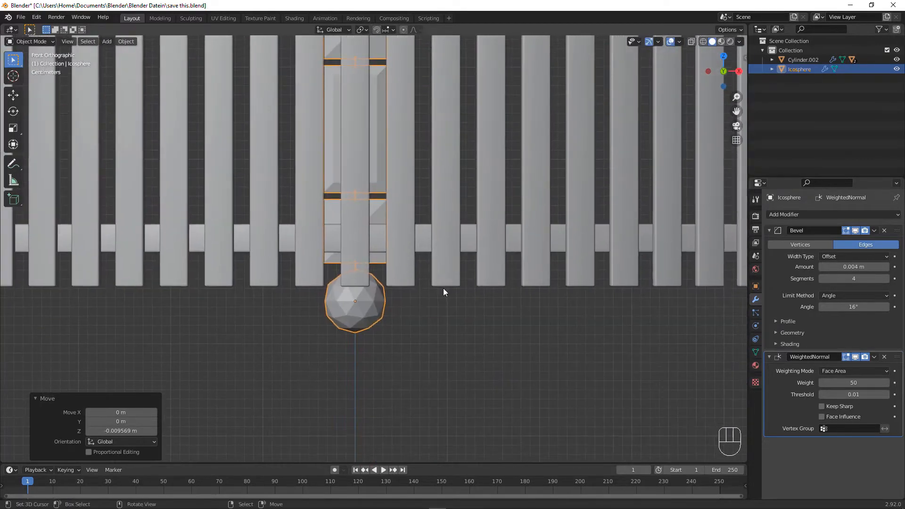
scroll(315, 311, up, 3)
scroll(377, 352, up, 1)
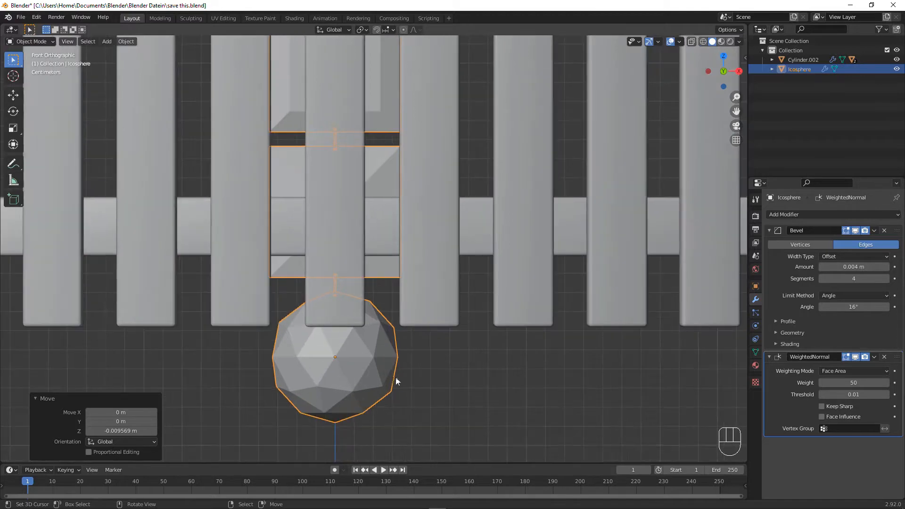
scroll(425, 340, down, 4)
scroll(337, 314, up, 5)
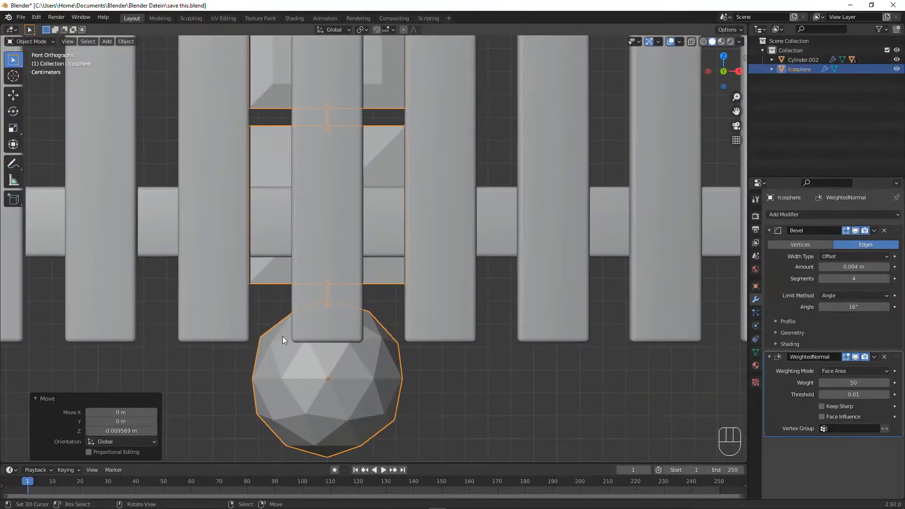
scroll(403, 351, down, 12)
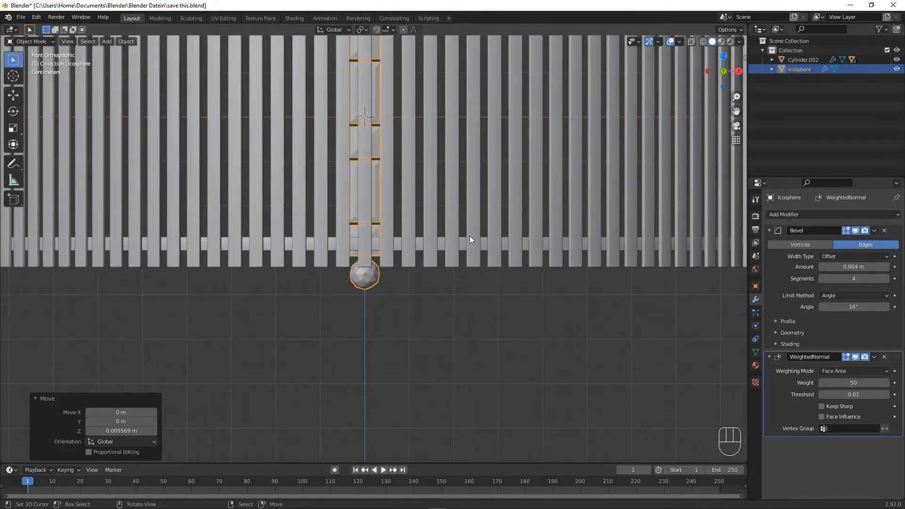
scroll(469, 236, up, 8)
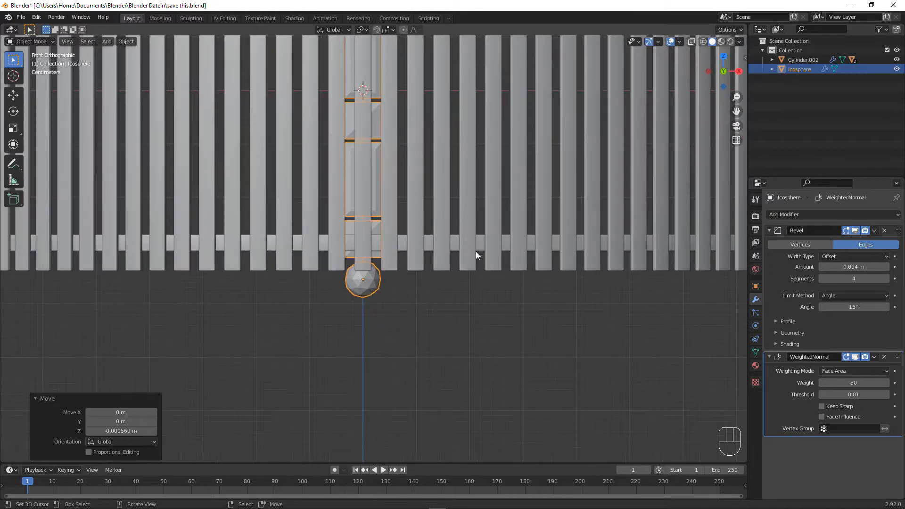
Step: Apply the crystal chain's scale and move it about -0.943 m along Y to just inside the frame's rim
key(ctrl+a)
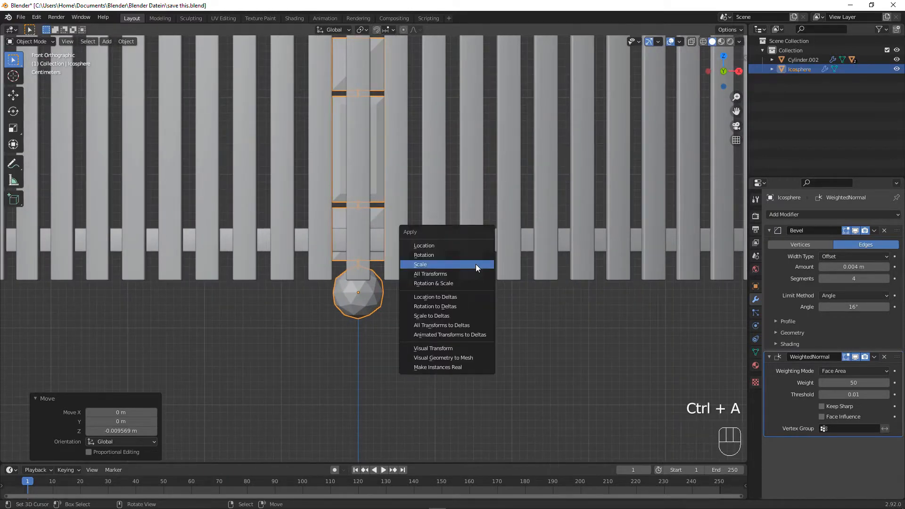
click(476, 265)
key(ctrl+KP_7)
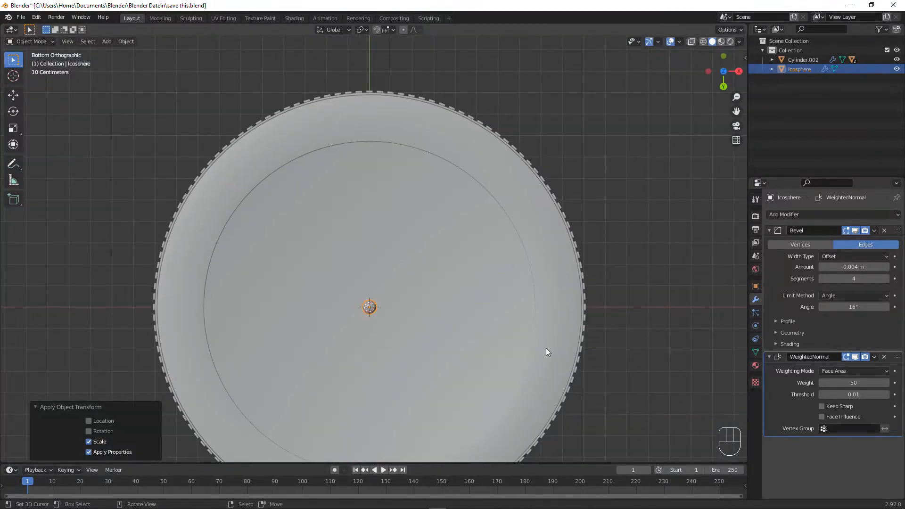
key(g)
key(y)
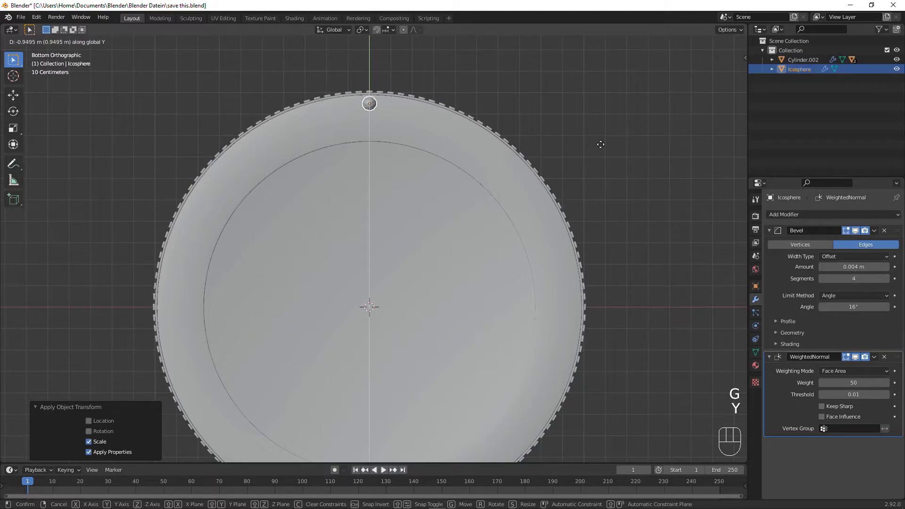
click(600, 145)
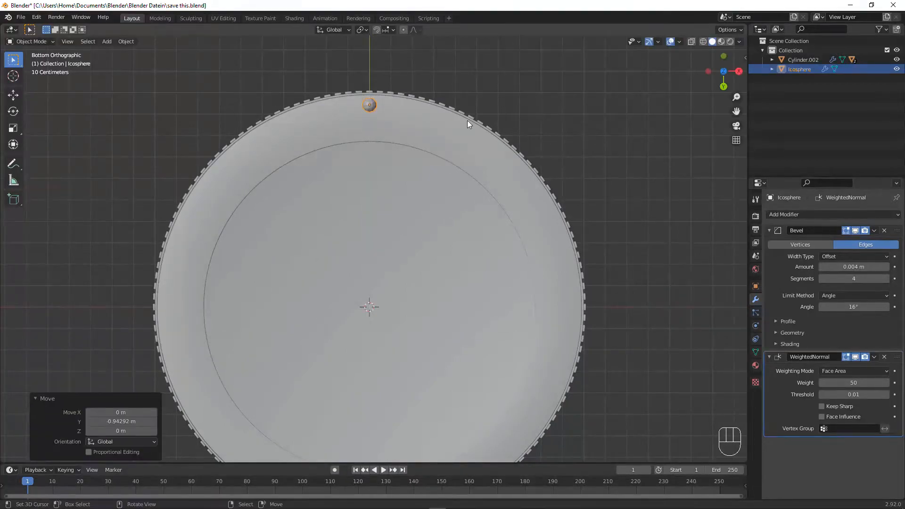
Step: Snap the 3D cursor to the world origin at the frame's centre
middle_drag(468, 120, 291, 242)
scroll(404, 224, up, 5)
middle_drag(404, 224, 430, 218)
middle_drag(686, 222, 444, 150)
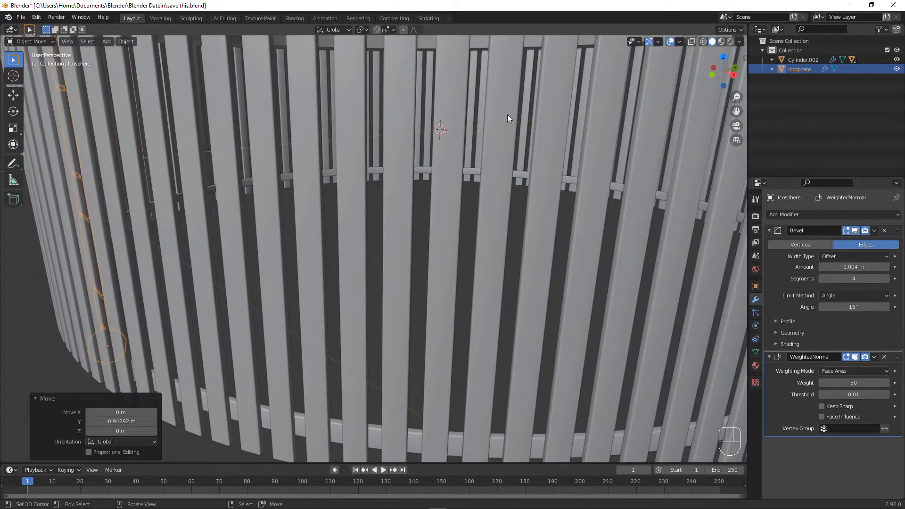
middle_drag(507, 115, 446, 101)
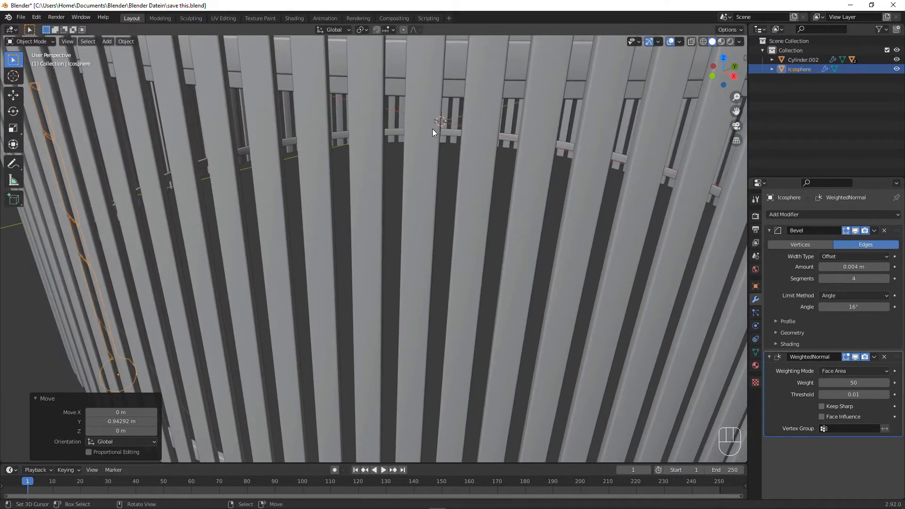
key(shift+s)
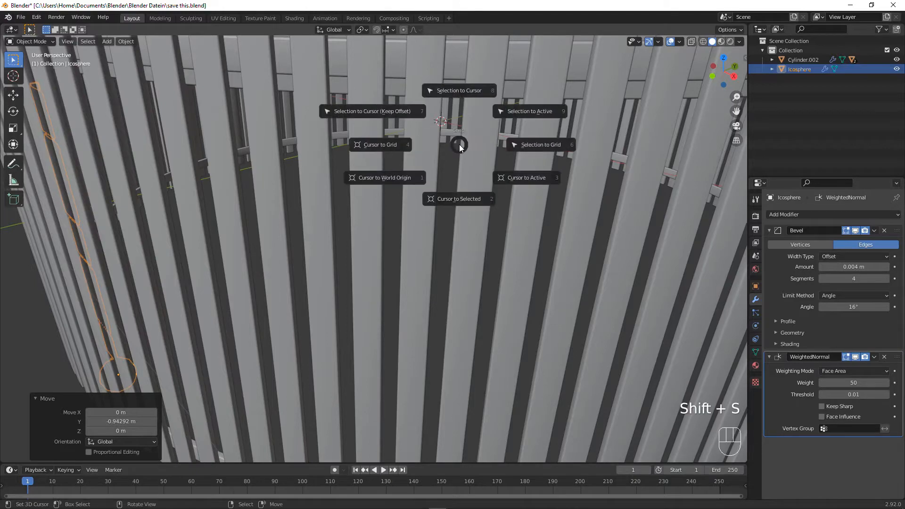
click(386, 177)
scroll(417, 175, down, 5)
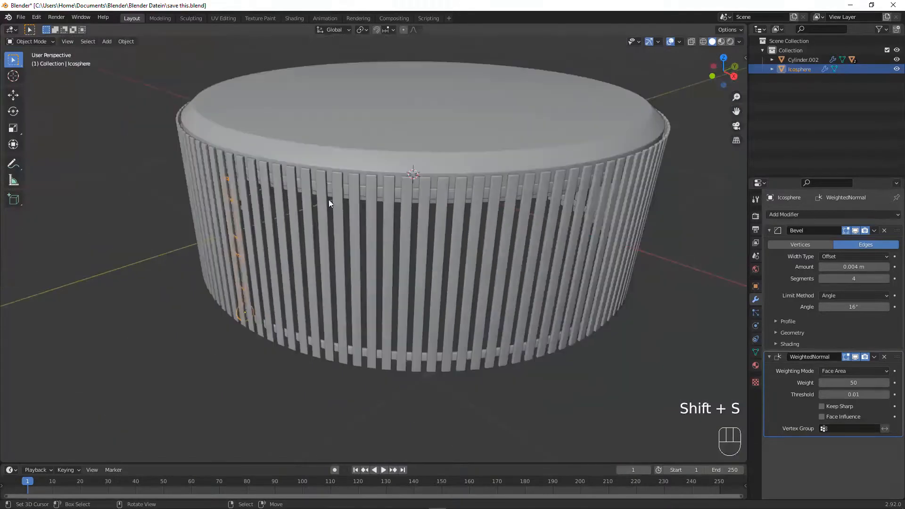
Step: Set the crystal chain's origin to the 3D cursor
middle_drag(329, 200, 443, 184)
scroll(372, 169, up, 5)
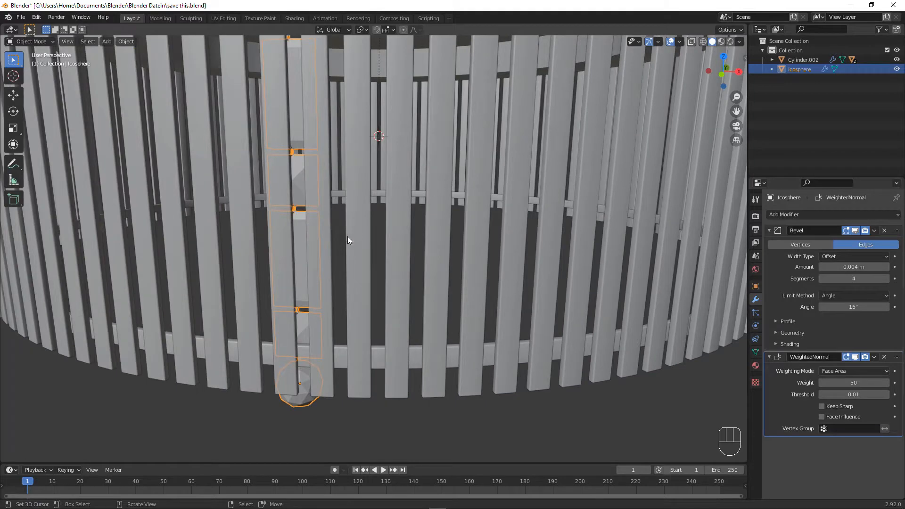
key(F3)
text(set origi)
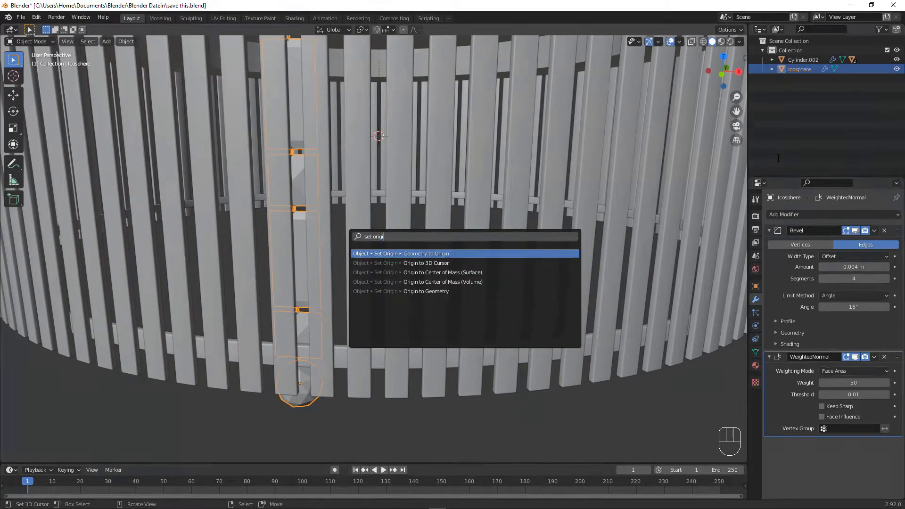
key(Down)
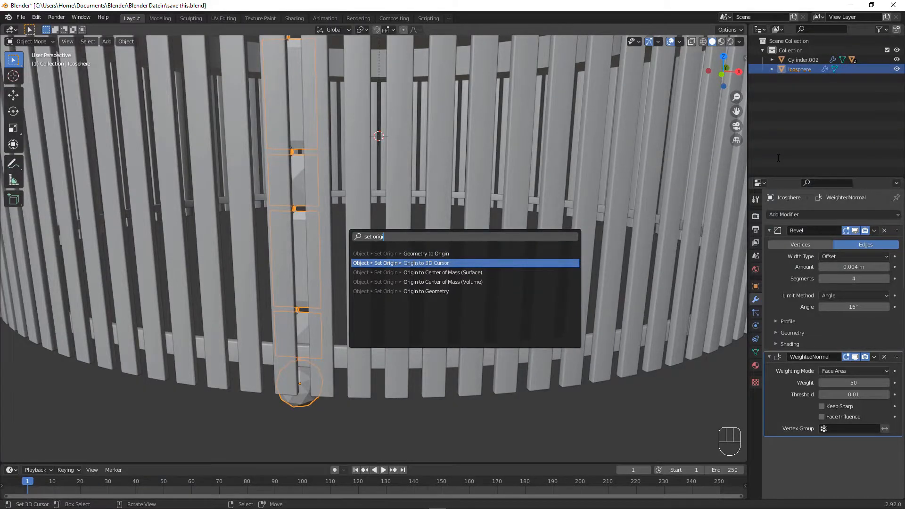
key(Return)
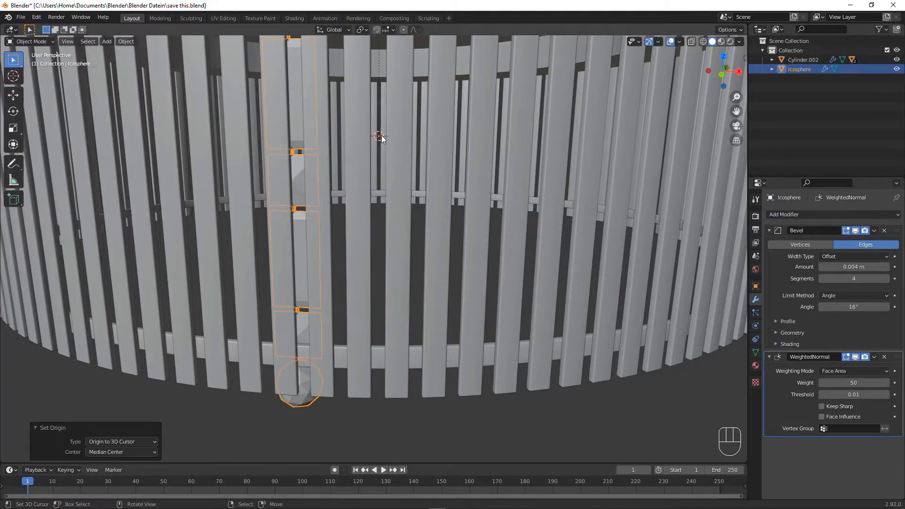
Step: Add a Plain Axes empty at the 3D cursor in the centre of the frame
middle_drag(411, 136, 400, 143)
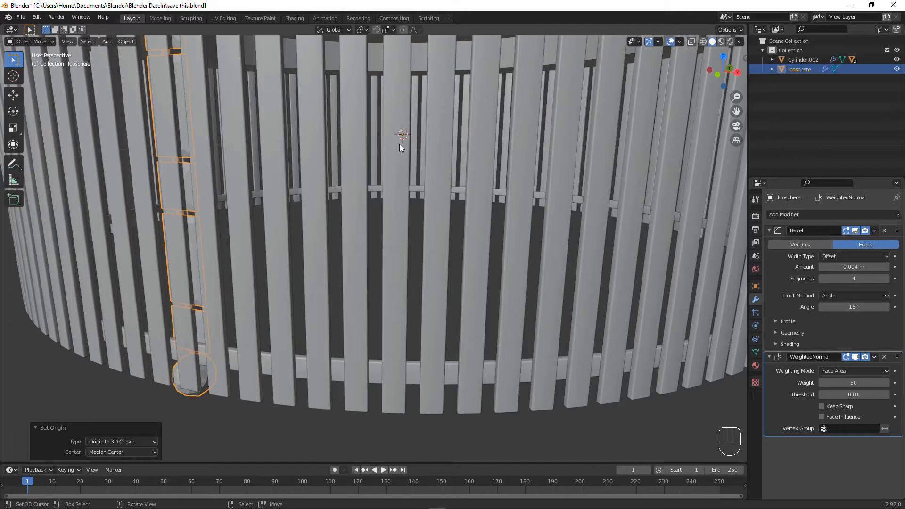
click(770, 230)
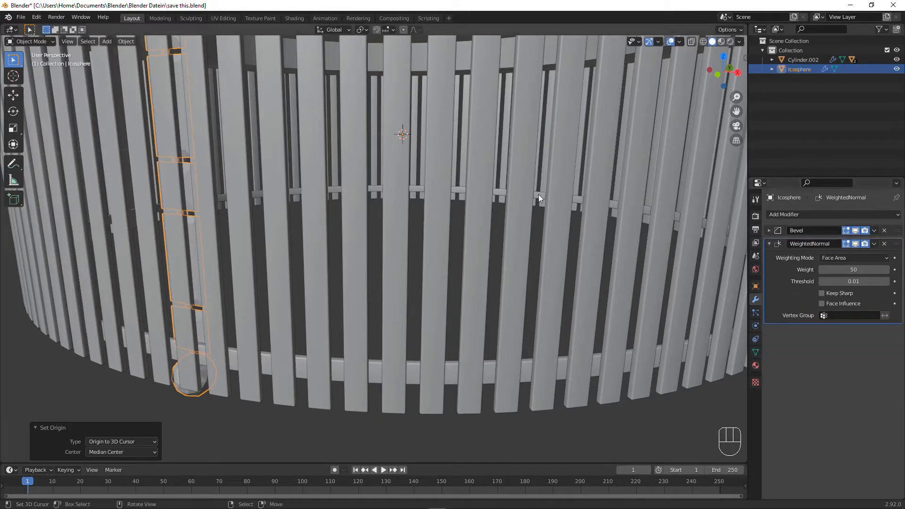
key(shift+a)
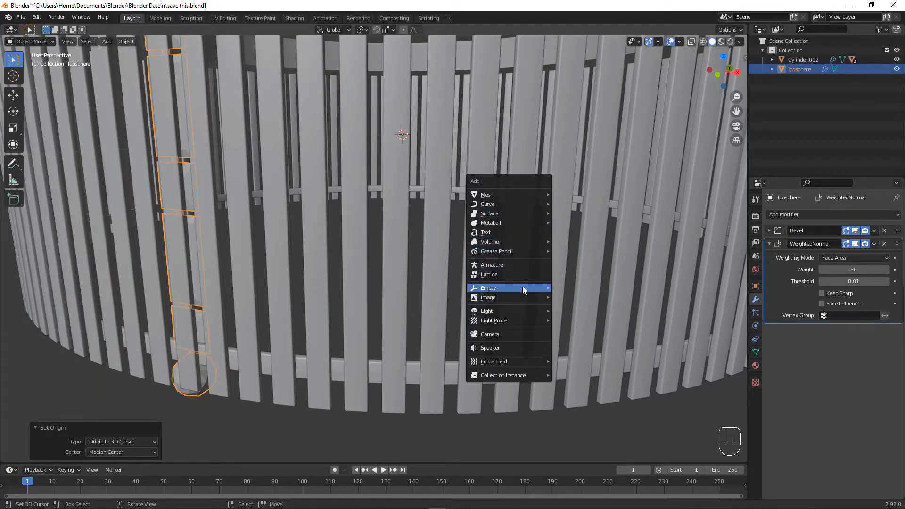
mouse_move(522, 288)
click(603, 288)
Step: Set the empty's Z rotation to 360/32 degrees
mouse_move(564, 205)
middle_down()
mouse_move(543, 218)
mouse_move(567, 208)
middle_up()
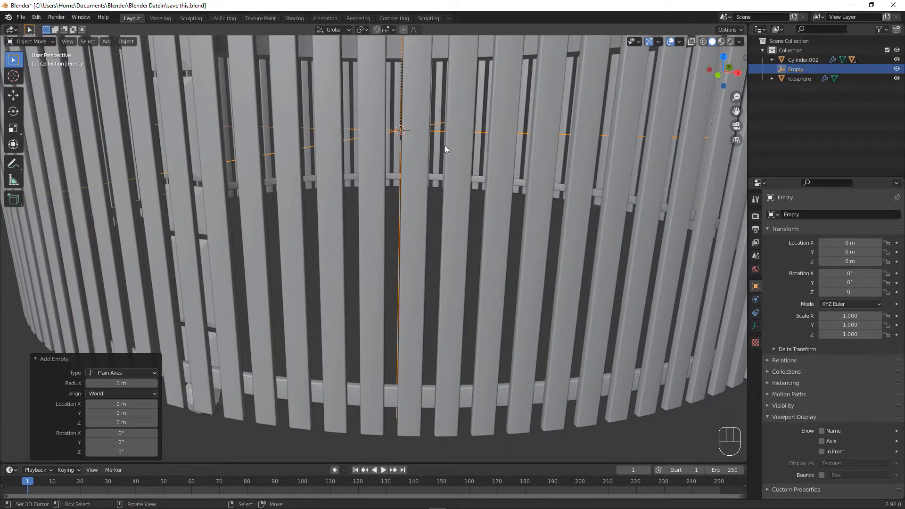
middle_drag(342, 220, 372, 188)
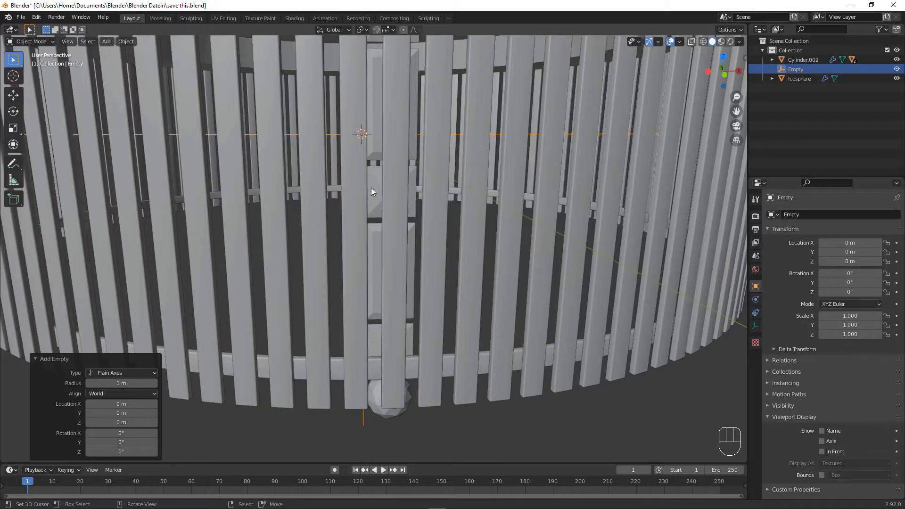
middle_drag(498, 190, 366, 187)
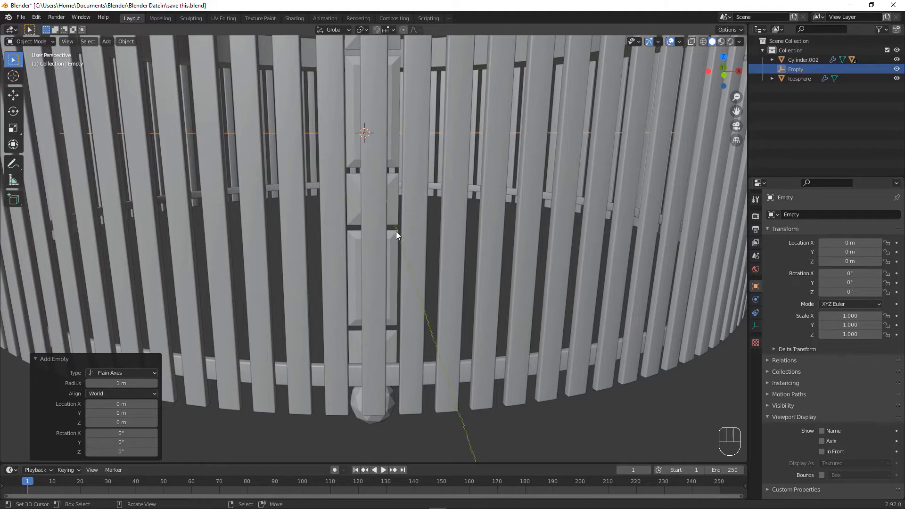
middle_drag(434, 259, 496, 289)
middle_drag(505, 245, 426, 213)
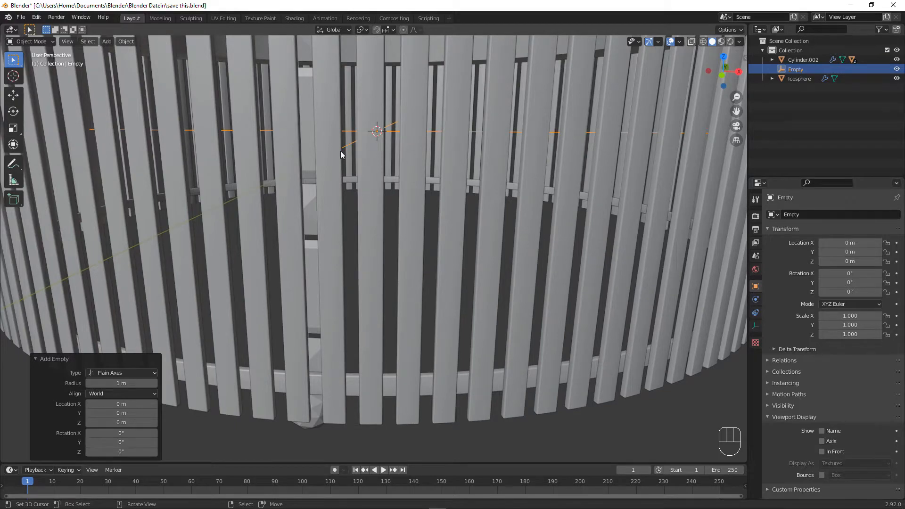
mouse_move(378, 158)
middle_down()
mouse_move(389, 166)
mouse_move(381, 165)
middle_up()
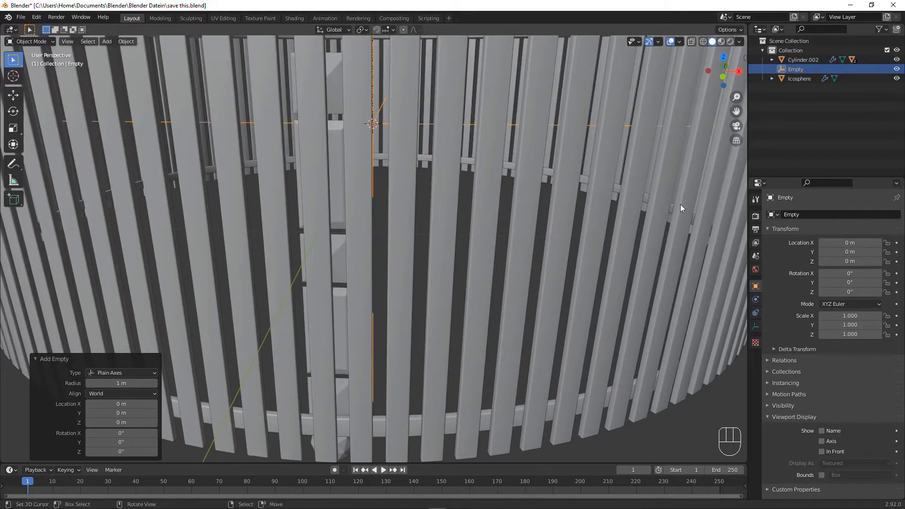
click(847, 293)
text(0d)
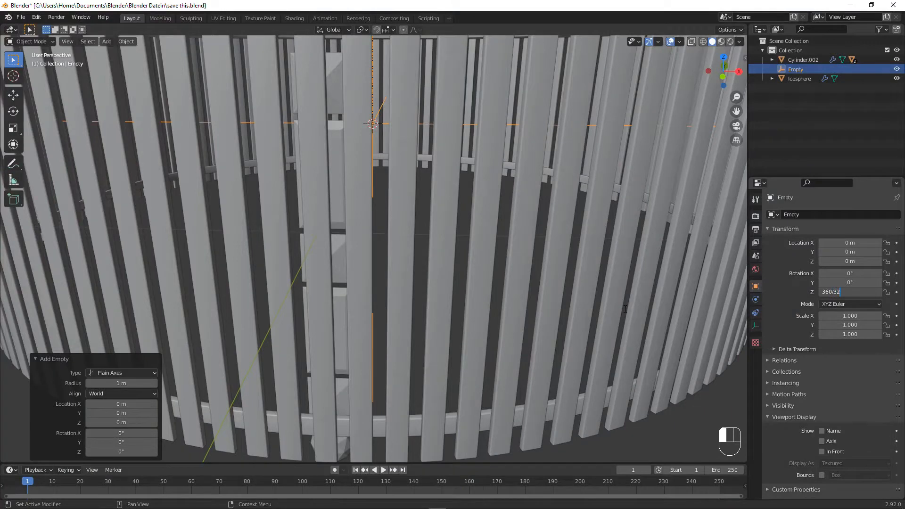
key(Return)
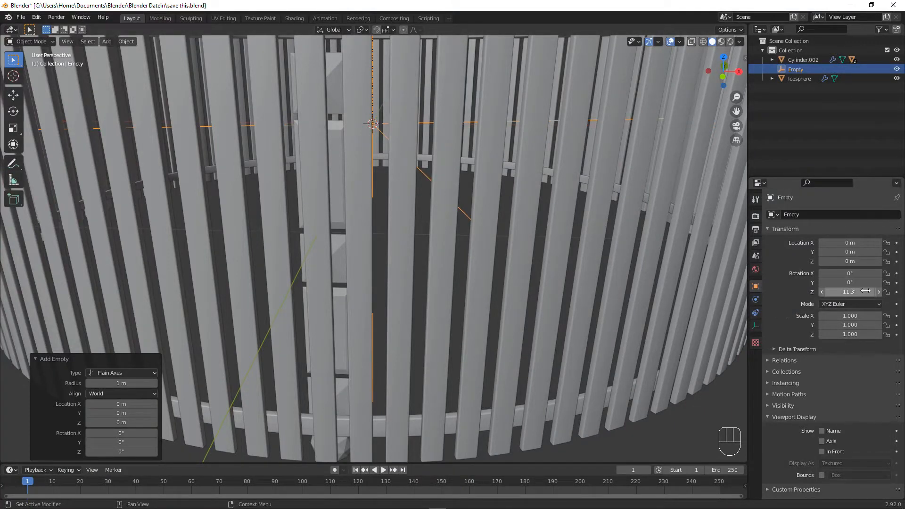
Step: Add an Array modifier to the crystal chain and turn off its Relative Offset
scroll(342, 217, down, 3)
scroll(342, 218, up, 3)
click(336, 215)
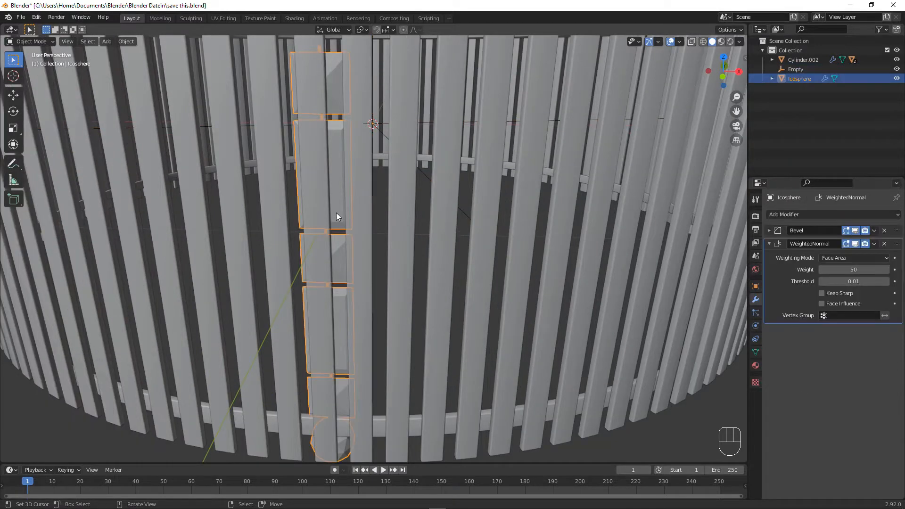
click(822, 215)
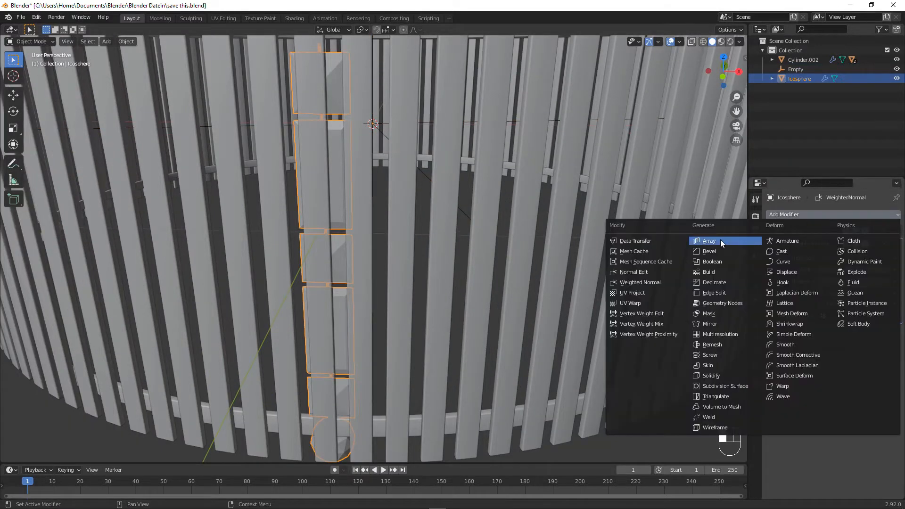
click(720, 241)
click(768, 244)
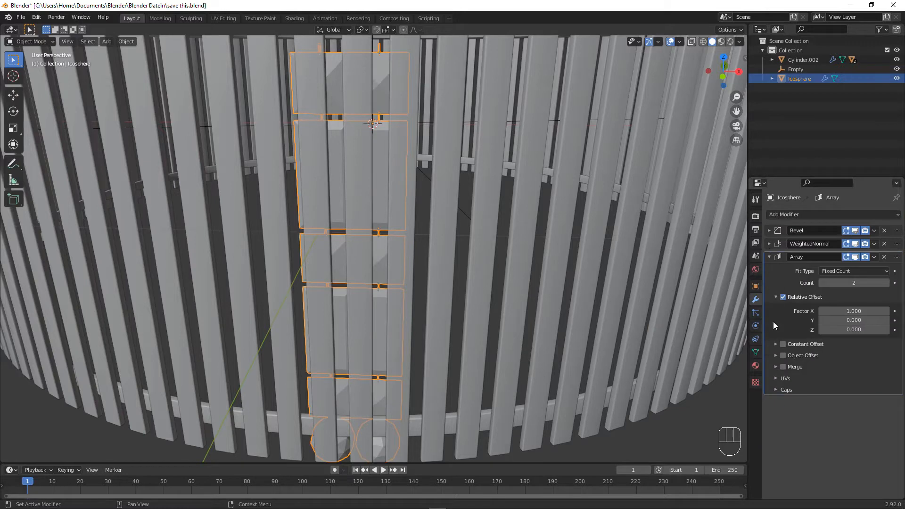
click(778, 298)
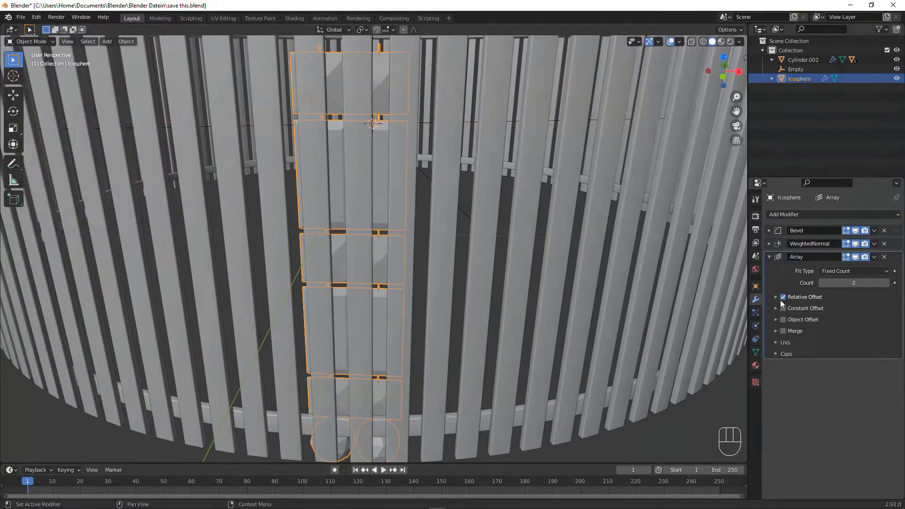
click(783, 297)
Step: Enable Object Offset on the crystal chain's array and choose Cylinder.002 as the offset object
click(776, 321)
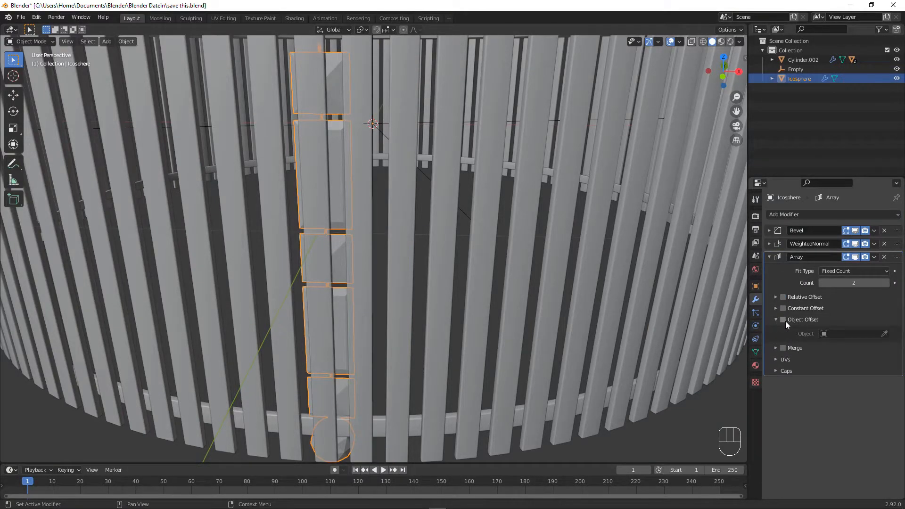
click(784, 320)
click(869, 334)
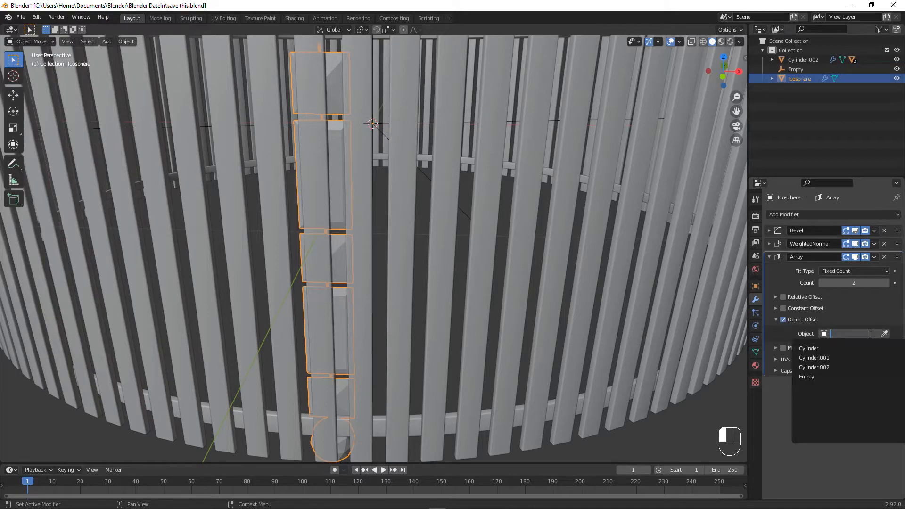
click(847, 371)
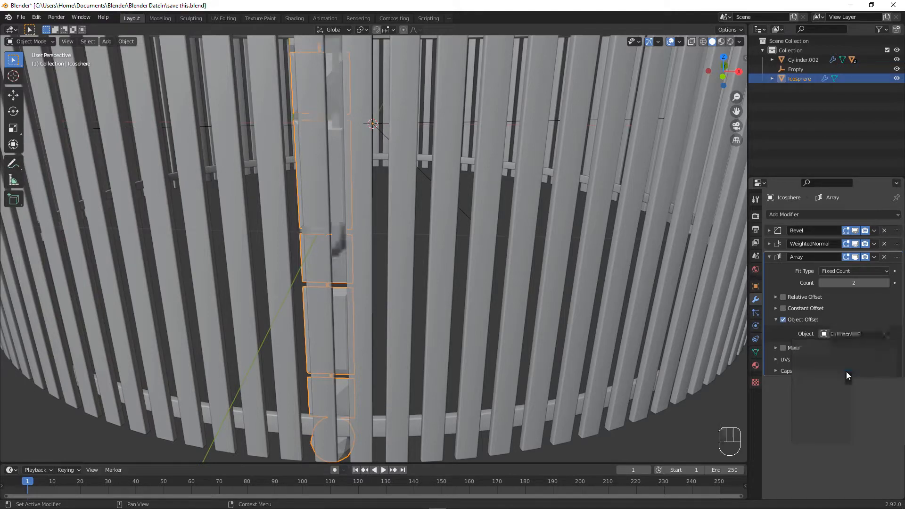
mouse_move(583, 281)
middle_down()
mouse_move(662, 280)
mouse_move(581, 279)
middle_up()
Step: Apply the crystal chain's scale and display its location, rotation, scale and dimensions
key(ctrl+a)
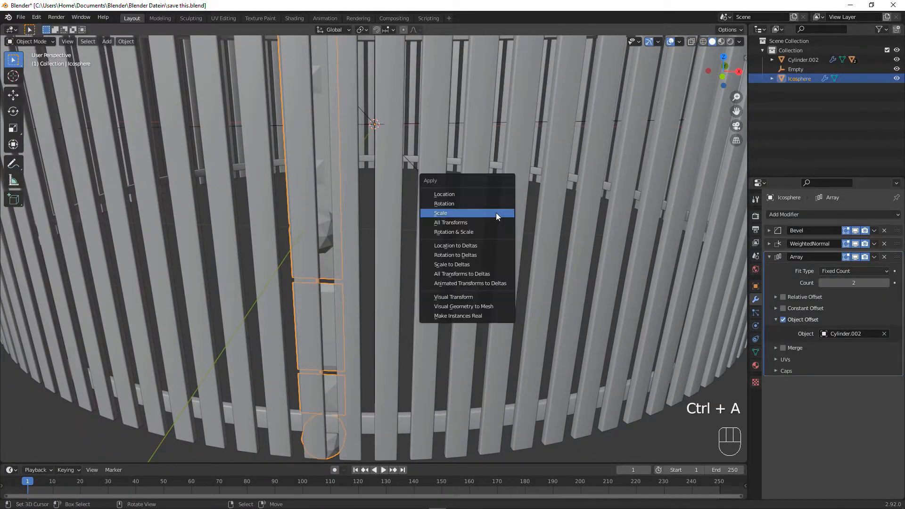
click(496, 213)
key(ctrl+a)
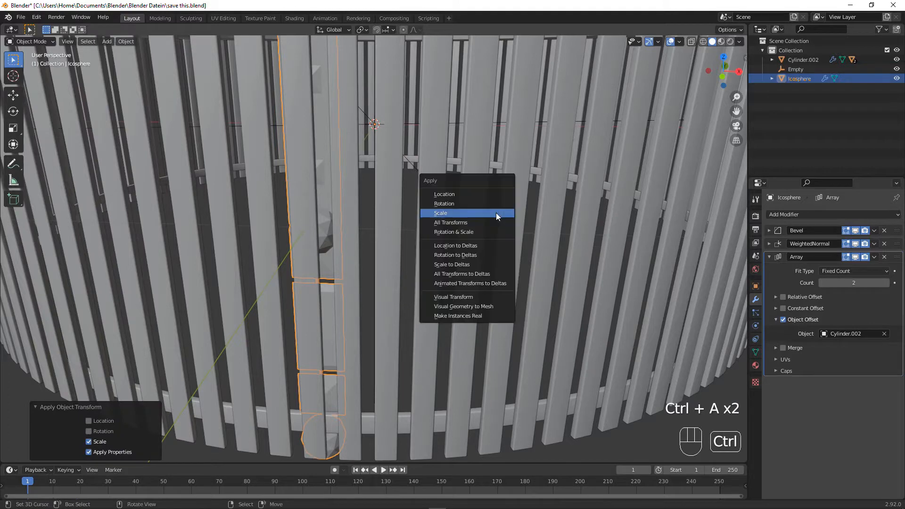
key(n)
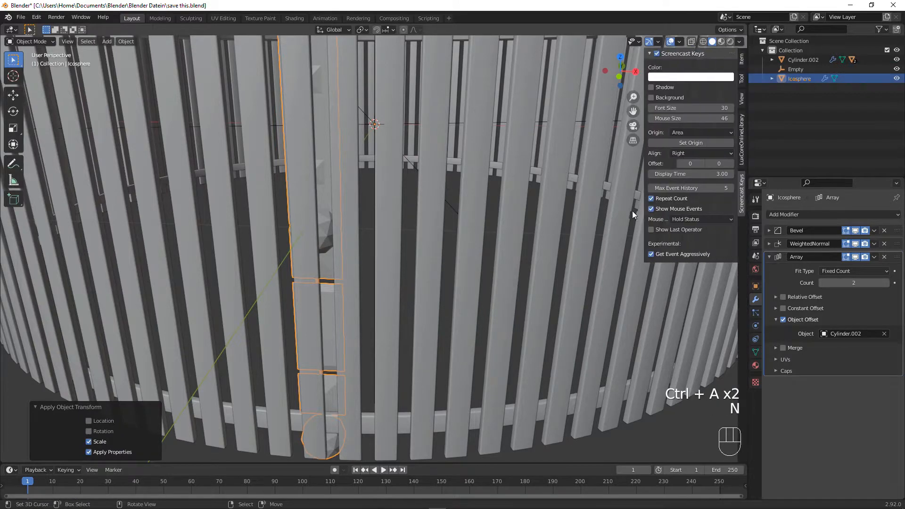
click(743, 61)
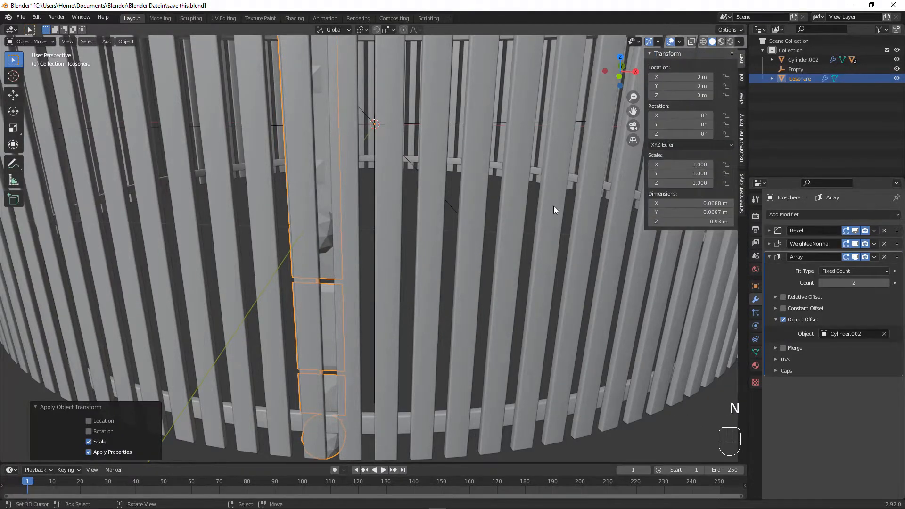
mouse_move(553, 206)
middle_down()
mouse_move(537, 207)
mouse_move(553, 202)
mouse_move(563, 185)
mouse_move(621, 199)
mouse_move(553, 201)
middle_up()
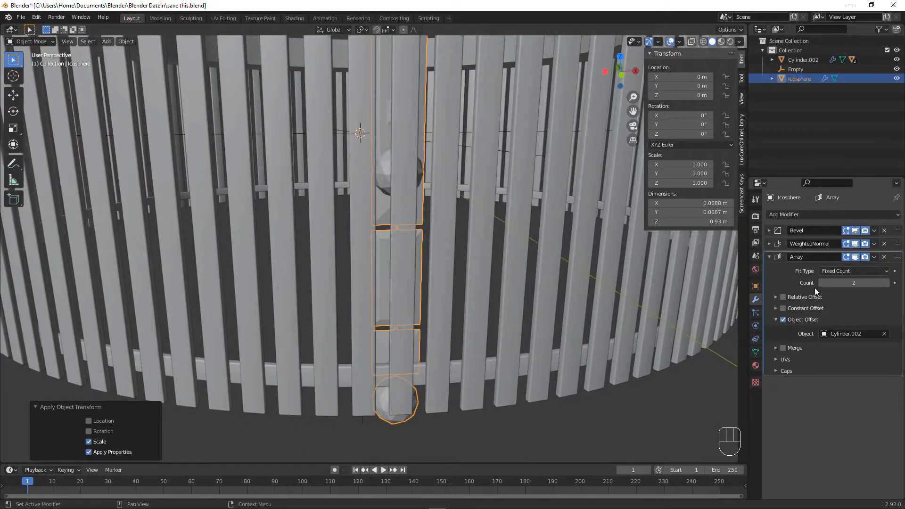
Step: Raise the crystal chain's array count to 4 and inspect the copies around the frame
click(887, 282)
click(887, 283)
scroll(320, 189, down, 6)
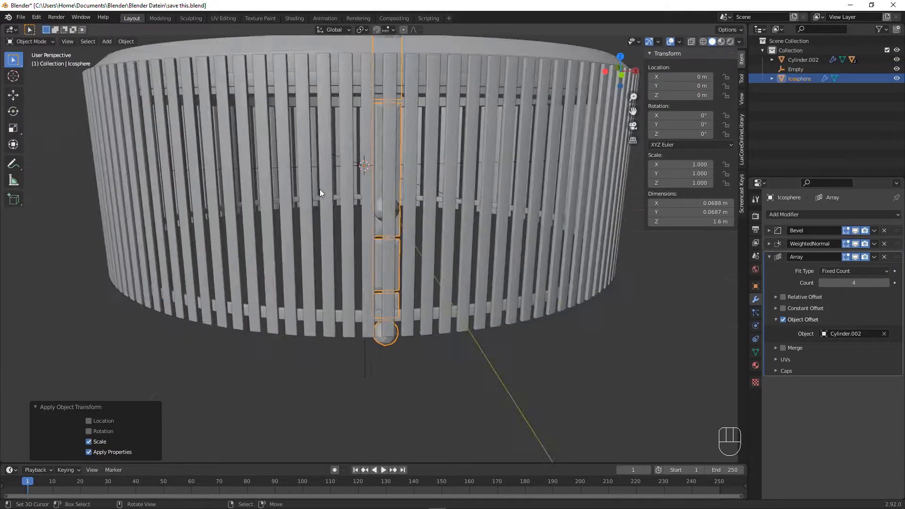
scroll(326, 188, up, 2)
scroll(325, 188, up, 5)
middle_drag(366, 194, 398, 198)
click(377, 168)
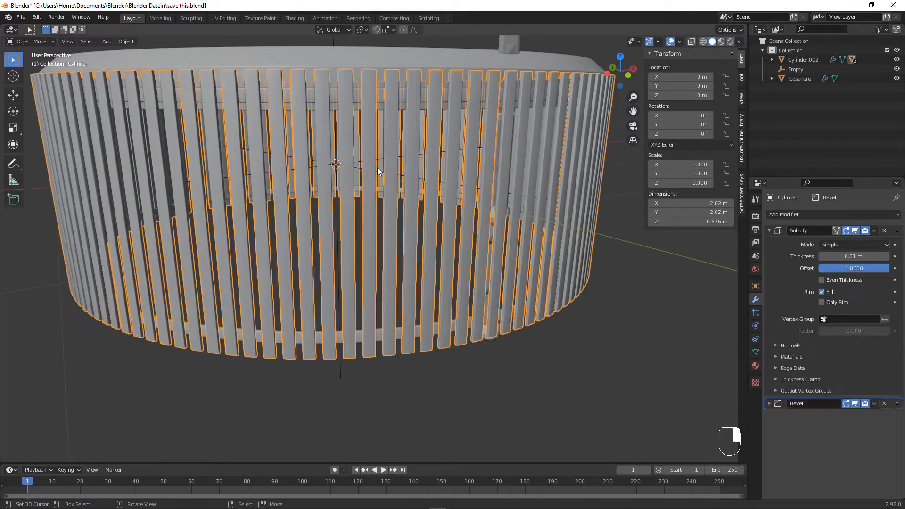
click(378, 168)
key(g)
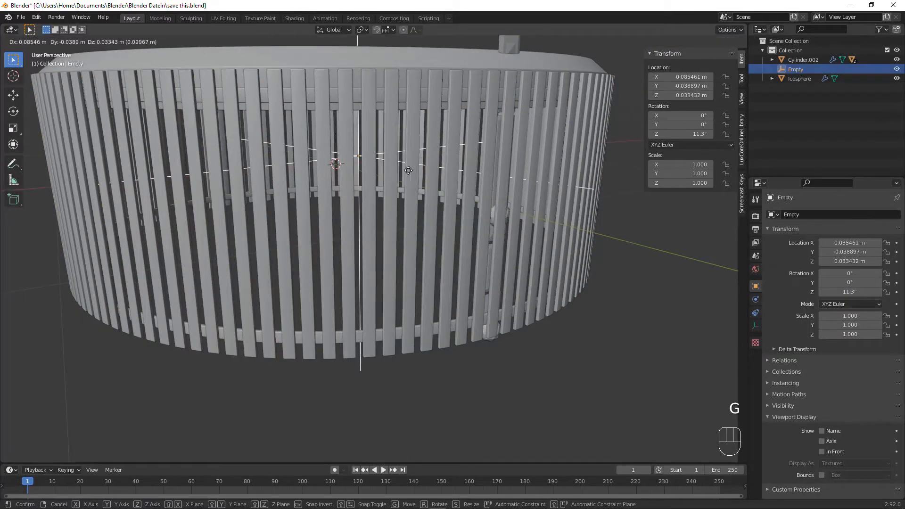
key(Escape)
Step: Change the offset object of the crystal chain's array to Empty
scroll(523, 265, up, 8)
middle_drag(522, 265, 404, 250)
click(380, 209)
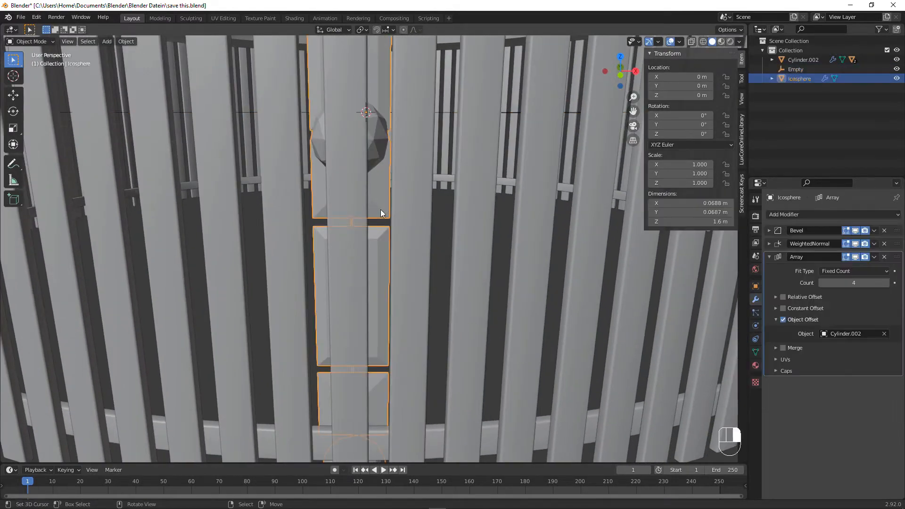
click(876, 333)
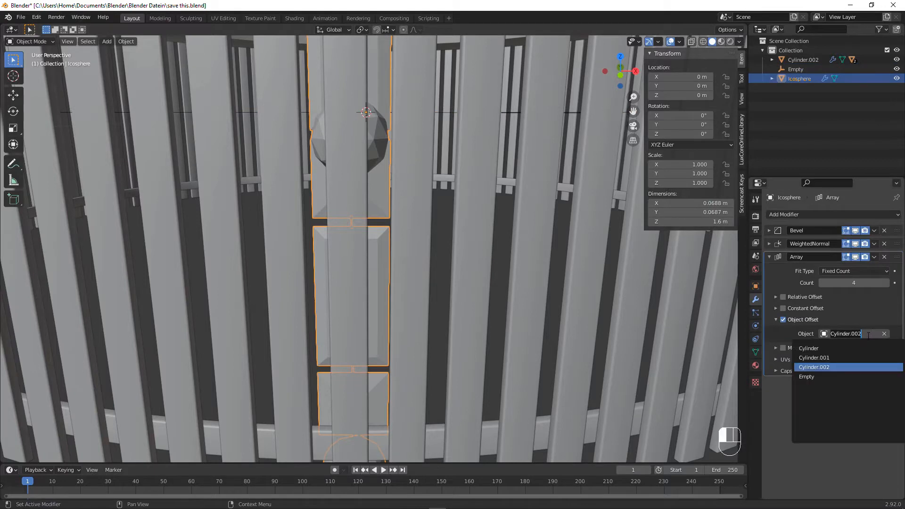
click(864, 377)
scroll(548, 316, down, 7)
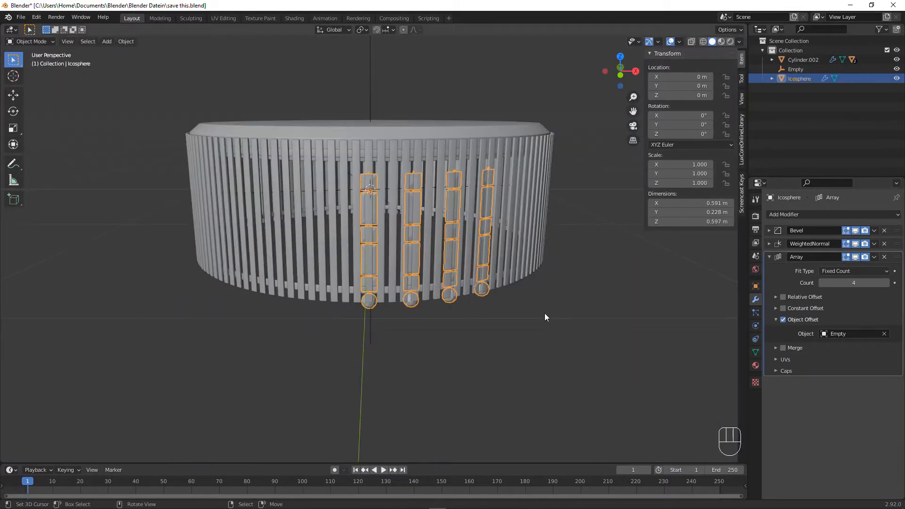
scroll(460, 299, up, 3)
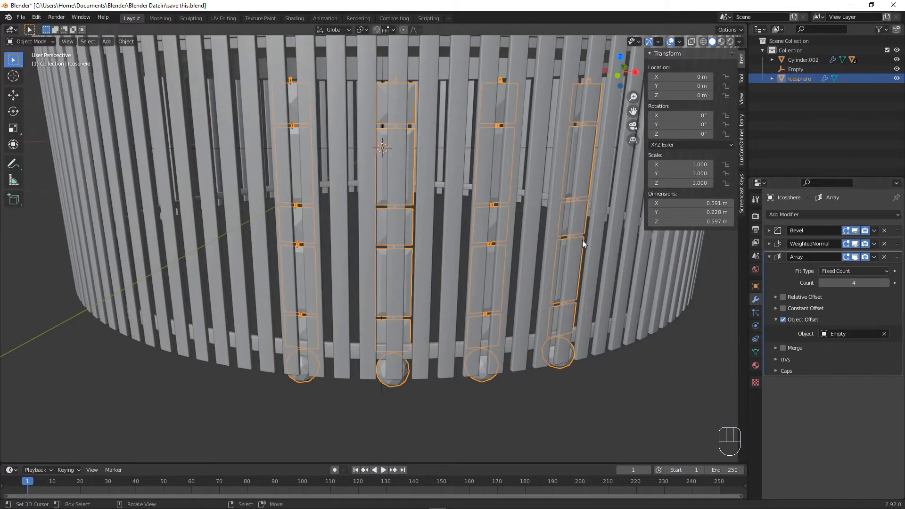
middle_drag(581, 239, 570, 240)
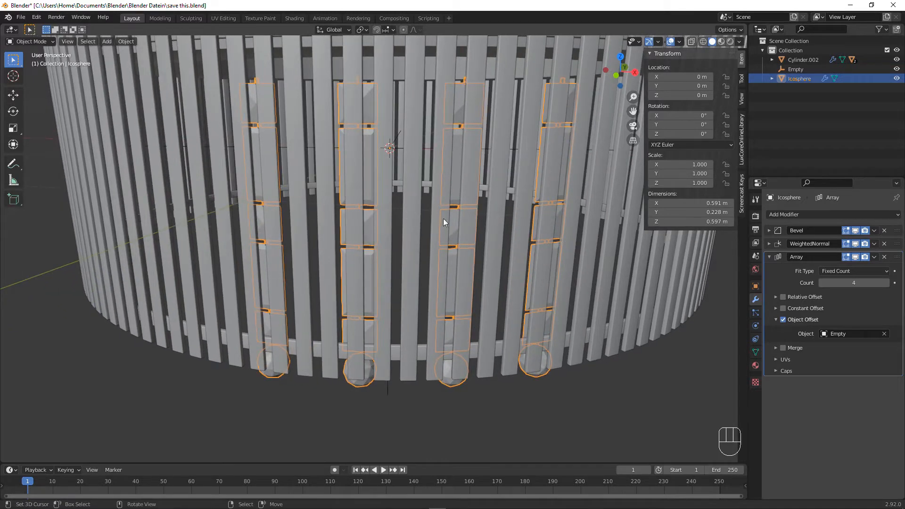
Step: Set the array count to 32 so the crystal chains run all the way around the frame
click(887, 283)
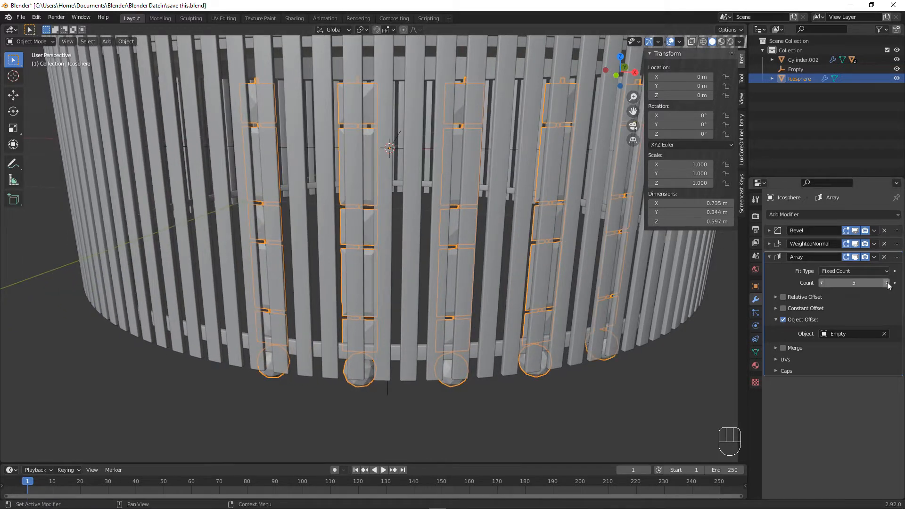
click(888, 284)
click(888, 284)
click(840, 282)
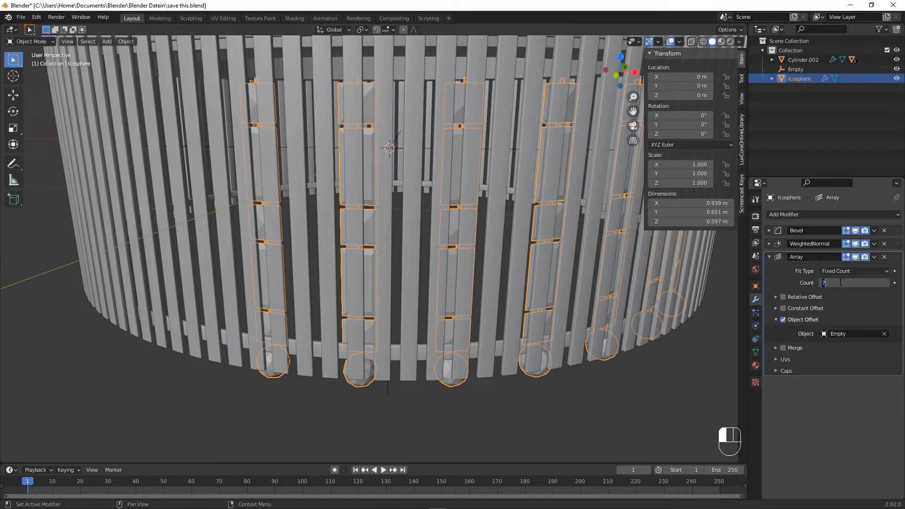
text(32)
key(Return)
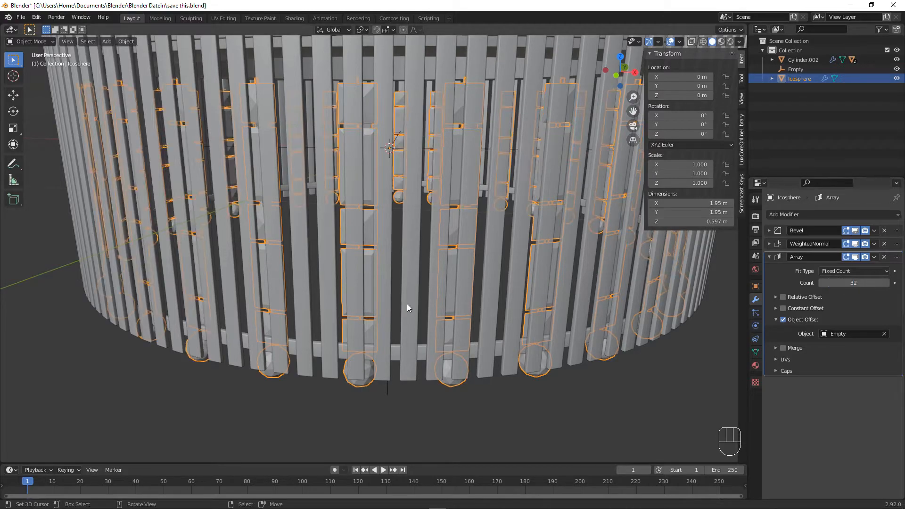
middle_drag(406, 304, 388, 324)
scroll(388, 323, up, 3)
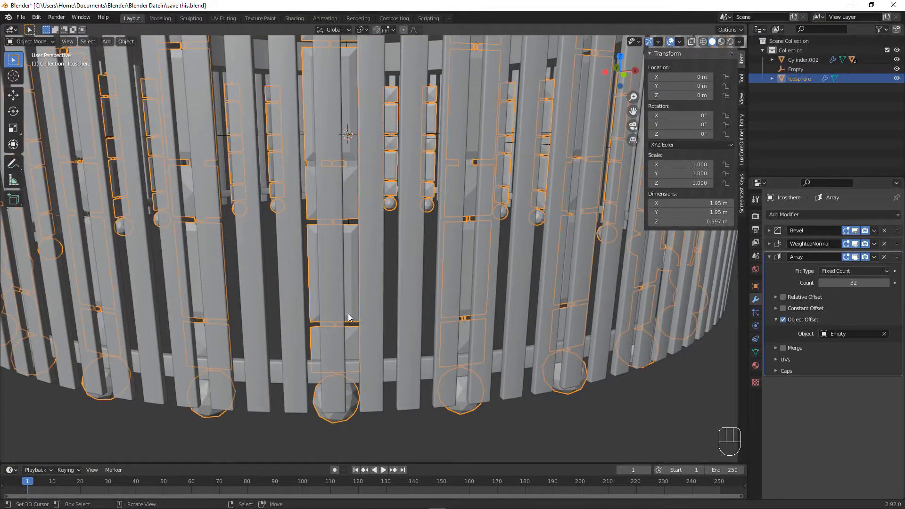
key(shift)
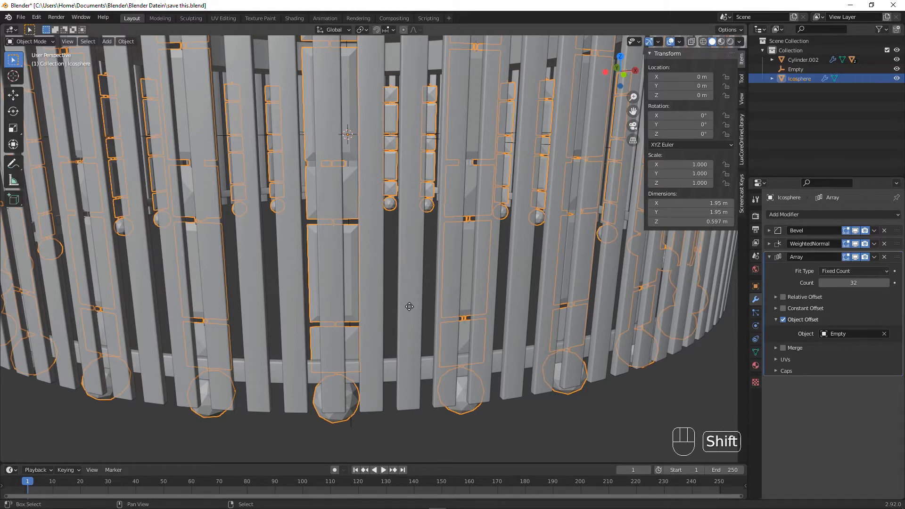
Step: Duplicate the arrayed crystal chain in place and turn off the duplicate's array in the viewport
key(shift+d)
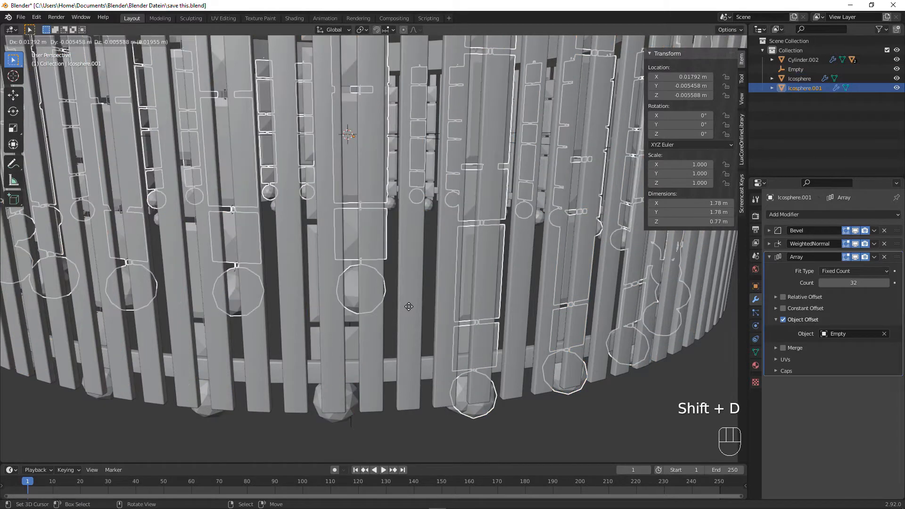
right_click(409, 307)
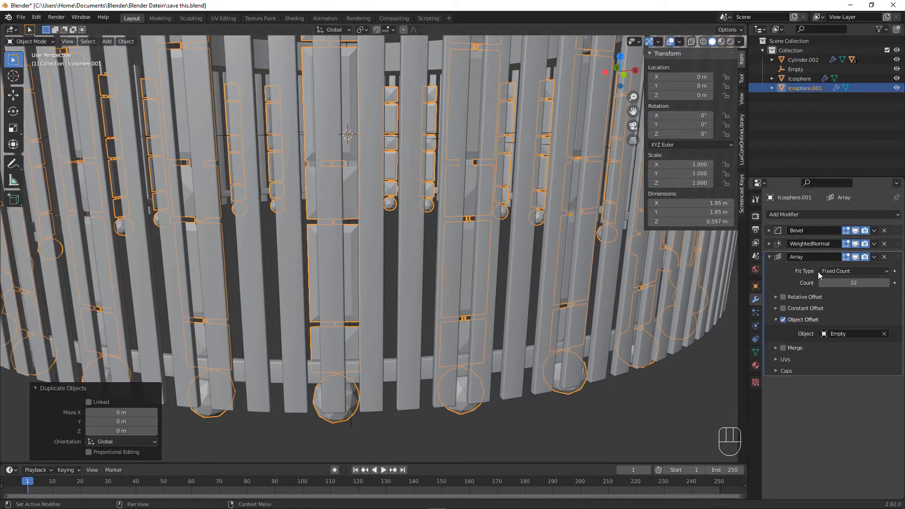
click(855, 257)
Step: Select the original crystal chain and turn off its Array modifier in the viewport
click(564, 293)
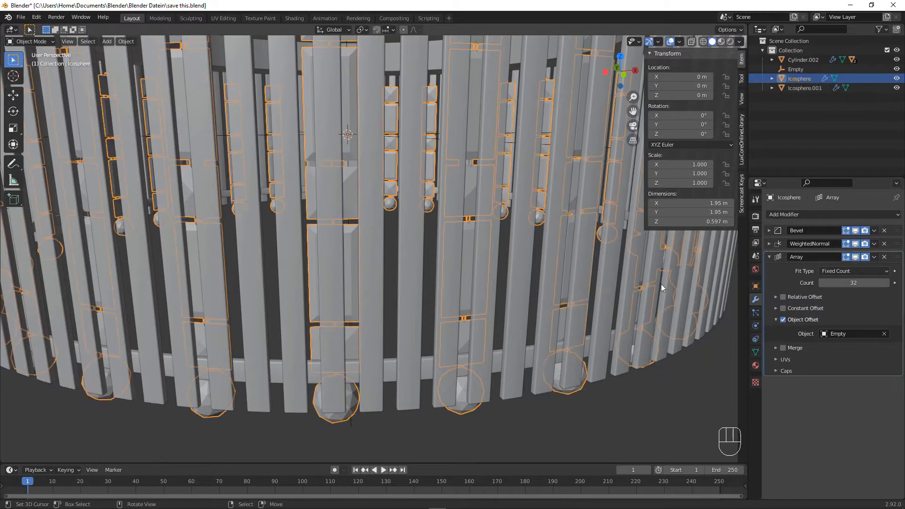
click(856, 244)
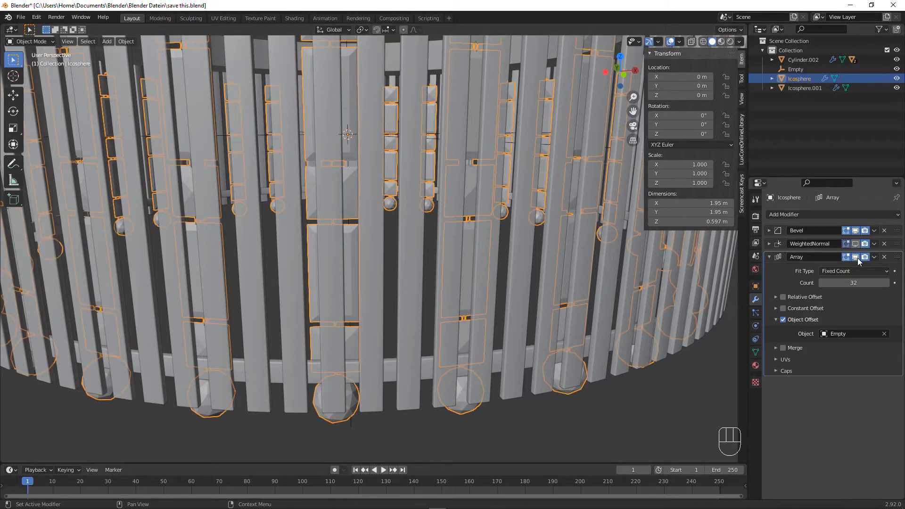
click(856, 257)
middle_drag(460, 332, 508, 337)
key(g)
right_click(495, 335)
scroll(496, 336, up, 2)
scroll(508, 337, down, 4)
middle_drag(577, 303, 566, 301)
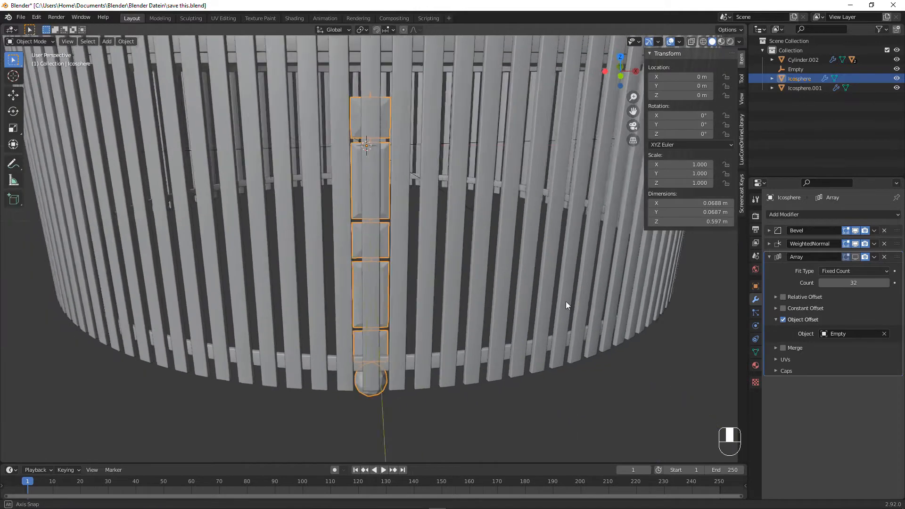
scroll(565, 306, up, 2)
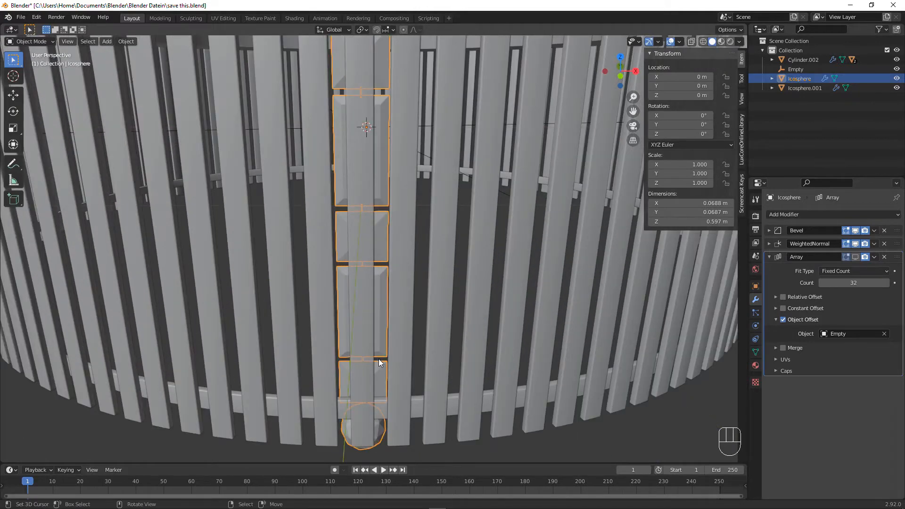
key(r)
key(z)
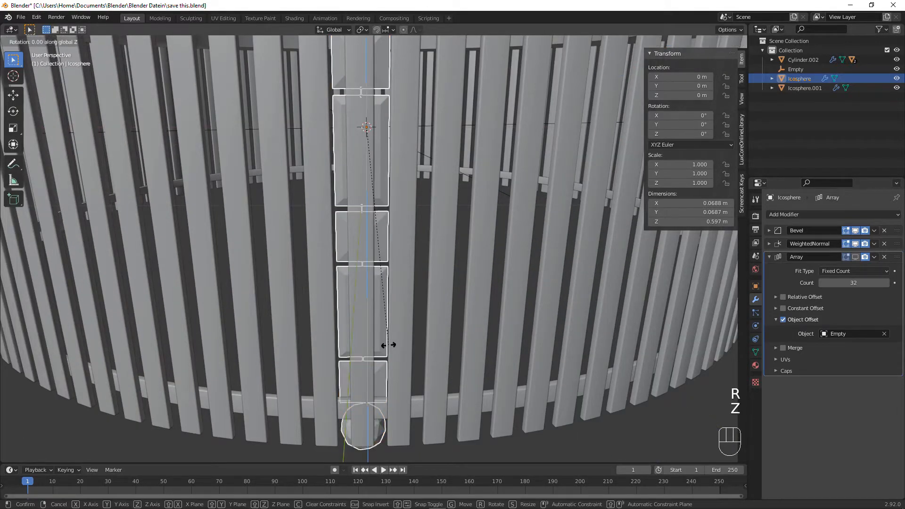
key(KP_1)
key(KP_1)
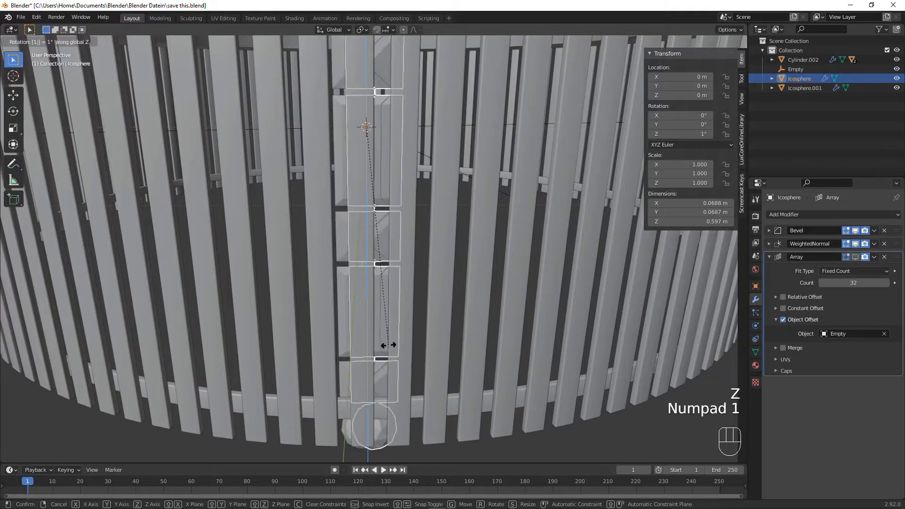
key(period)
key(KP_3)
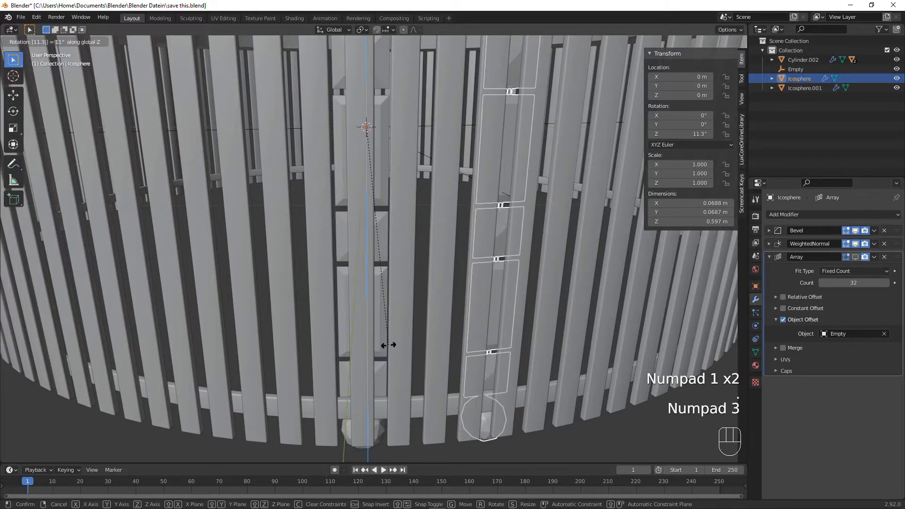
key(KP_Divide)
key(KP_2)
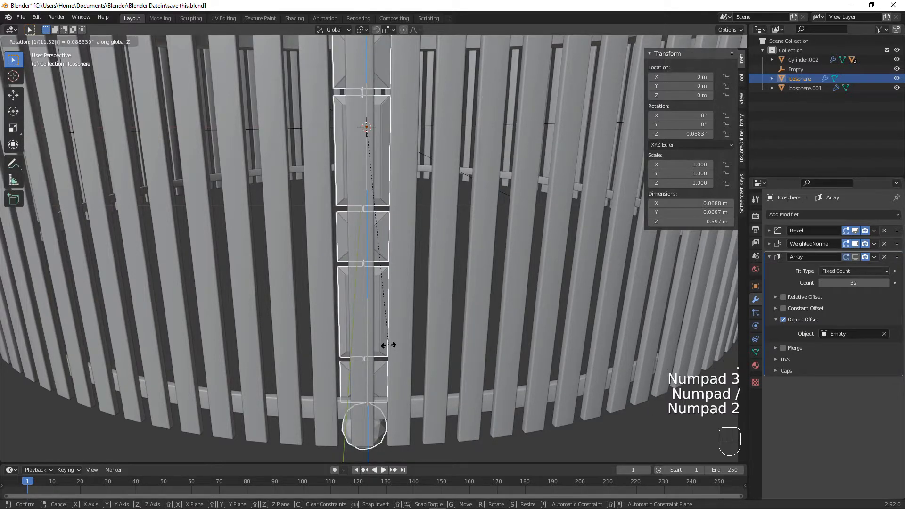
right_click(387, 346)
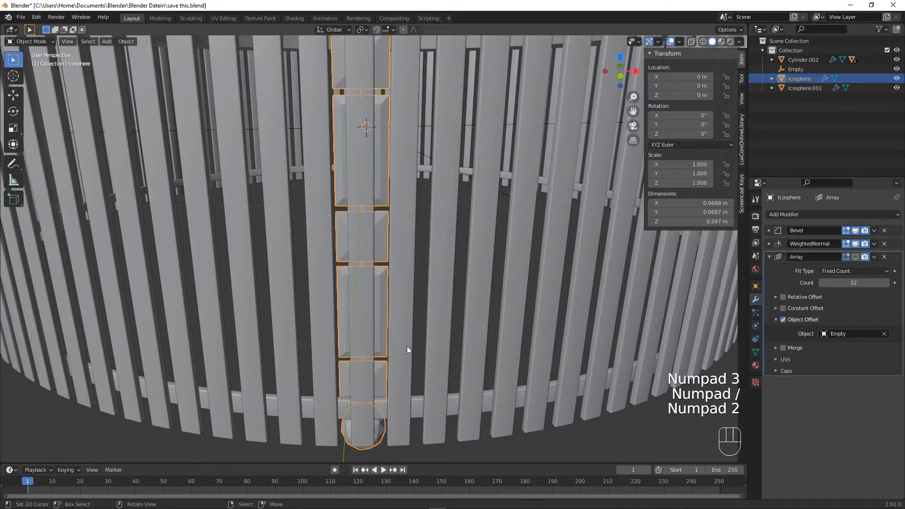
Step: Set the original crystal chain's Z rotation to 11.3/2 degrees
click(686, 134)
text(3.4d)
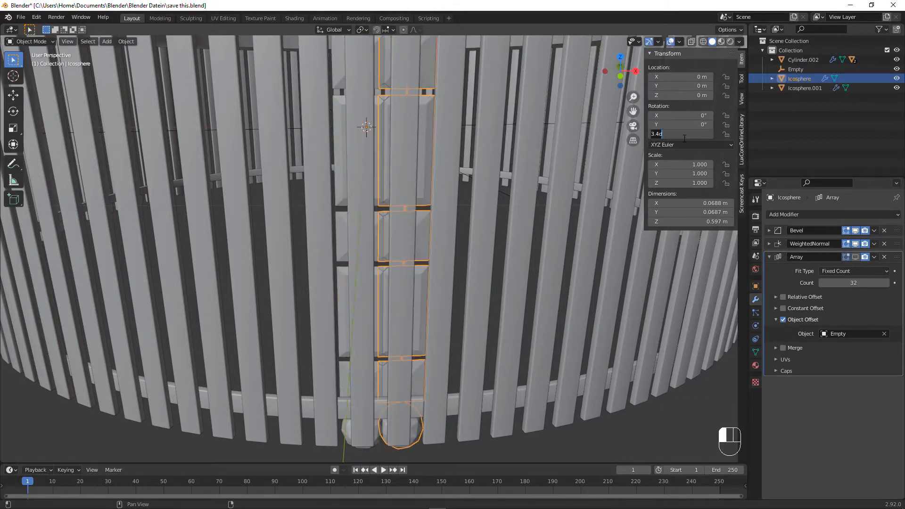
key(BackSpace)
key(BackSpace)
key(BackSpace)
key(BackSpace)
text(11.3/)
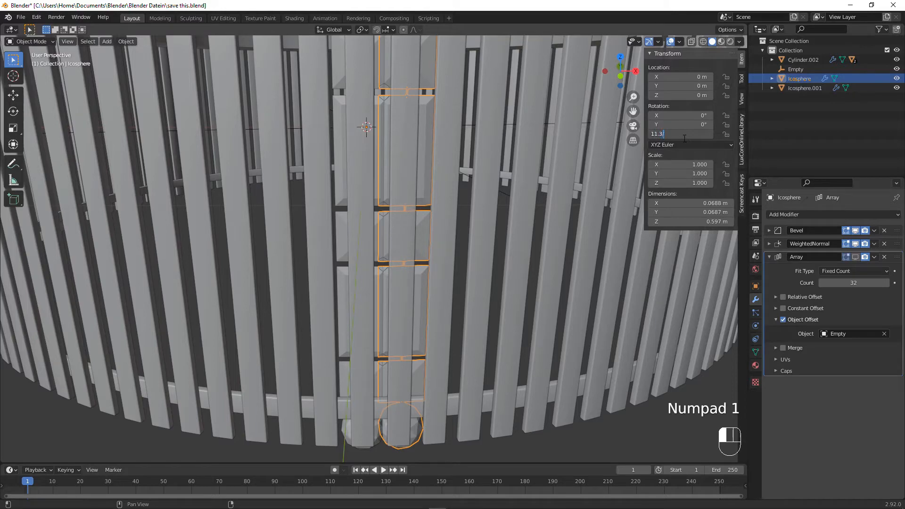
text(2)
key(Return)
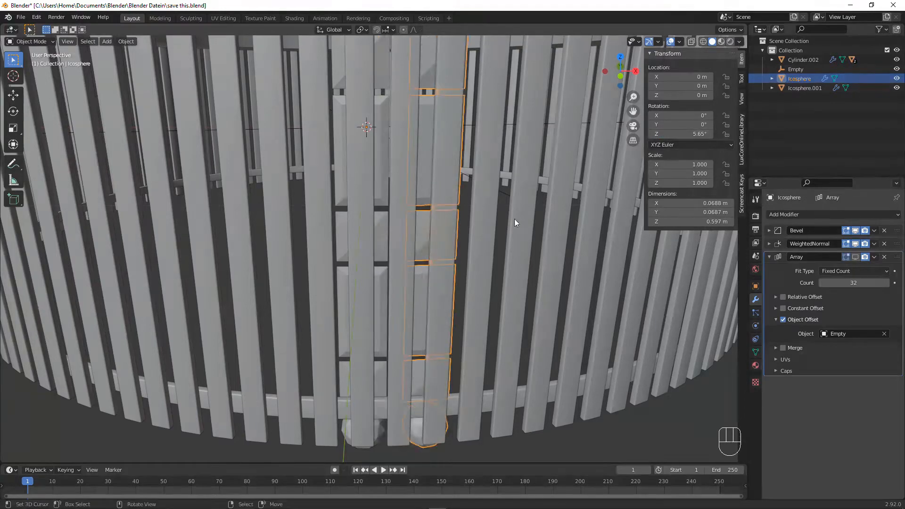
Step: Apply the rotation of the turned crystal chain
middle_drag(514, 218, 319, 236)
key(KP_Decimal)
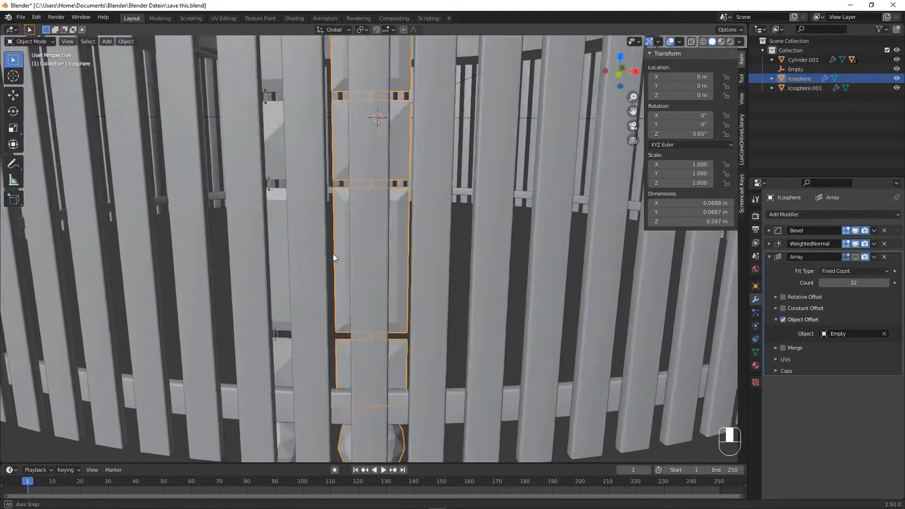
key(ctrl+a)
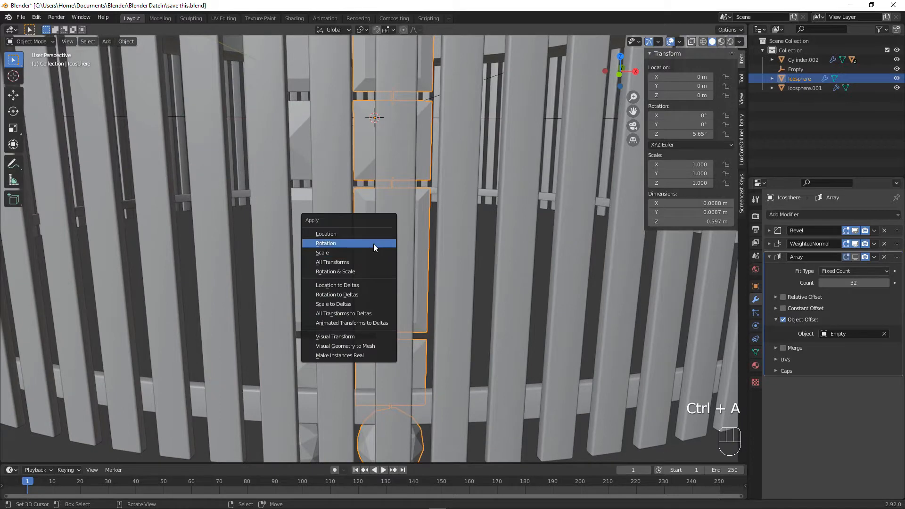
click(372, 243)
middle_drag(488, 203, 496, 198)
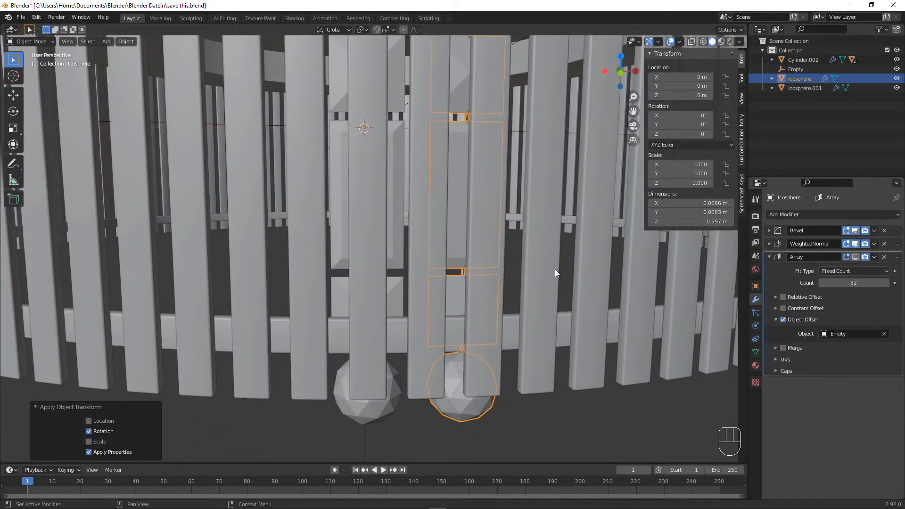
Step: Turn both chains' arrays back on in the viewport, hide the overlays and inspect the crystal chains around the frame
click(400, 258)
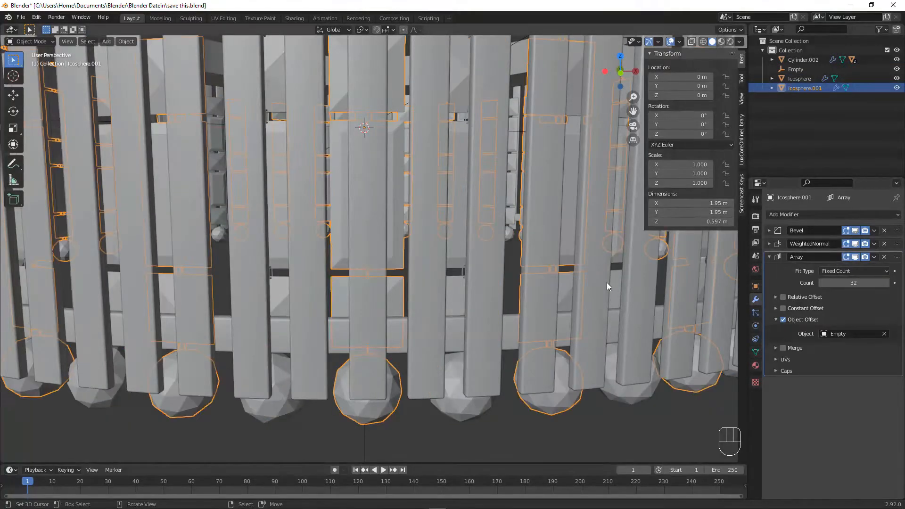
scroll(590, 281, down, 4)
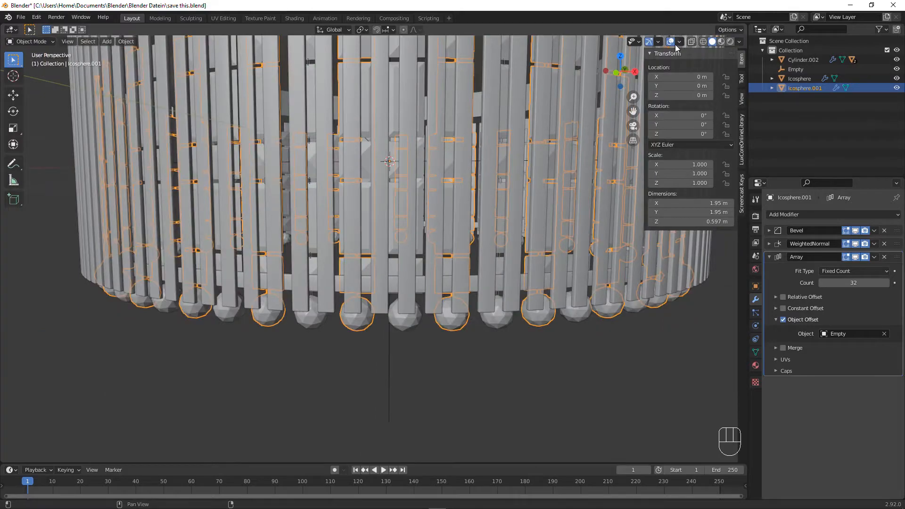
click(671, 41)
middle_drag(495, 273, 559, 228)
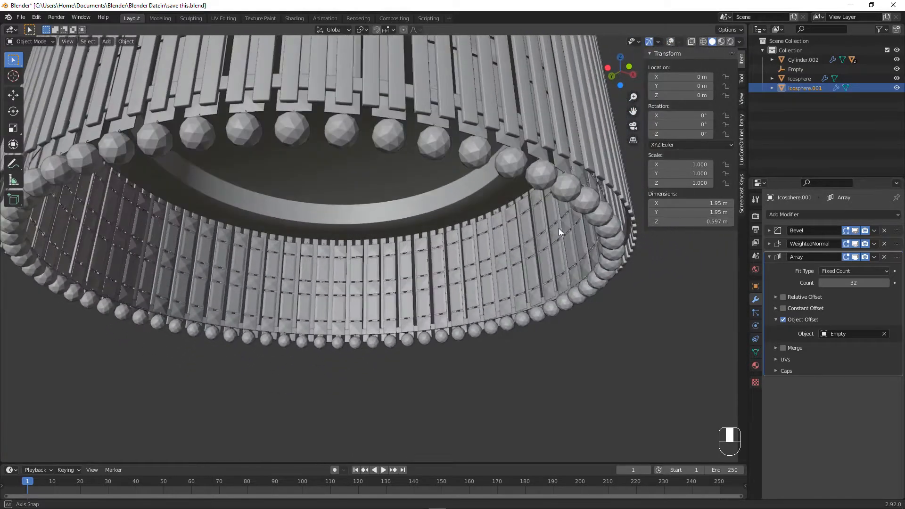
middle_drag(524, 260, 465, 255)
scroll(219, 269, up, 1)
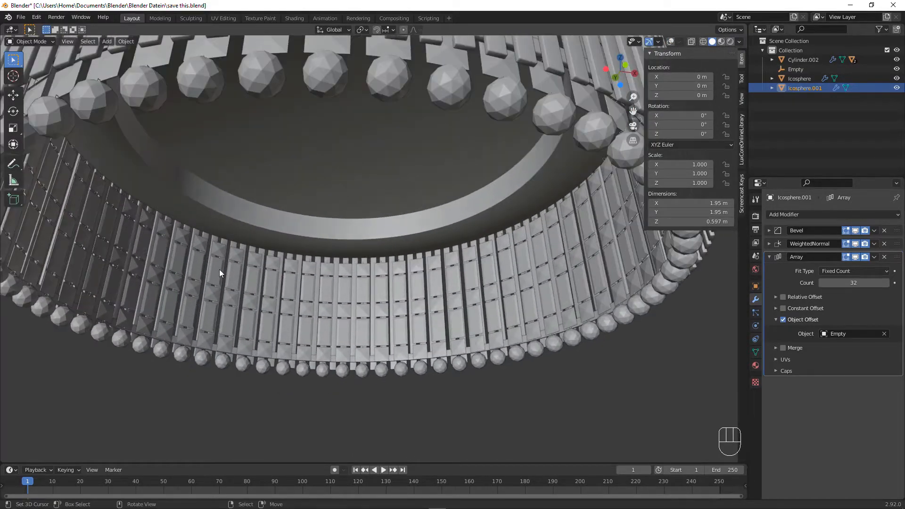
middle_drag(396, 268, 503, 250)
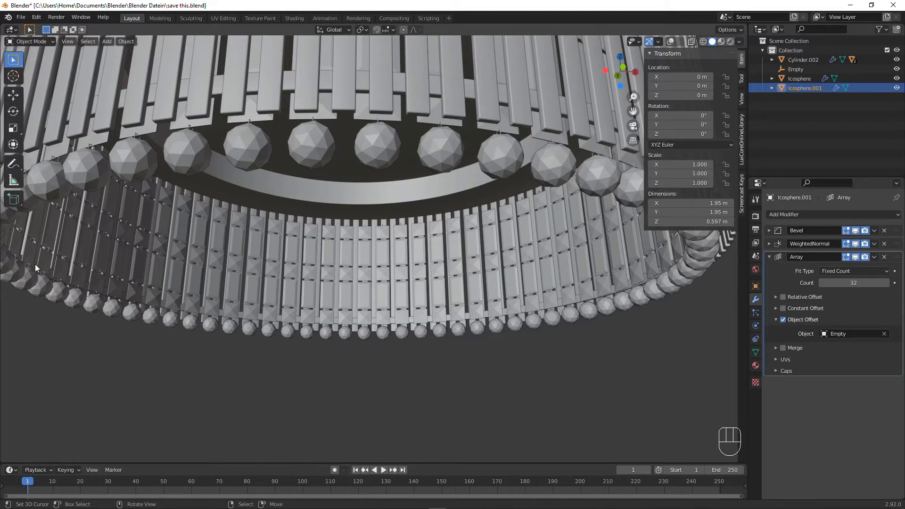
middle_drag(439, 244, 649, 240)
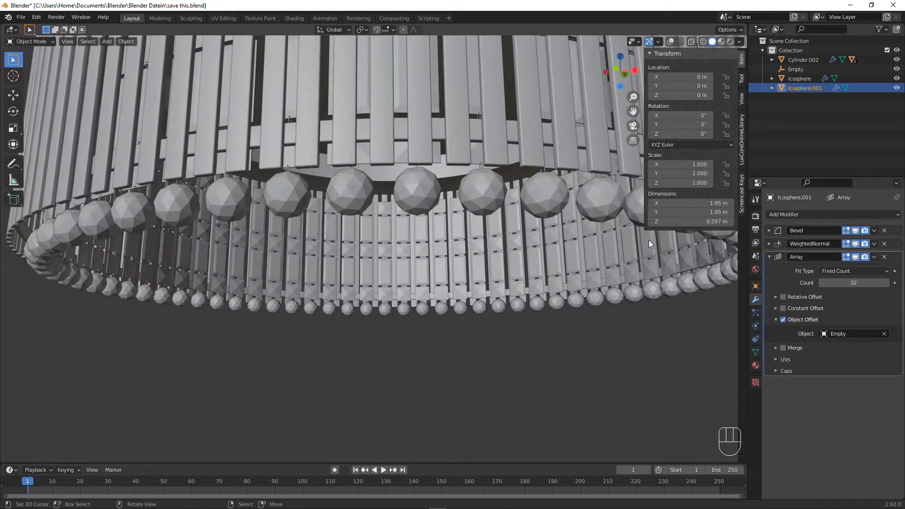
middle_drag(491, 197, 502, 251)
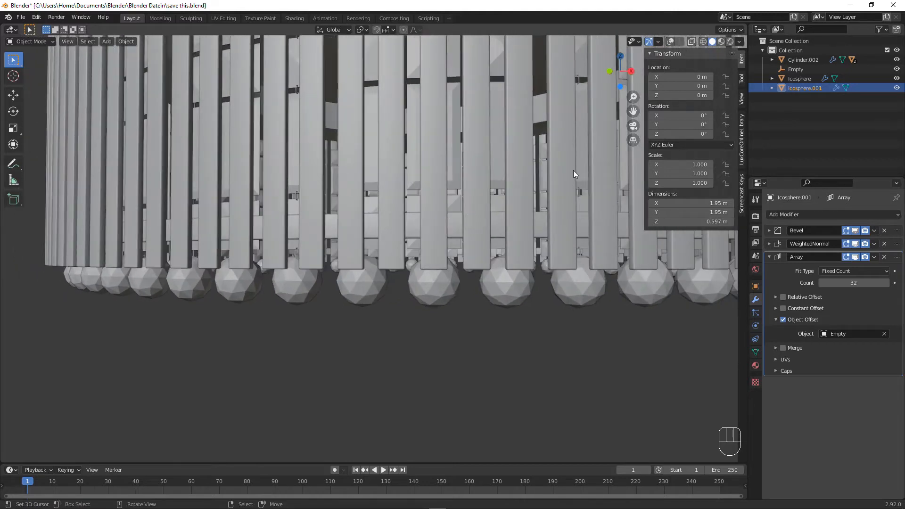
Step: Show the overlays again and turn off the Array modifiers of both crystal chains in the viewport
click(671, 42)
scroll(582, 194, down, 4)
middle_drag(582, 193, 563, 201)
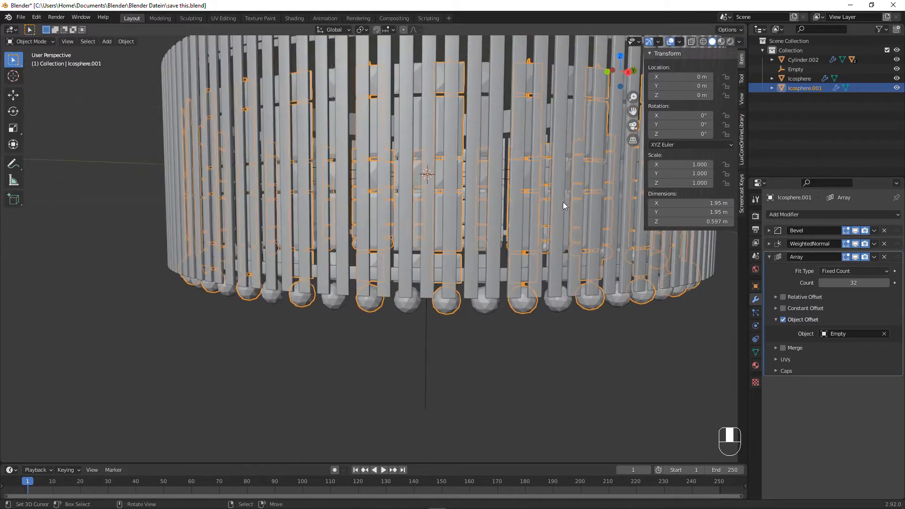
scroll(563, 202, up, 4)
click(855, 258)
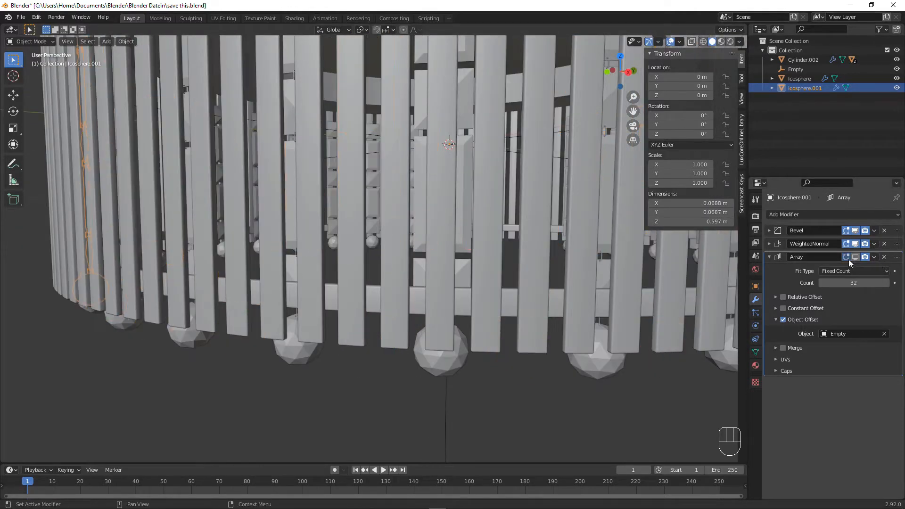
click(450, 359)
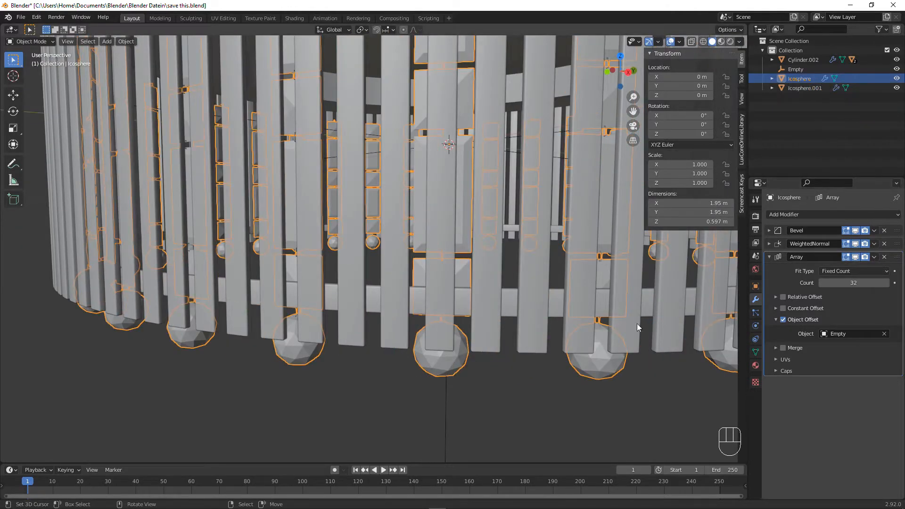
click(856, 257)
scroll(430, 271, down, 3)
middle_drag(429, 270, 502, 269)
key(KP_1)
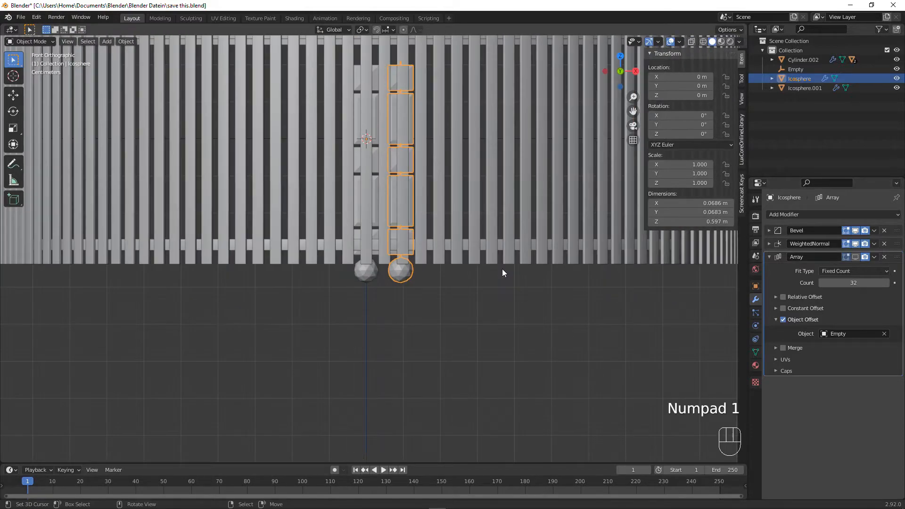
scroll(502, 269, up, 6)
shift+middle_drag(510, 304, 418, 3)
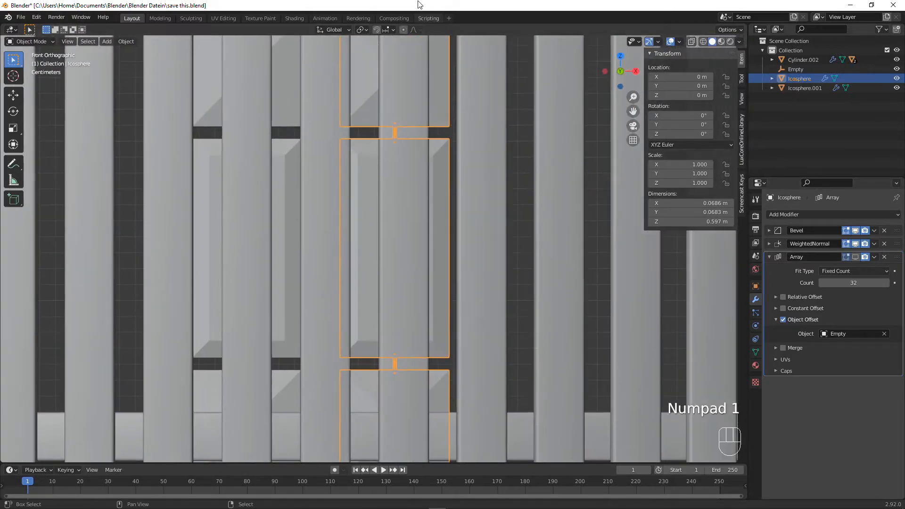
scroll(424, 93, down, 4)
shift+middle_drag(424, 92, 424, 192)
scroll(424, 192, up, 5)
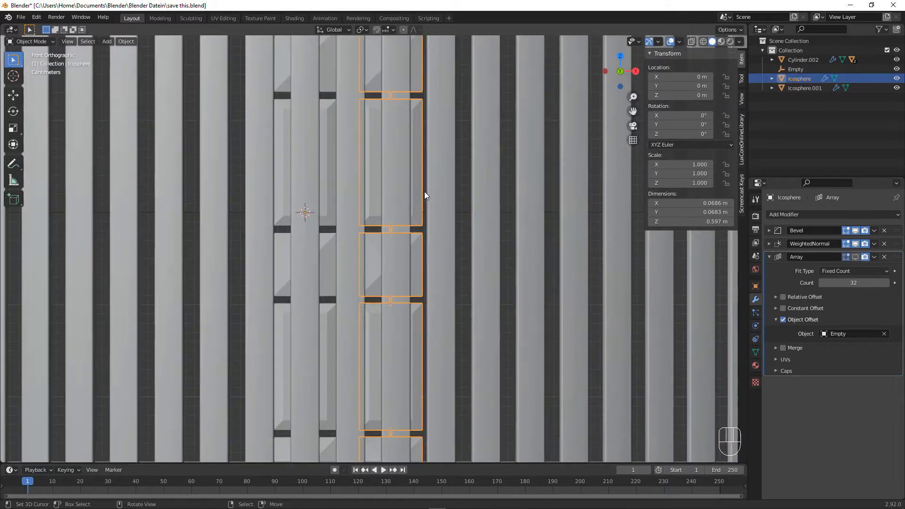
key(g)
key(z)
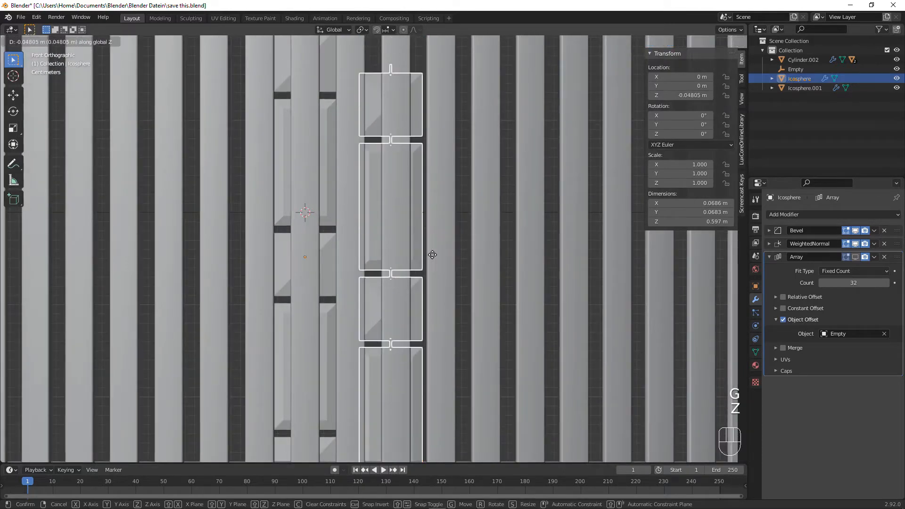
click(438, 312)
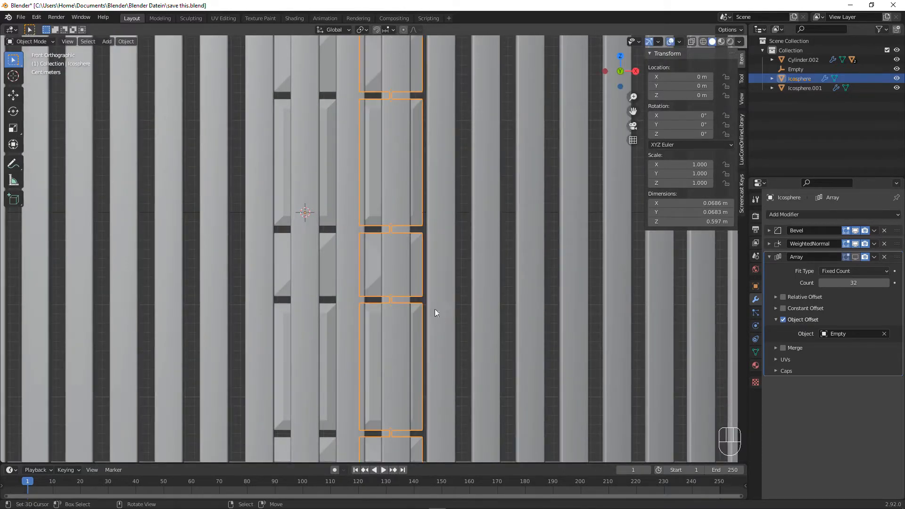
Step: In Edit Mode, move all geometry of the rotated crystal chain about 0.219 m down along Z
key(Tab)
scroll(438, 312, down, 1)
key(a)
scroll(429, 216, up, 3)
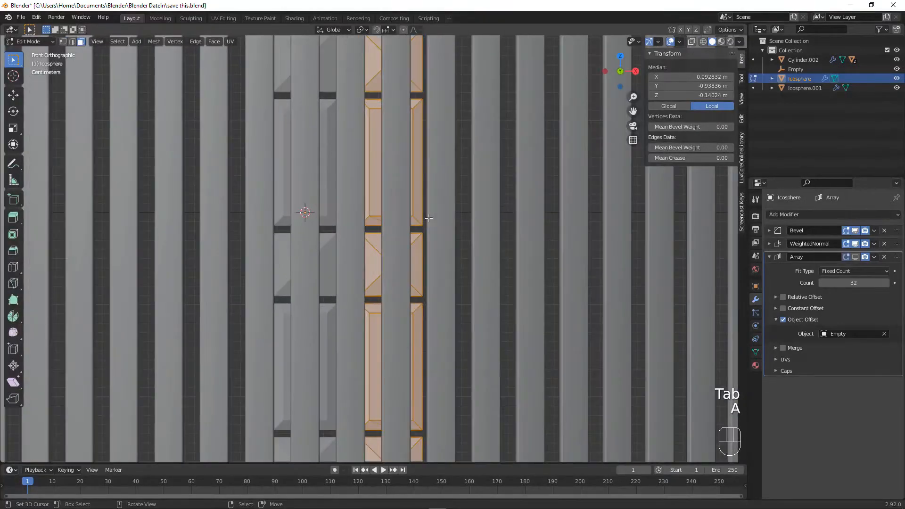
key(g)
key(z)
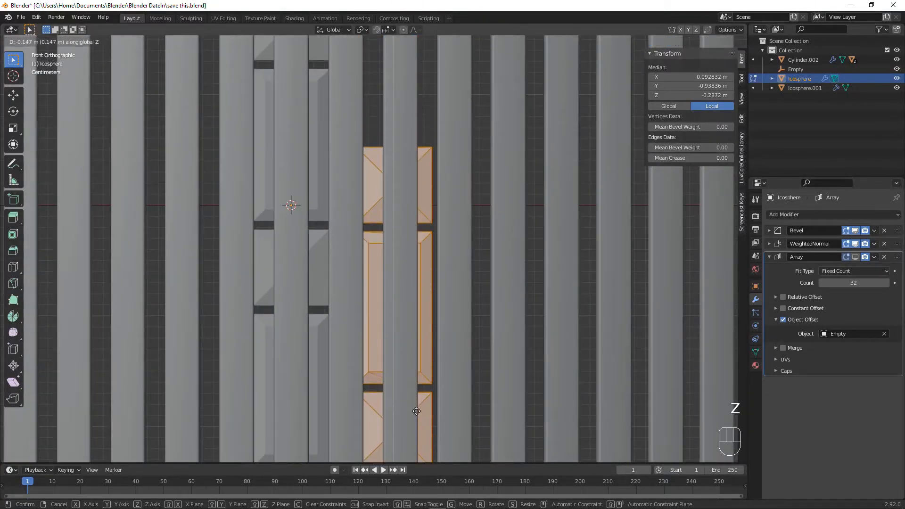
click(418, 460)
key(ctrl+shift+r)
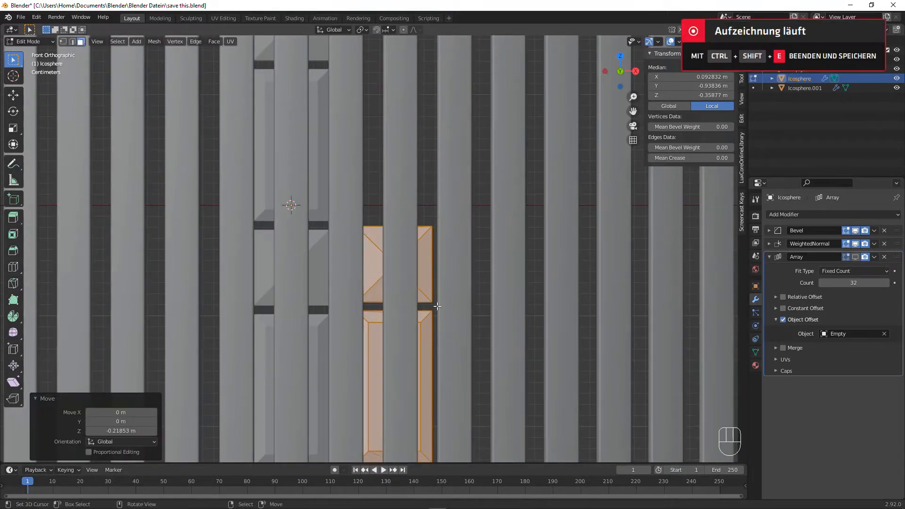
Step: Leave Edit Mode, turn both crystal chains' Array modifiers back on in the viewport and inspect the rings around the frame
scroll(438, 307, down, 8)
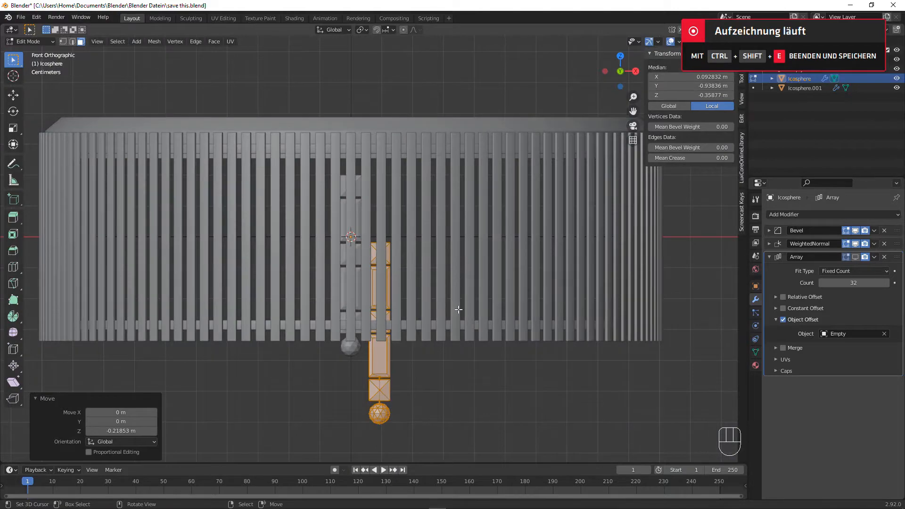
key(Tab)
scroll(461, 307, up, 1)
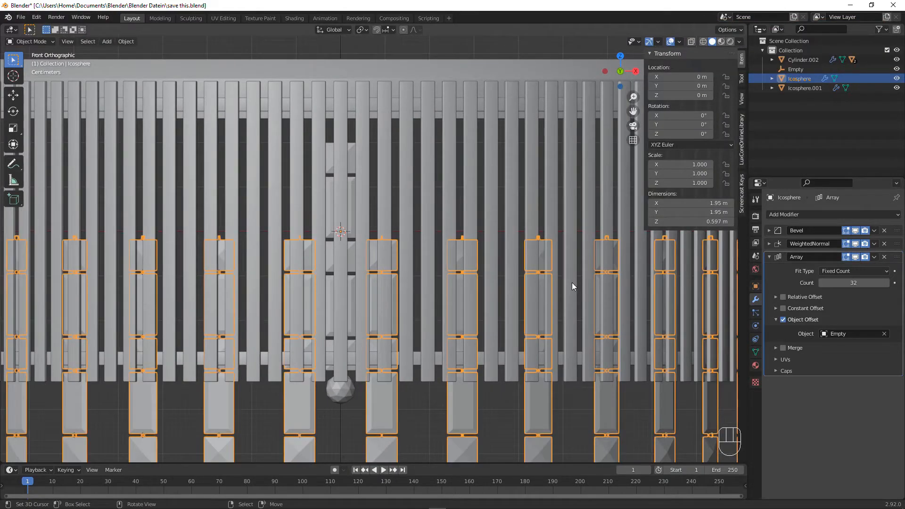
middle_drag(573, 282, 512, 269)
scroll(579, 279, down, 6)
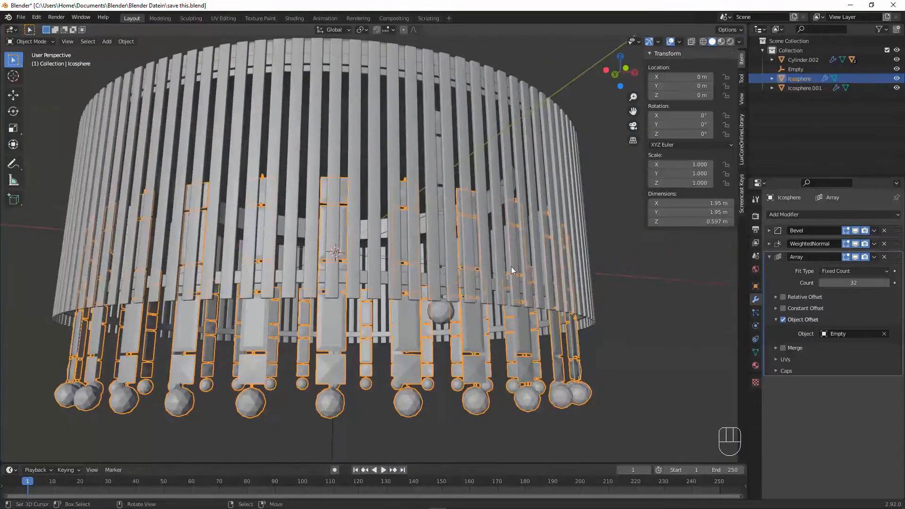
click(447, 307)
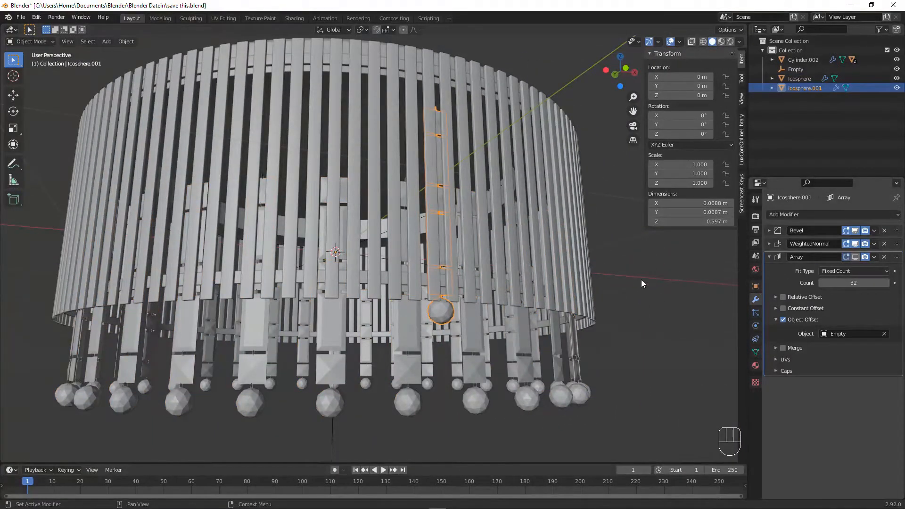
middle_drag(641, 290, 622, 279)
click(690, 296)
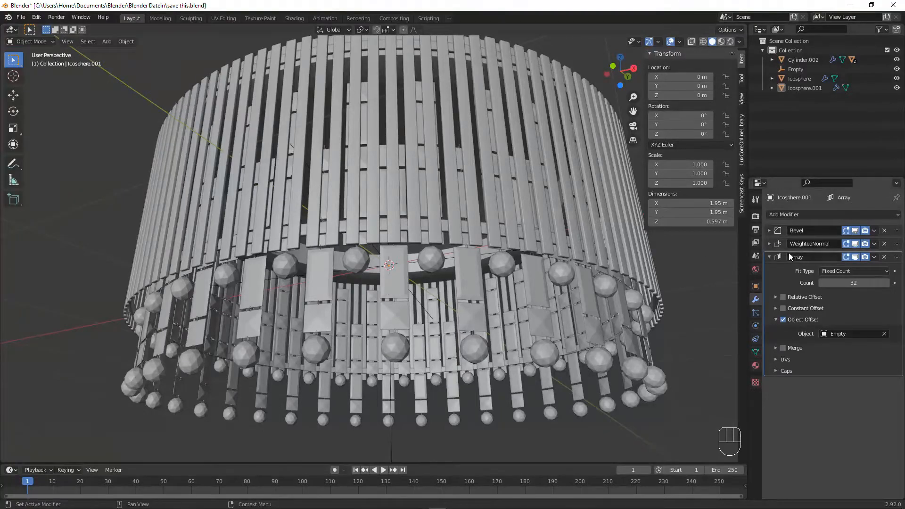
middle_drag(547, 307, 566, 307)
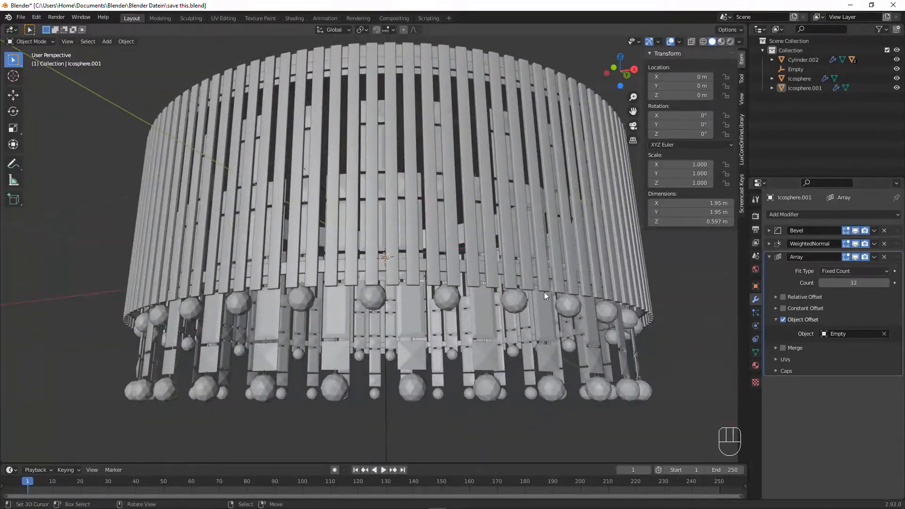
Step: Join the two crystal chain objects into one object
click(479, 332)
shift+click(443, 302)
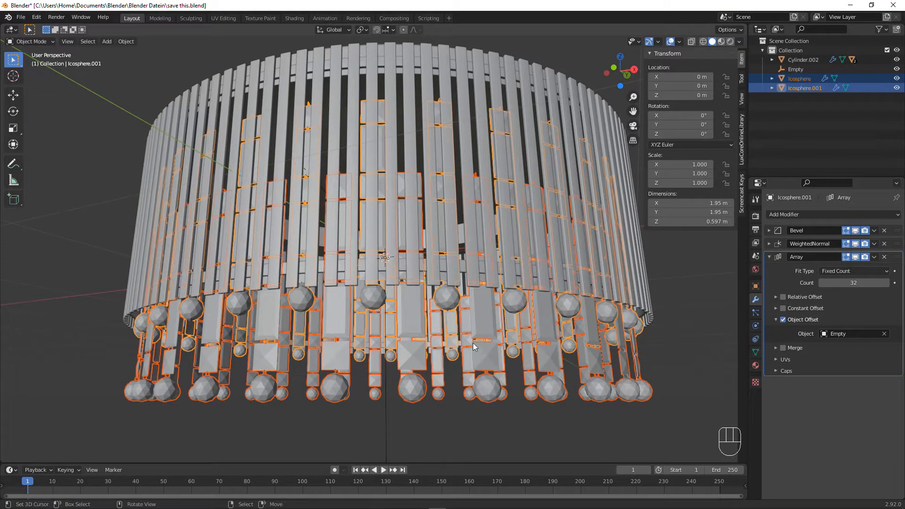
key(ctrl)
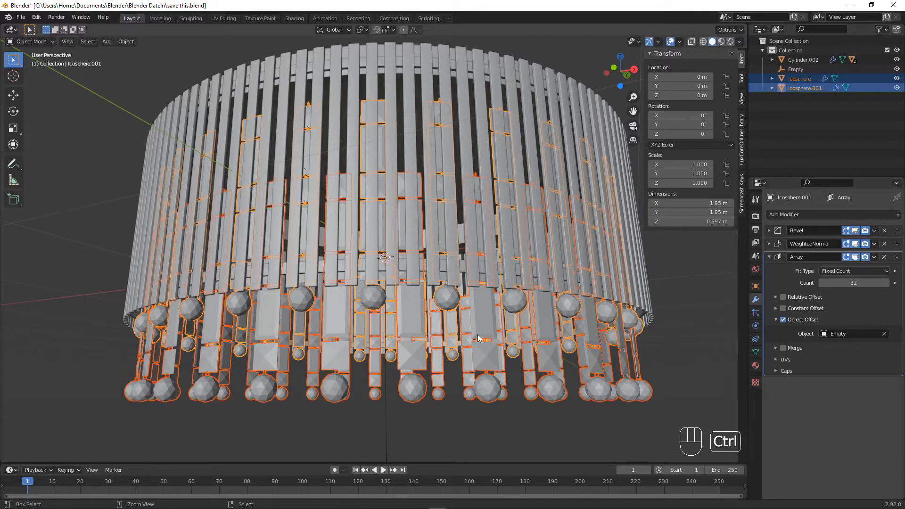
key(ctrl+j)
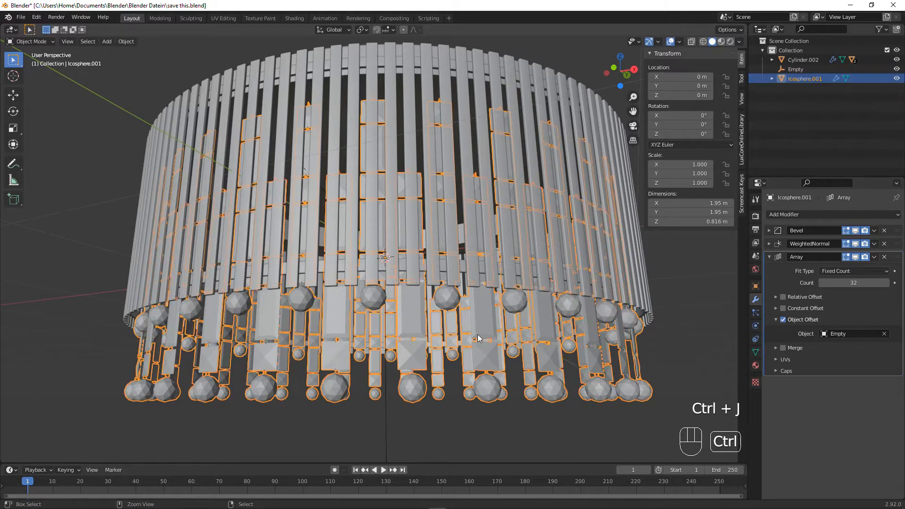
Step: Select the joined crystal chain pair and turn off its Array modifier in the viewport
click(446, 304)
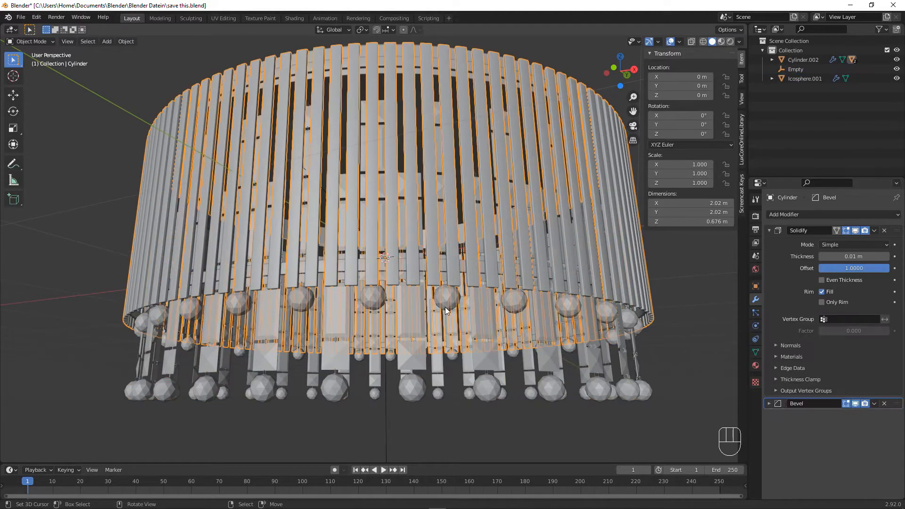
click(490, 307)
click(535, 309)
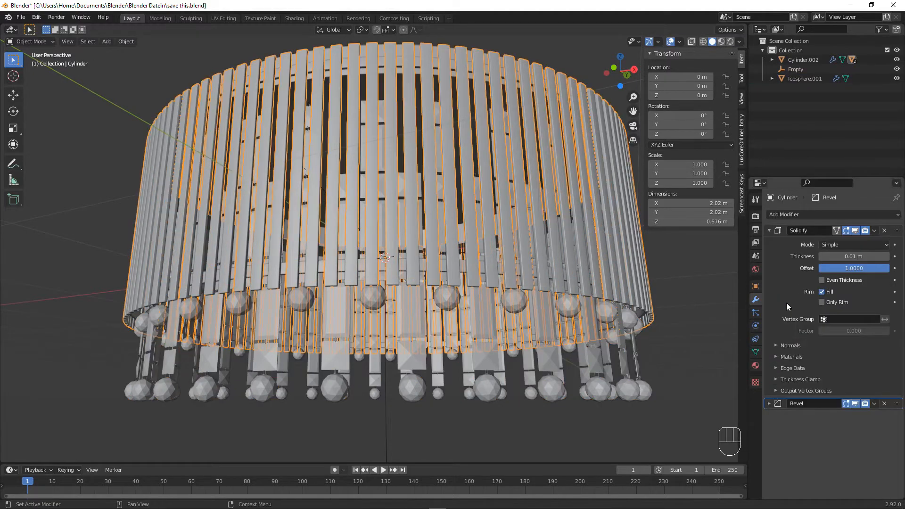
click(540, 383)
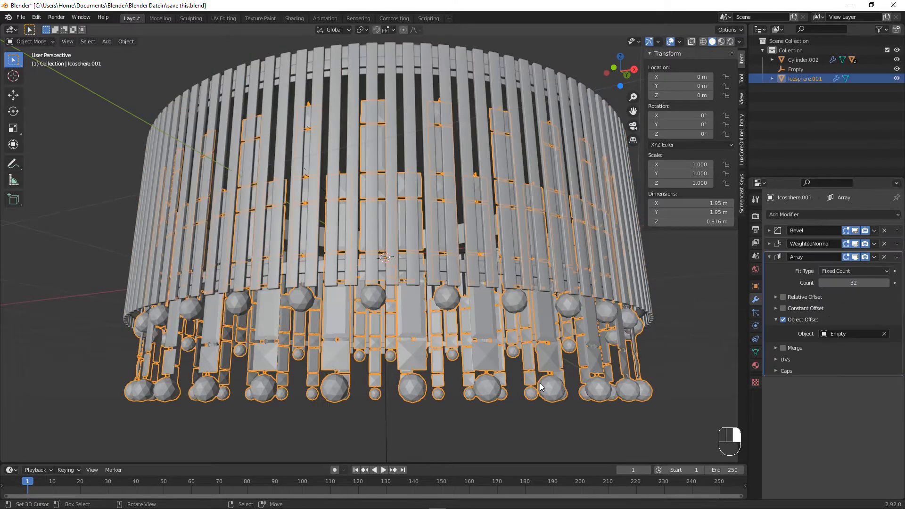
click(856, 257)
middle_drag(432, 354, 449, 351)
scroll(412, 333, up, 4)
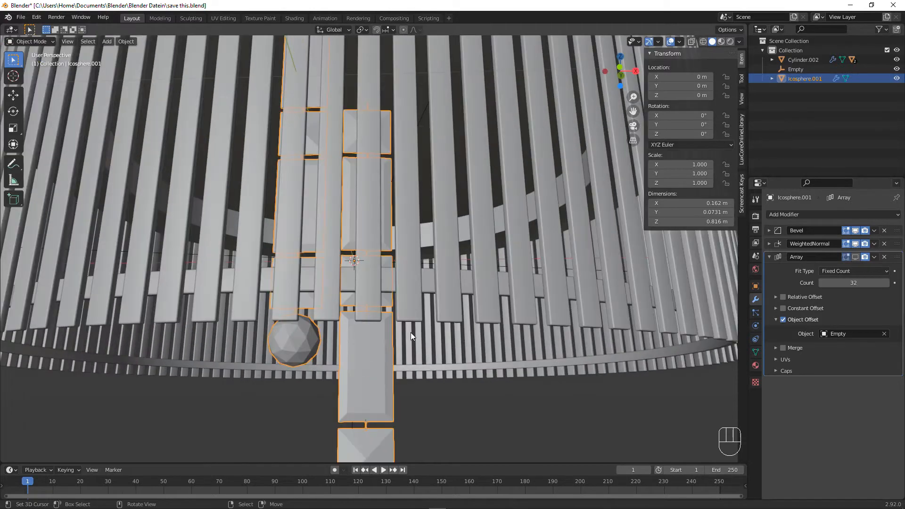
scroll(420, 324, down, 4)
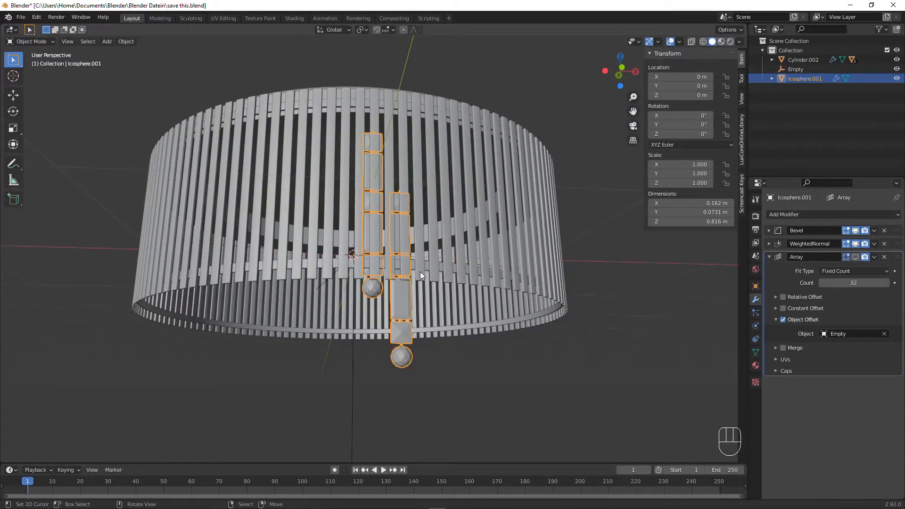
middle_drag(435, 272, 446, 265)
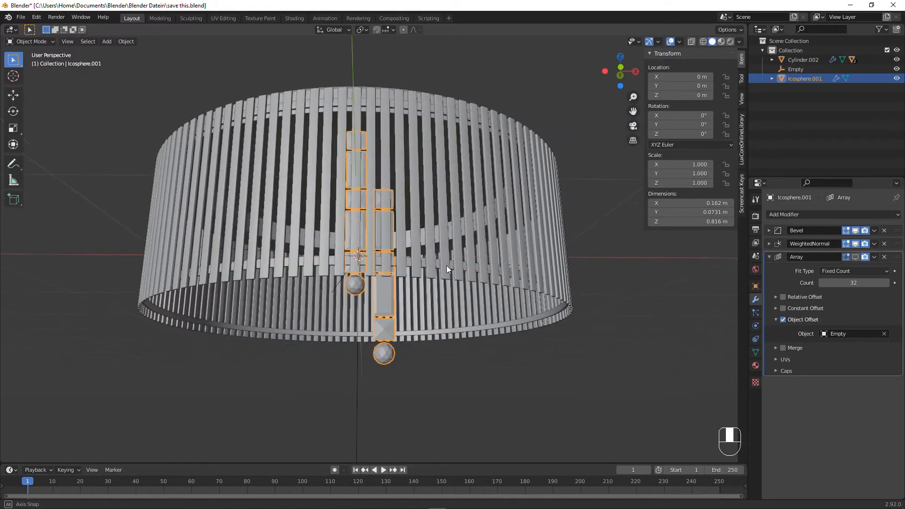
scroll(446, 292, up, 2)
mouse_move(446, 310)
shift+middle_down()
mouse_move(435, 293)
mouse_move(446, 302)
shift+middle_up()
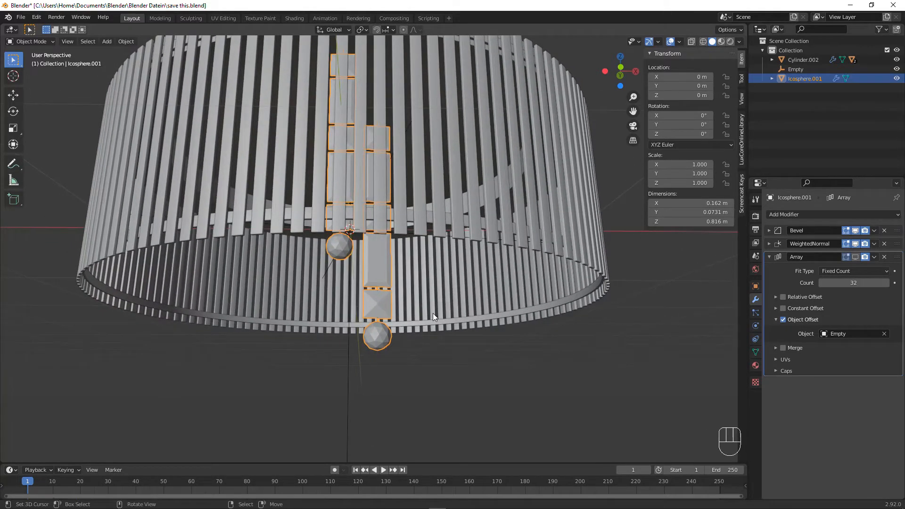
Step: Duplicate the joined chain pair in place and, in Edit Mode, move all of the copy's geometry about 0.146 m down along Z
key(shift+d)
right_click(454, 284)
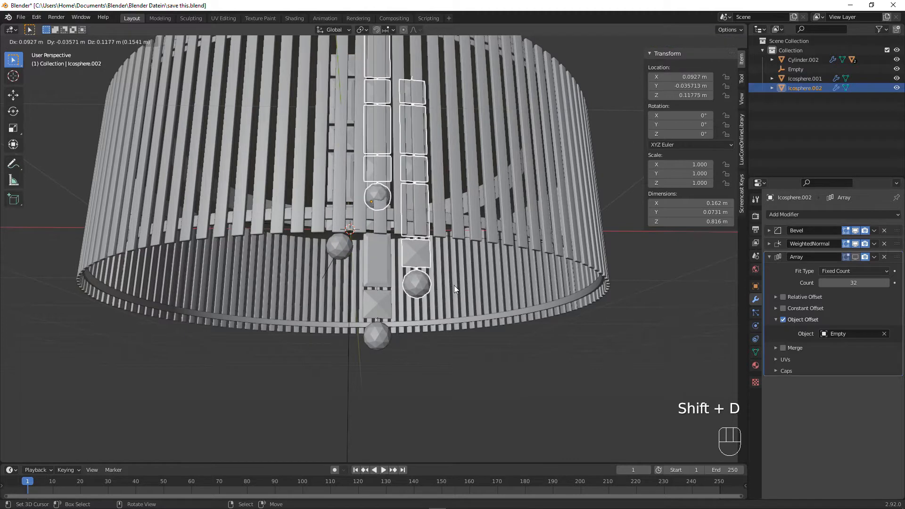
key(Tab)
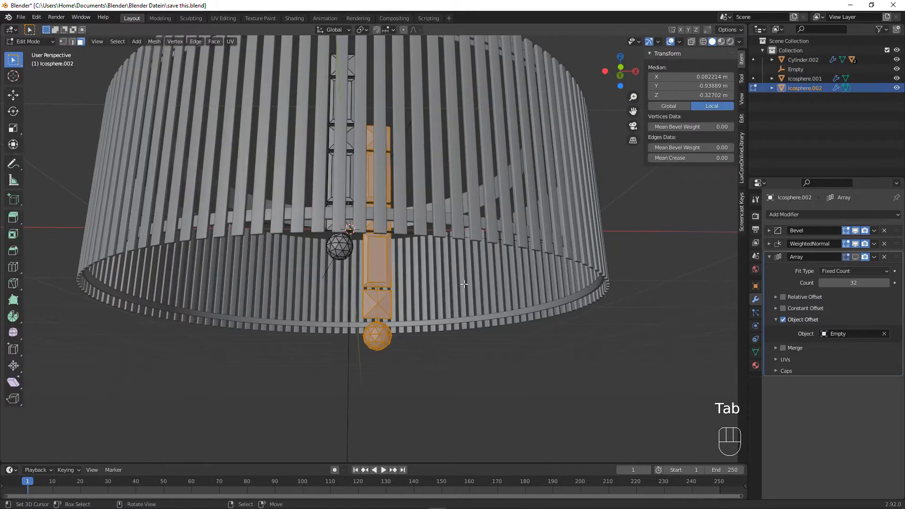
key(a)
key(g)
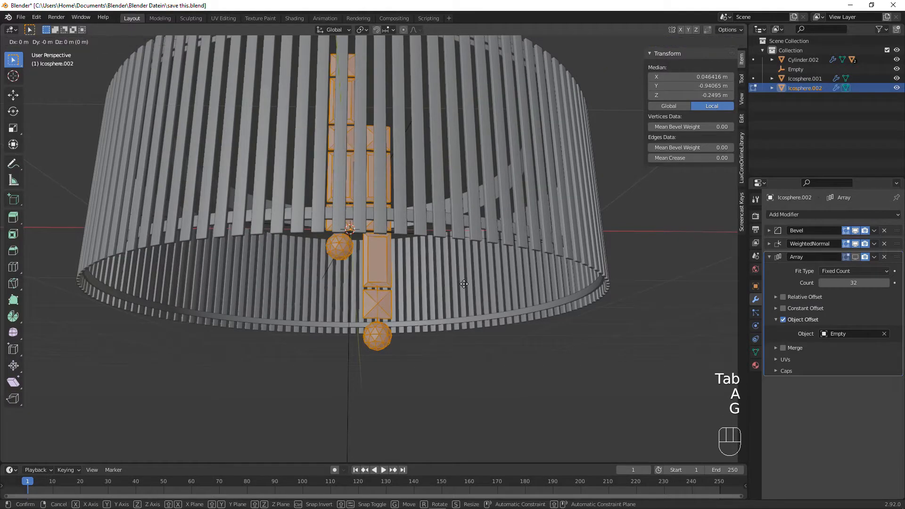
key(z)
click(471, 337)
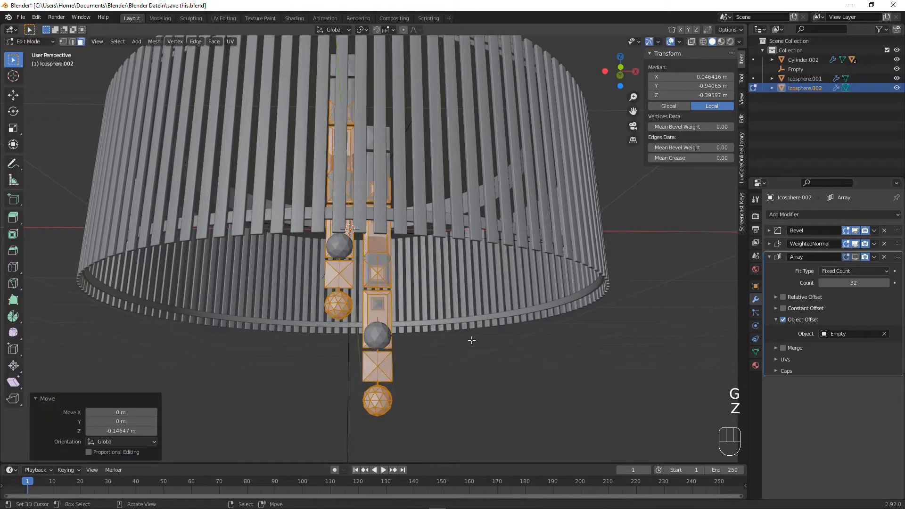
Step: From the front view, move the copied chain pair's geometry a further 0.077 m or so down along Z
key(KP_1)
scroll(472, 340, up, 5)
shift+middle_drag(472, 340, 482, 288)
key(g)
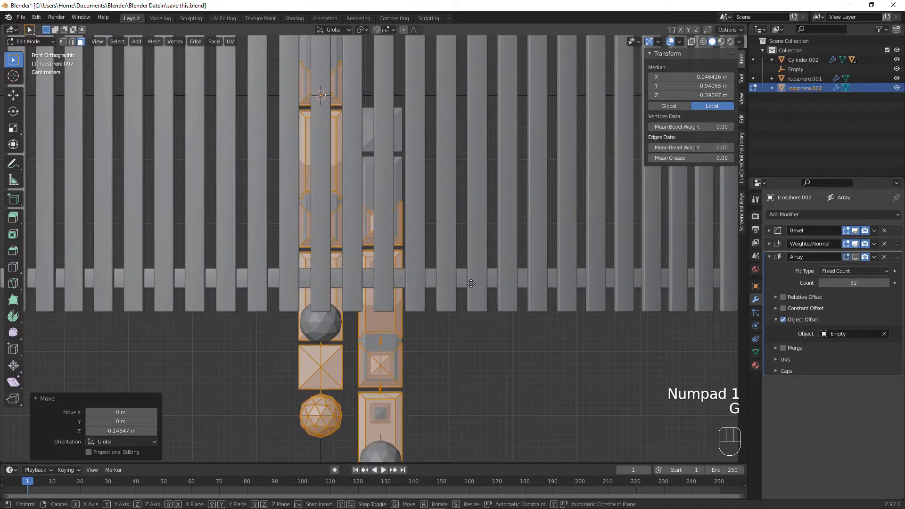
key(z)
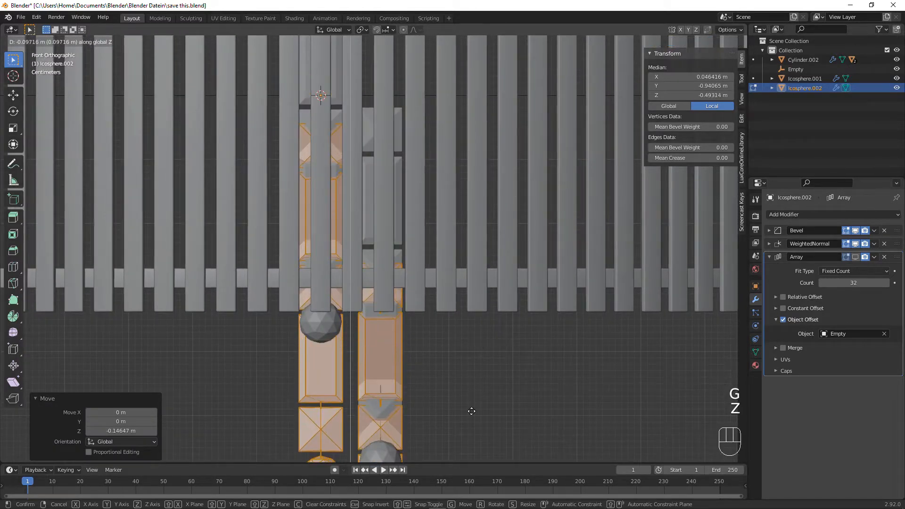
click(465, 329)
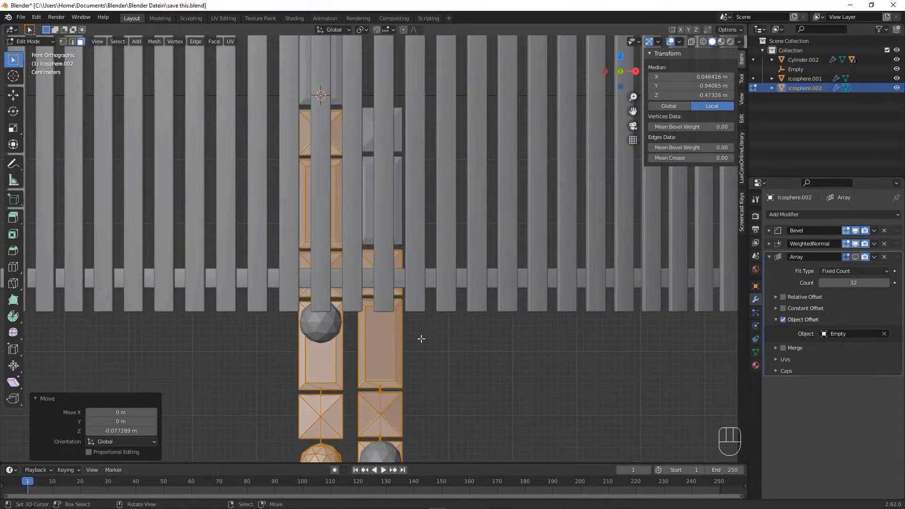
Step: Nudge the copied geometry about 0.0026 m up along Z to align its crystals with the original's, and leave Edit Mode
key(g)
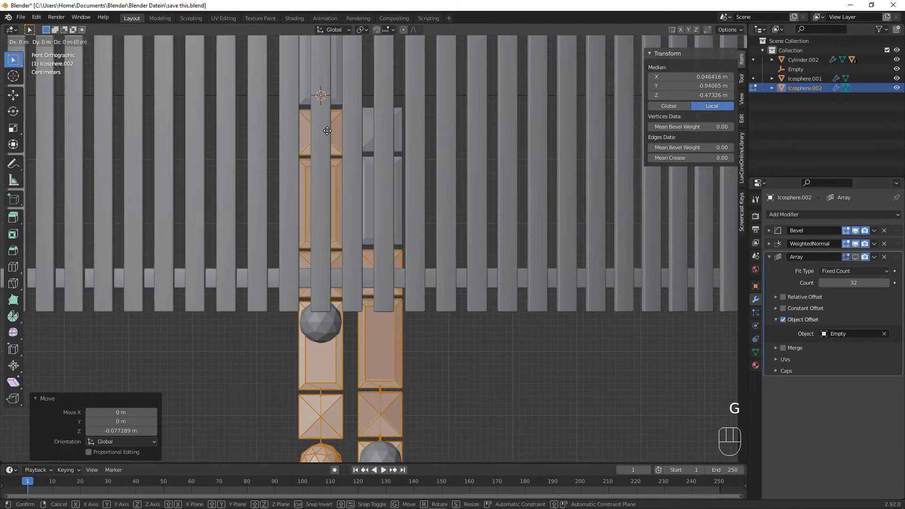
key(z)
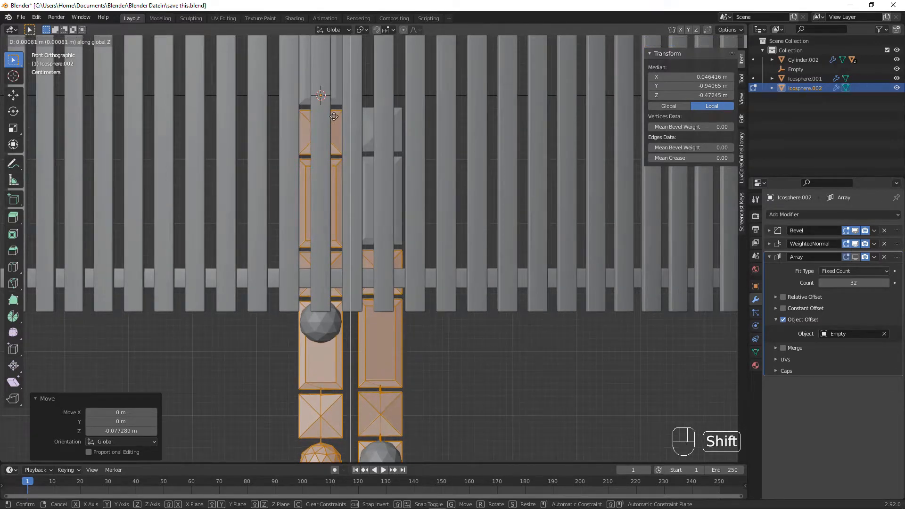
click(336, 118)
scroll(431, 330, down, 2)
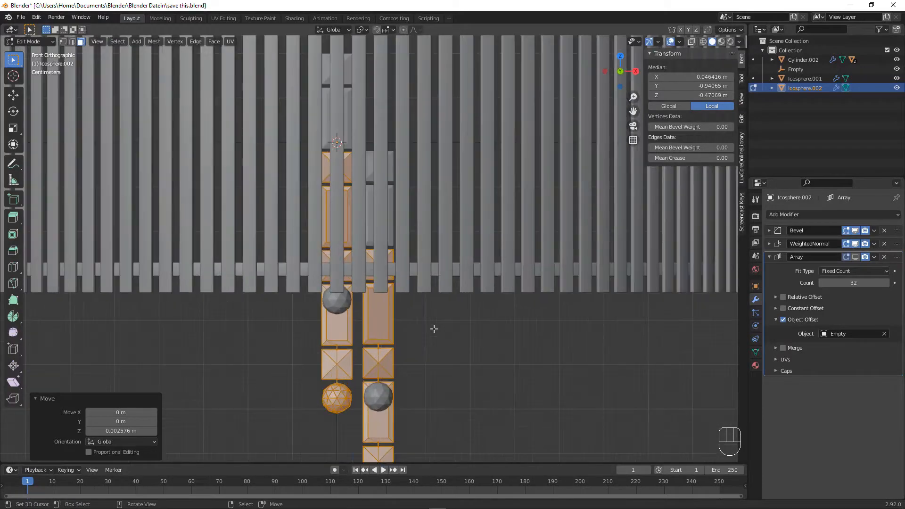
key(Tab)
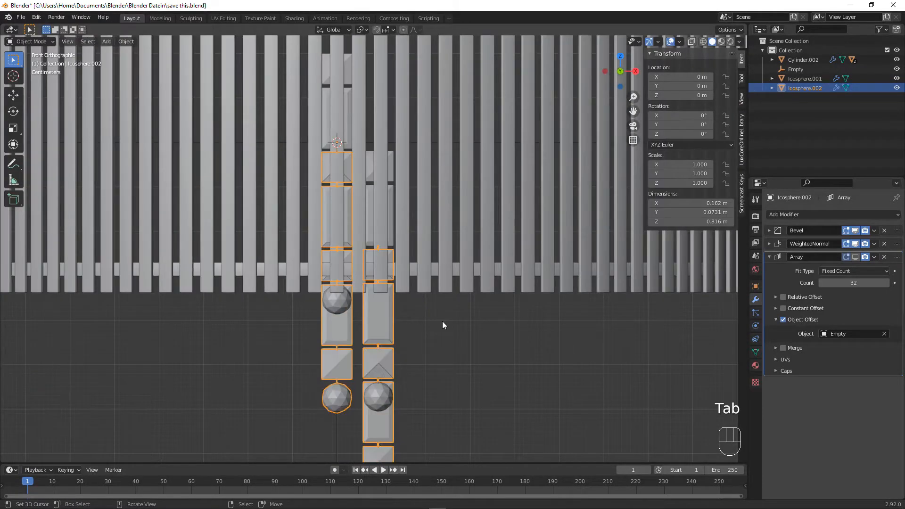
Step: Set the copied chain pair's Z rotation to -11.3/2 degrees
click(676, 136)
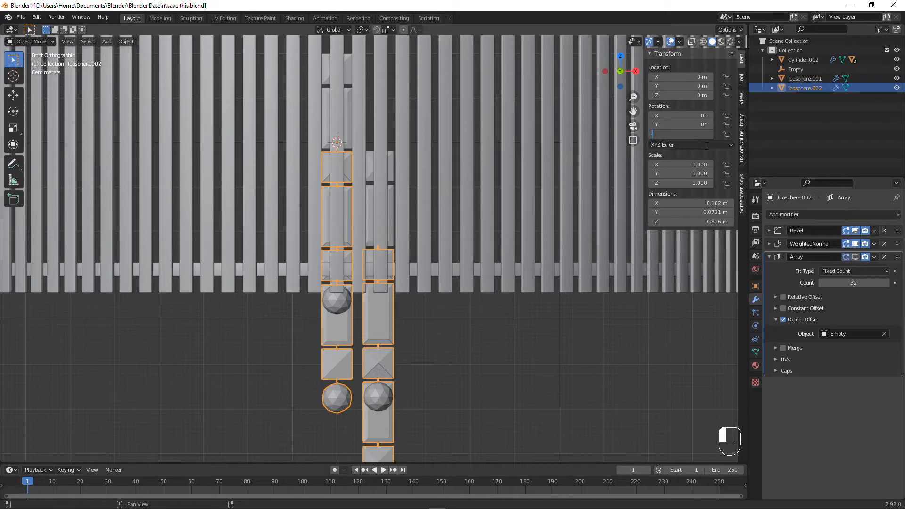
text(-11.3/2)
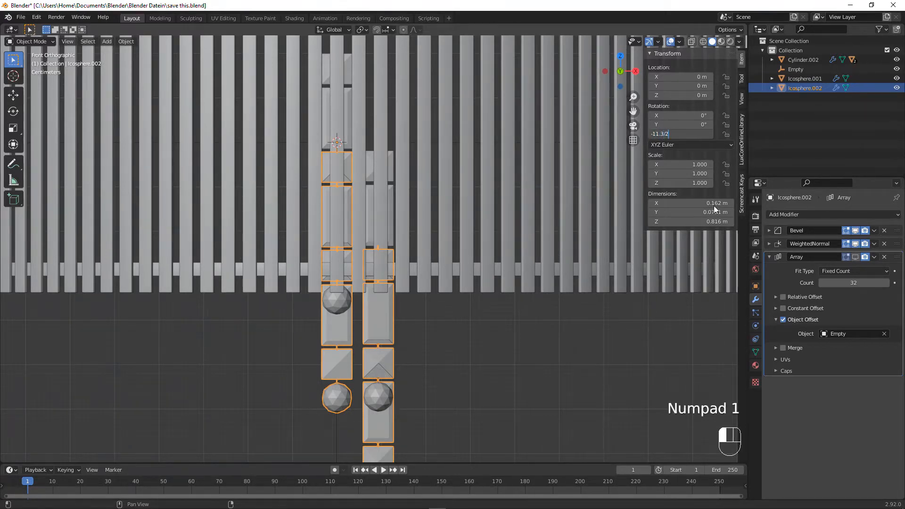
key(Return)
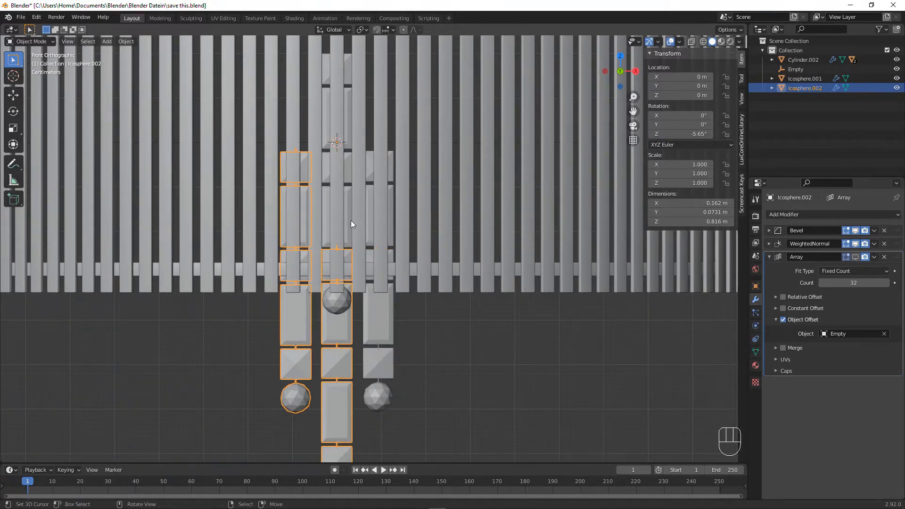
scroll(349, 222, down, 3)
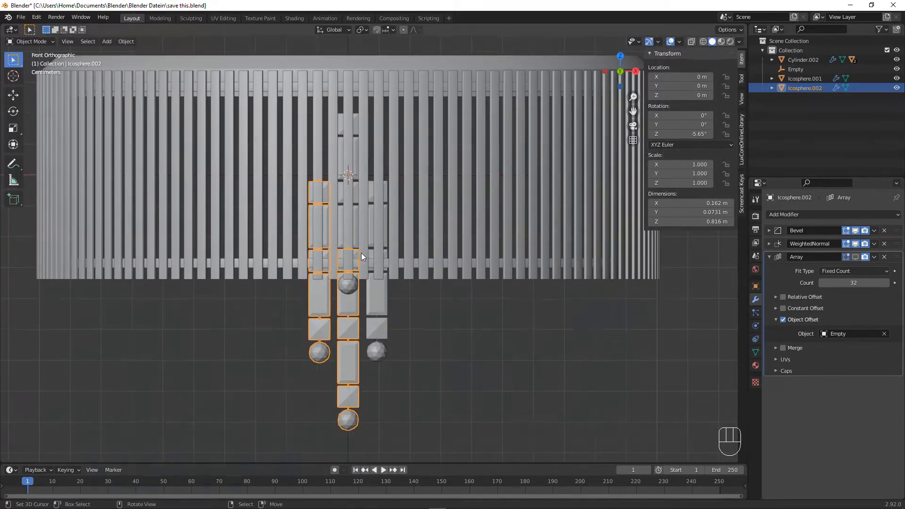
scroll(366, 251, up, 1)
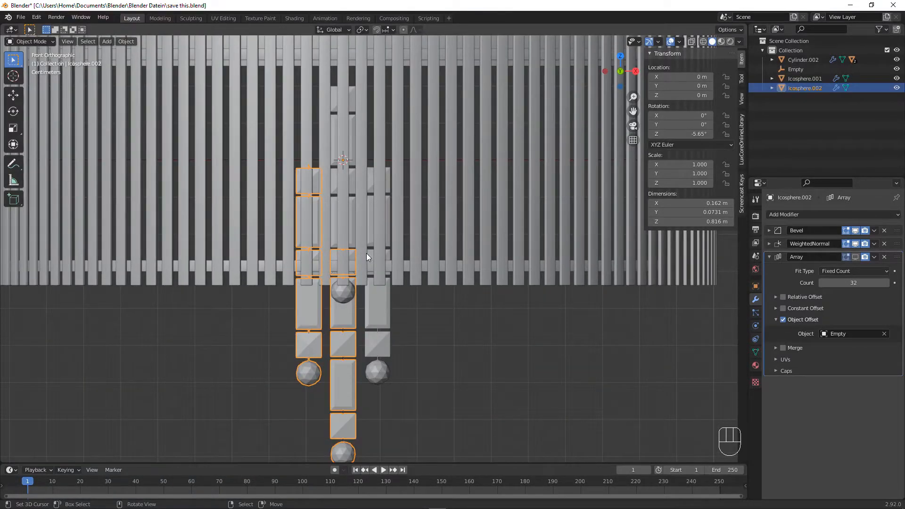
Step: In Edit Mode, move all geometry of the rotated chain pair about 0.228 m down along Z
key(Tab)
key(g)
key(z)
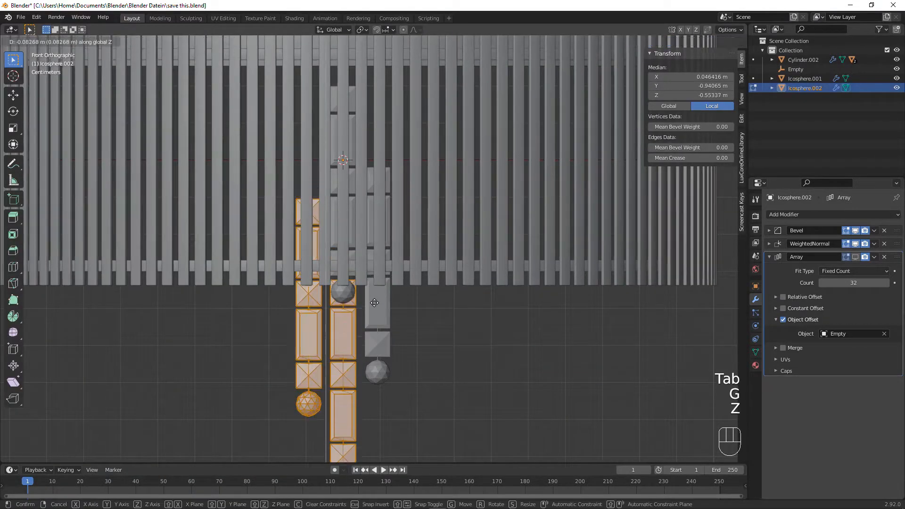
click(377, 335)
Step: Nudge the lowered chain pair's geometry about 0.006 m up along Z to align its crystals, and leave Edit Mode
scroll(354, 305, down, 3)
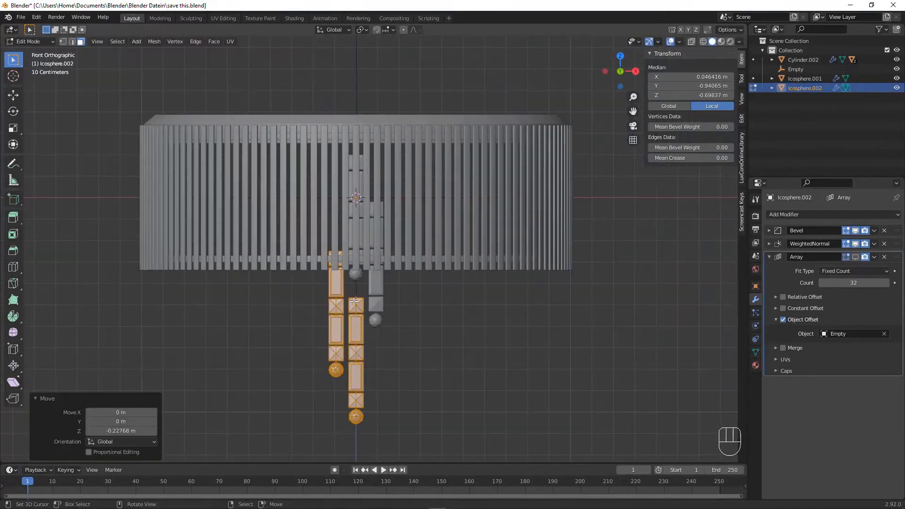
scroll(312, 286, up, 8)
key(g)
key(z)
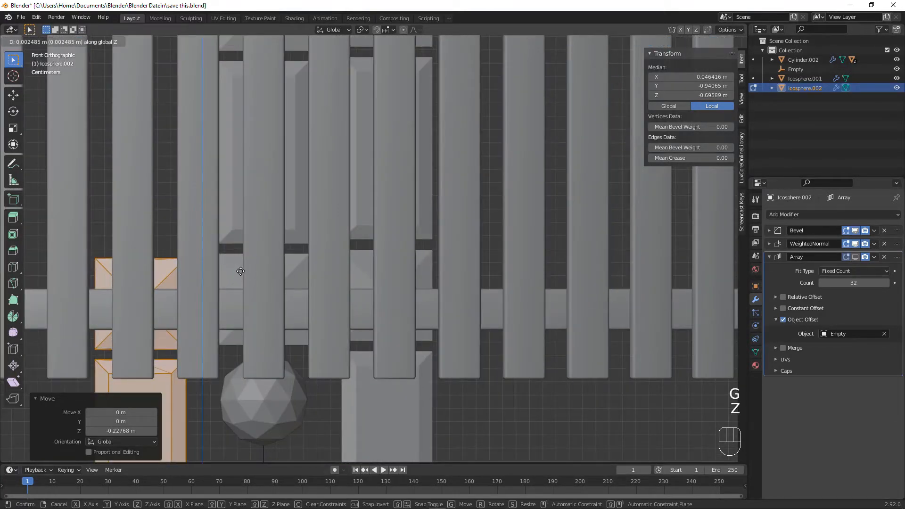
click(241, 268)
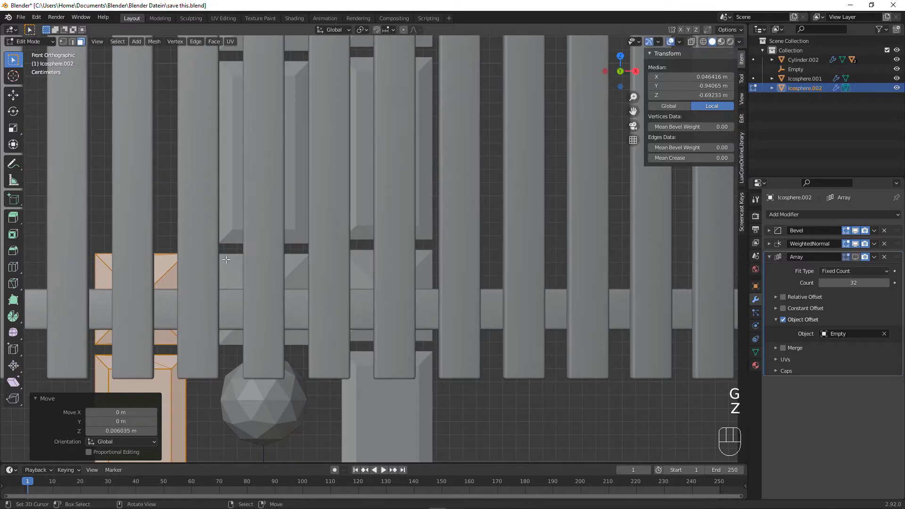
key(Tab)
Step: Join the lower chain pair into the original upper pair as one object, and display its array in the viewport
scroll(397, 292, down, 3)
middle_drag(400, 303, 407, 286)
scroll(408, 283, down, 4)
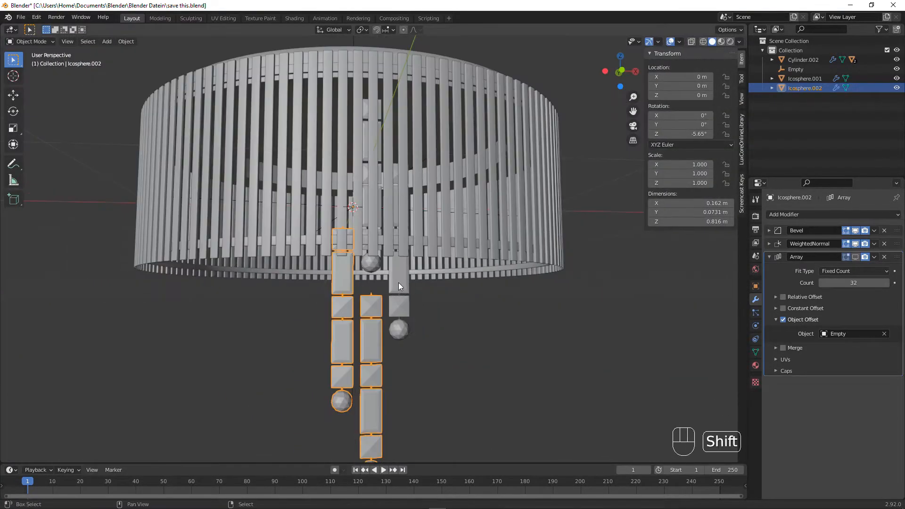
shift+click(399, 281)
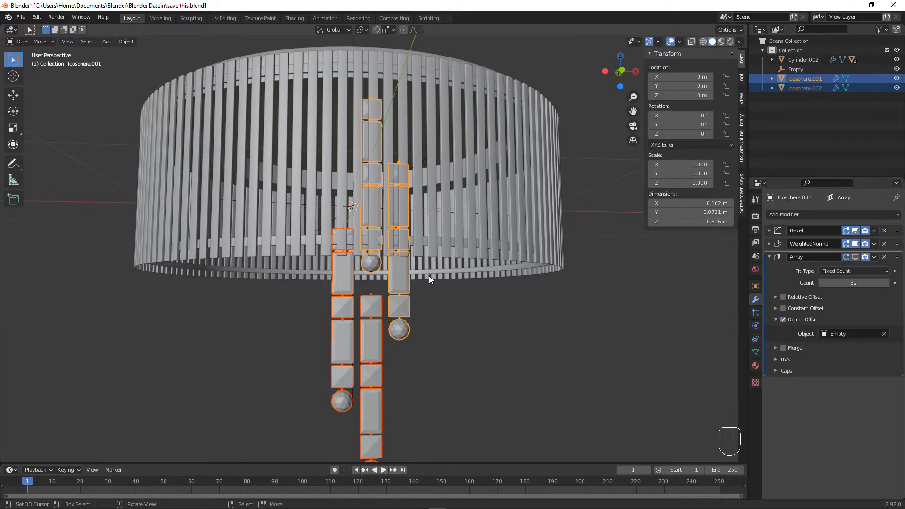
key(ctrl+j)
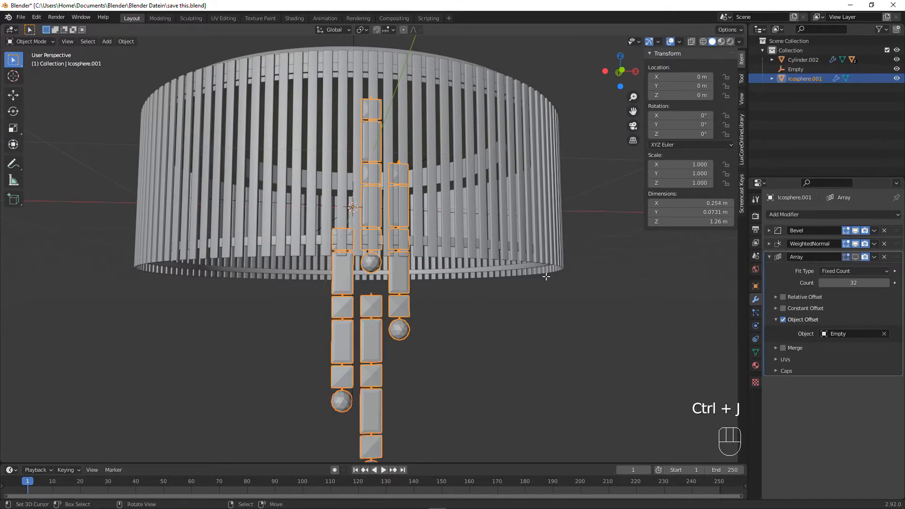
key(Tab)
key(Tab)
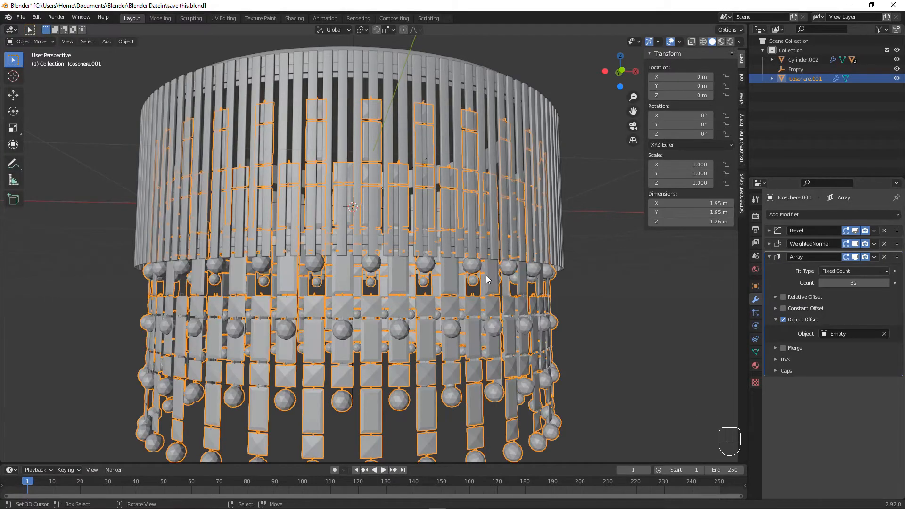
scroll(493, 278, down, 3)
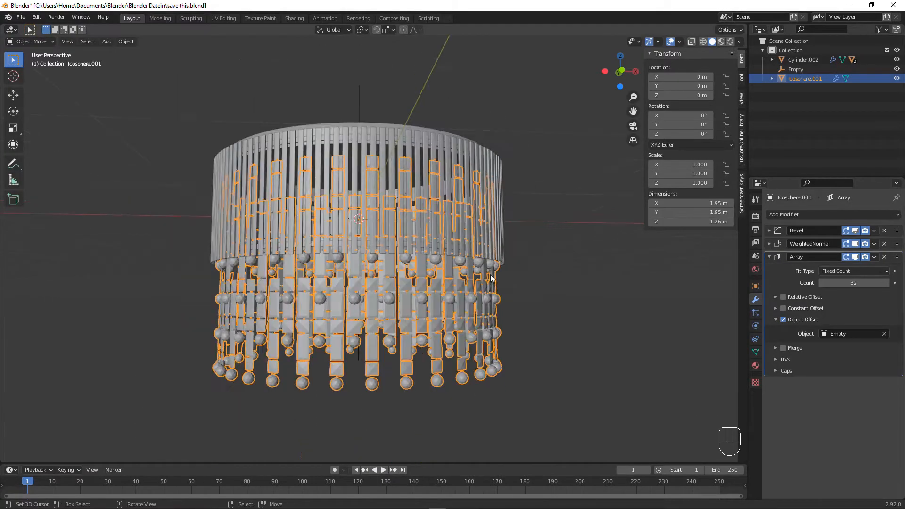
Step: Hide the array, enter Edit Mode with X-ray on, and select only the two lower chains from the front view
click(554, 282)
middle_drag(553, 282, 578, 286)
scroll(578, 286, up, 1)
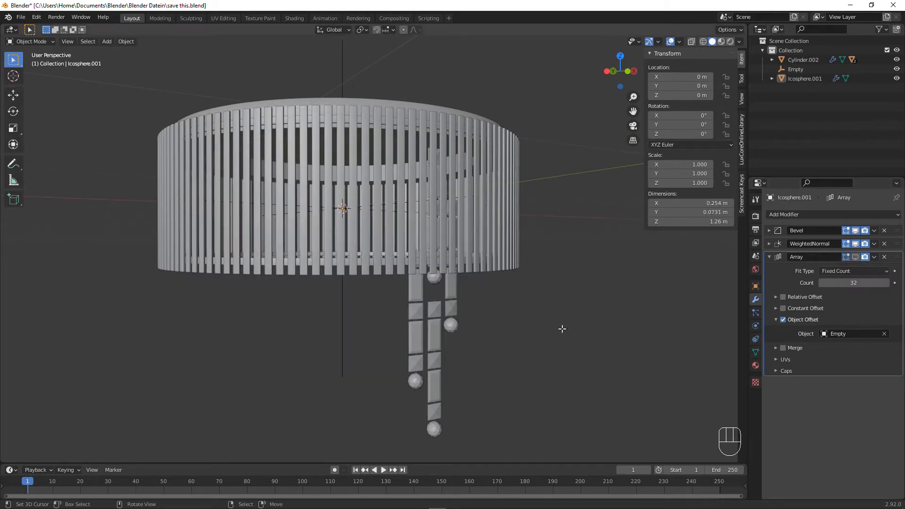
key(Tab)
middle_drag(569, 333, 550, 322)
key(a)
key(a)
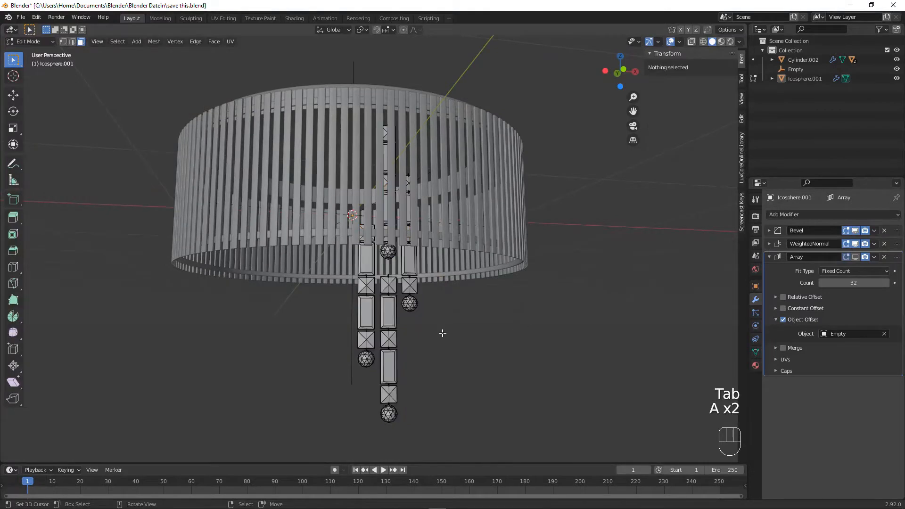
scroll(438, 330, up, 2)
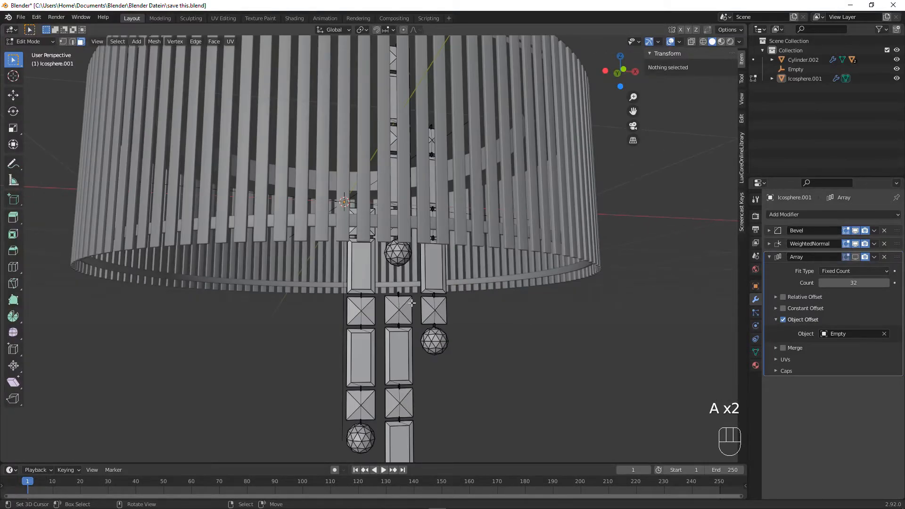
key(KP_1)
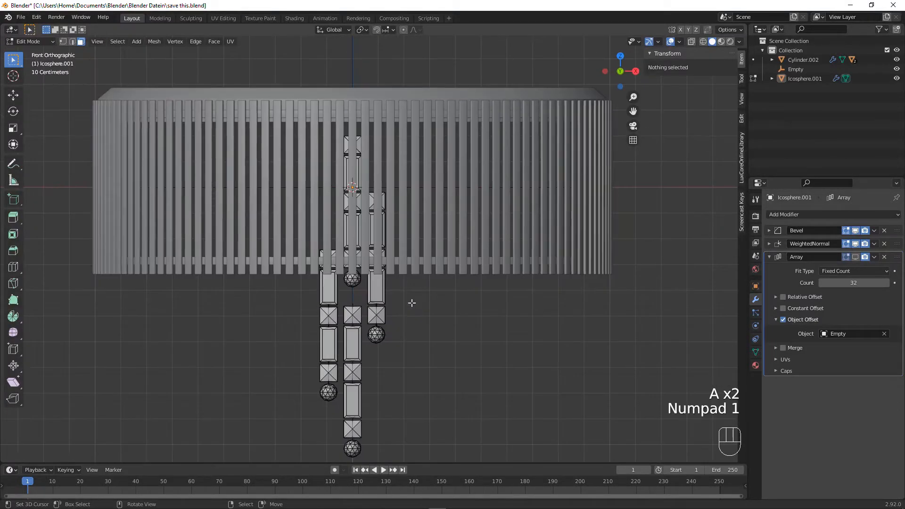
click(691, 42)
shift+middle_drag(612, 158, 609, 113)
scroll(320, 126, up, 2)
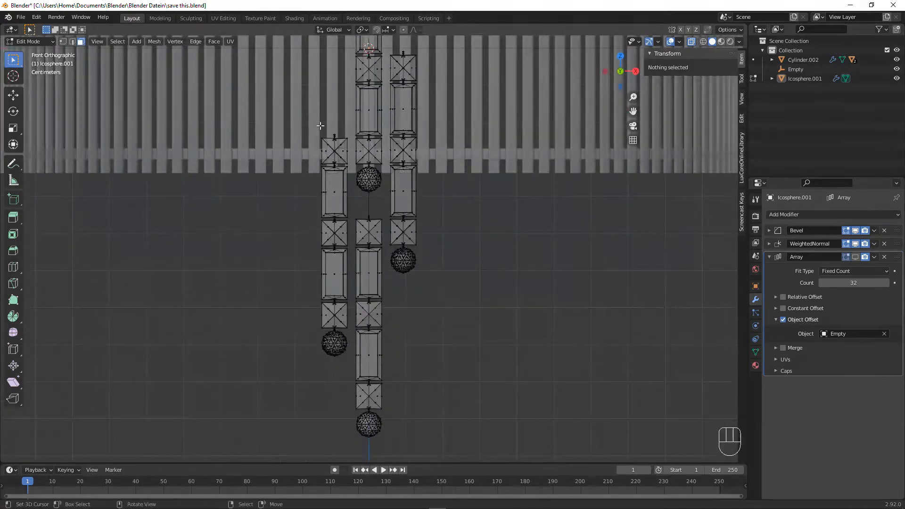
drag(306, 112, 351, 453)
shift+drag(351, 207, 382, 445)
middle_drag(384, 441, 390, 376)
Step: From the bottom view, move the two selected chains about 0.093 m along Y toward the frame's centre
key(ctrl+KP_7)
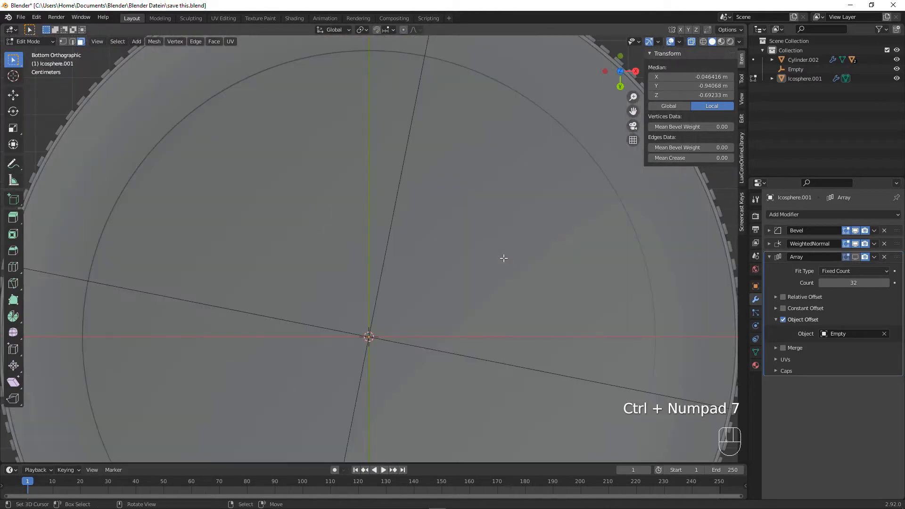
scroll(504, 258, down, 4)
shift+middle_drag(457, 196, 448, 246)
scroll(448, 246, up, 5)
key(g)
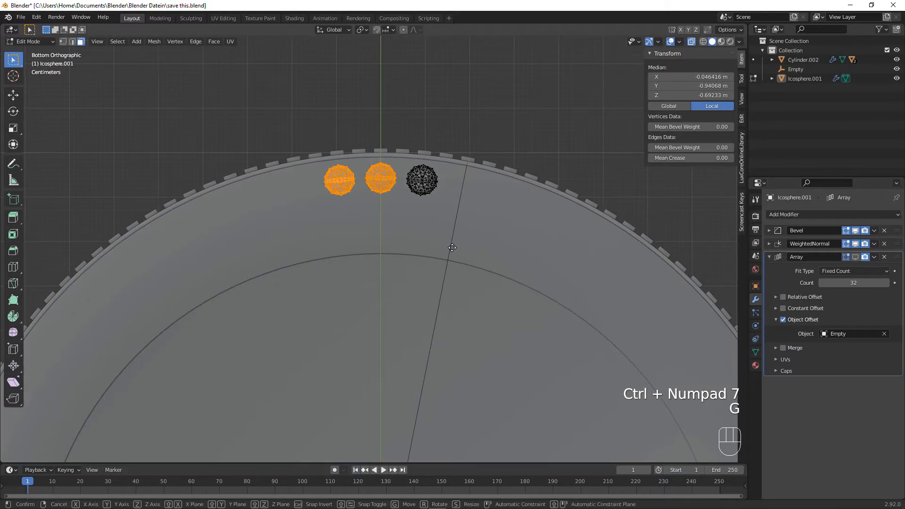
key(y)
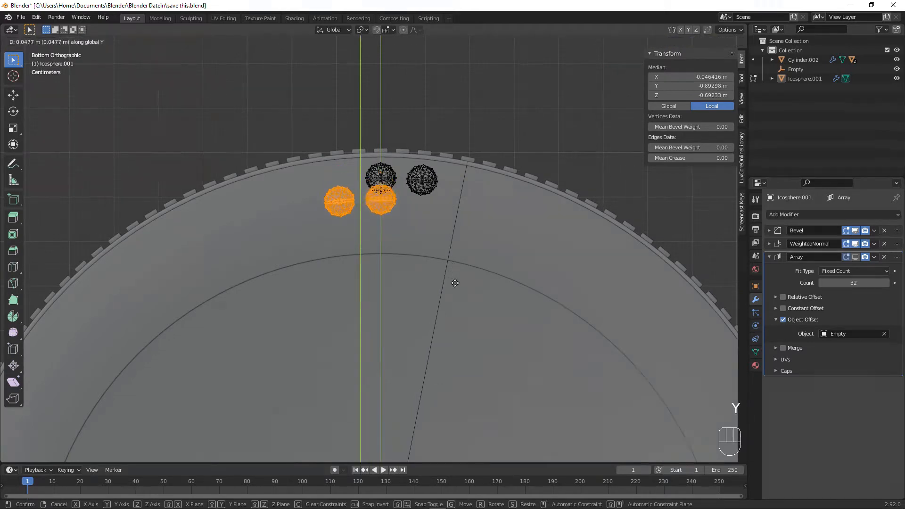
click(459, 289)
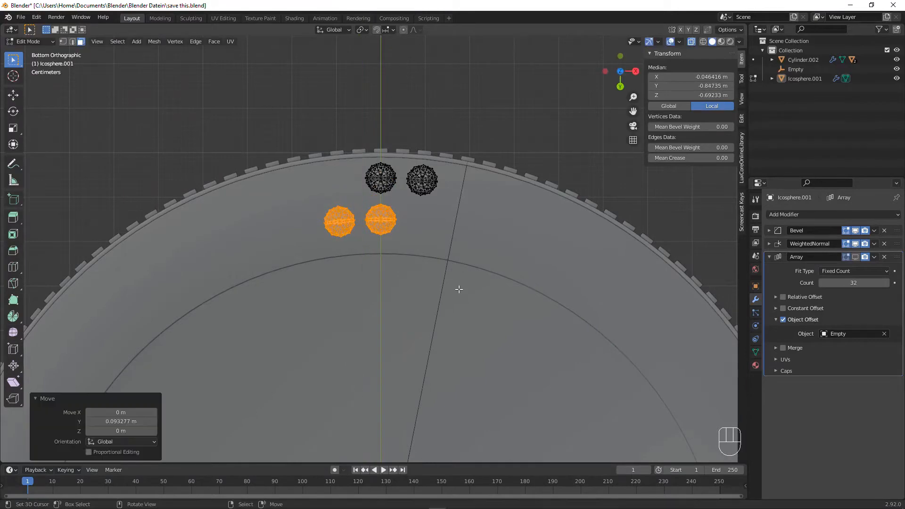
Step: Leave Edit Mode, save the file, and examine the full chain array with X-ray and overlays off
middle_drag(459, 288, 447, 184)
key(Tab)
key(ctrl+s)
scroll(448, 179, down, 5)
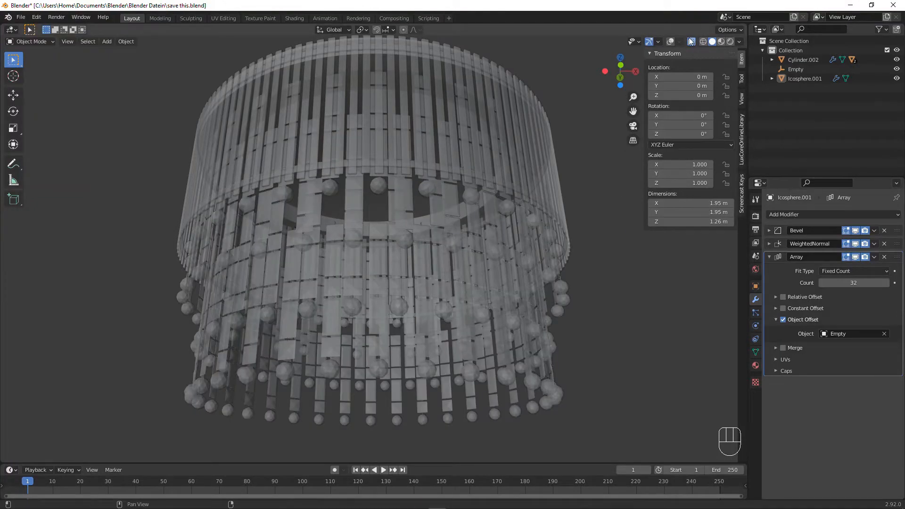
click(671, 42)
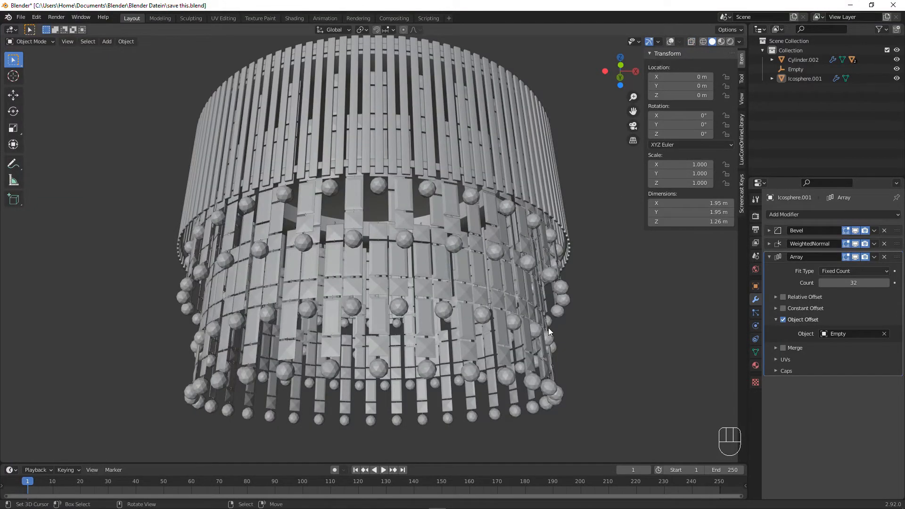
scroll(548, 327, up, 3)
middle_drag(548, 327, 255, 330)
key(KP_1)
scroll(528, 353, up, 5)
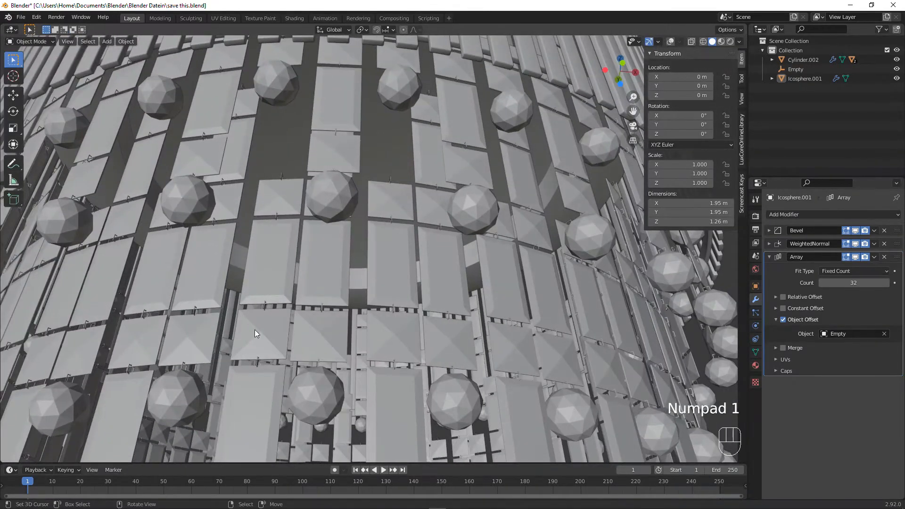
scroll(316, 281, down, 4)
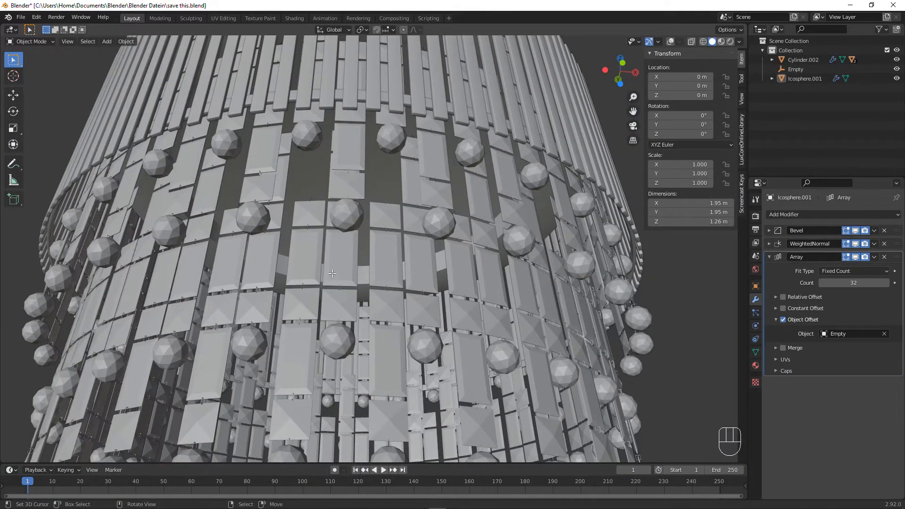
Step: Return to Edit Mode with overlays on, and deselect all chain geometry in the bottom view
key(Tab)
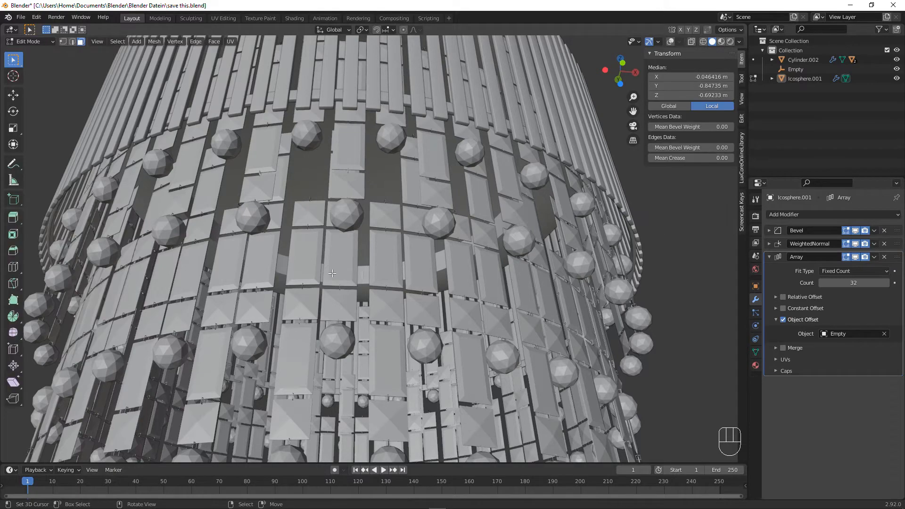
click(671, 41)
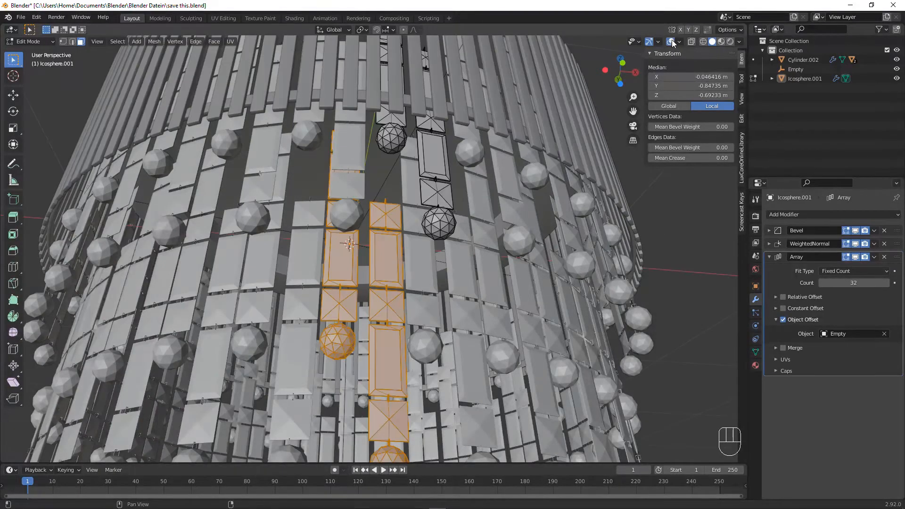
middle_drag(406, 245, 429, 224)
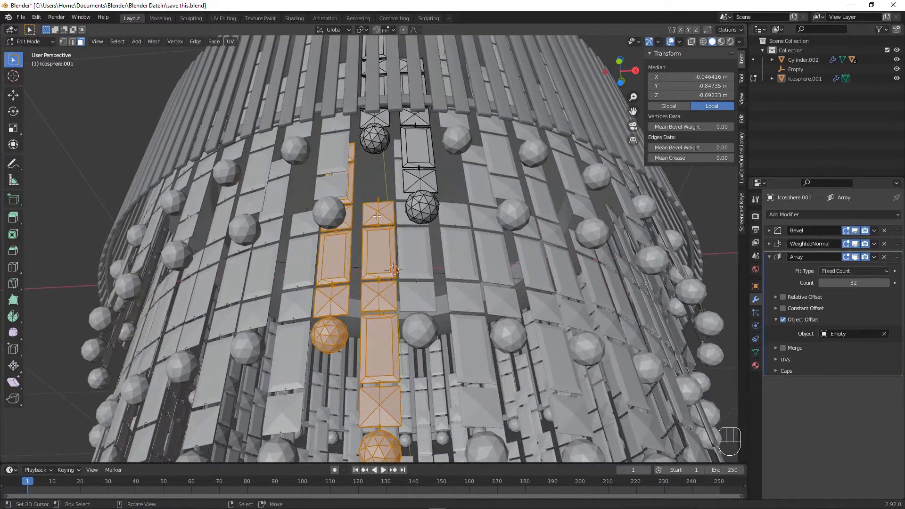
key(KP_7)
key(ctrl+KP_7)
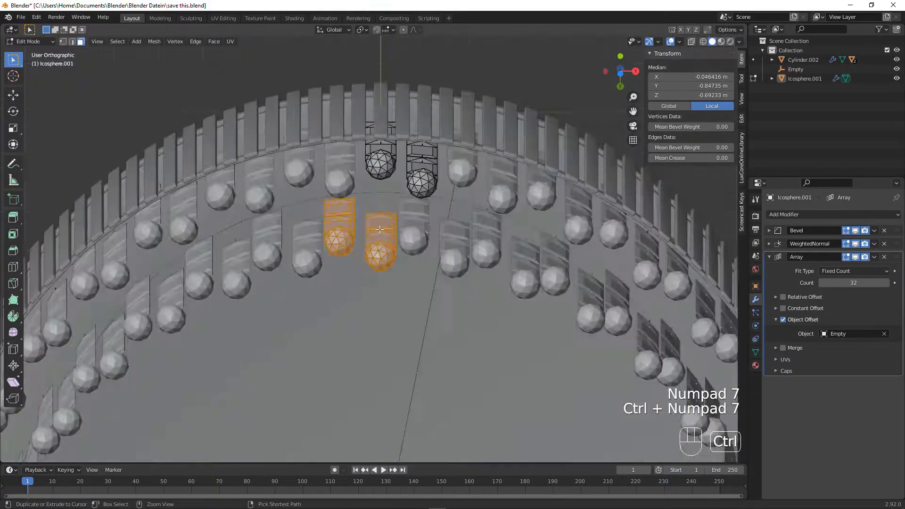
scroll(345, 203, up, 2)
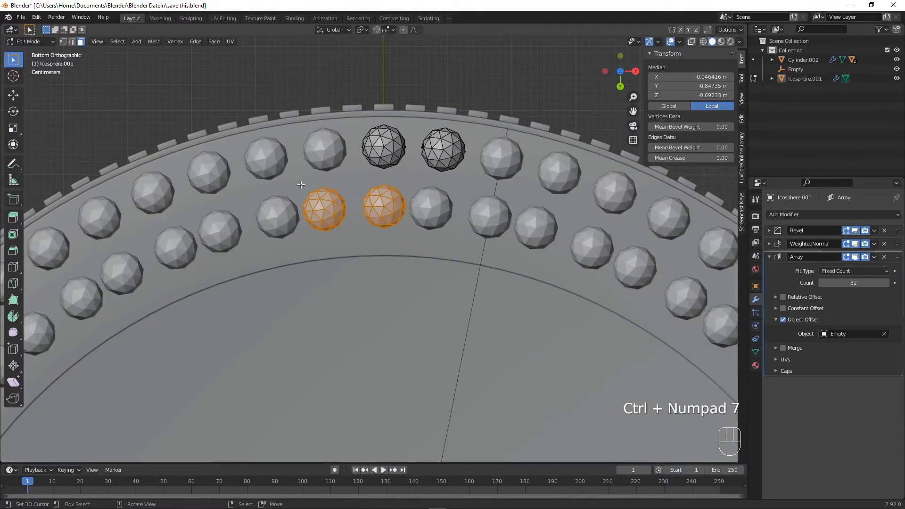
key(a)
key(a)
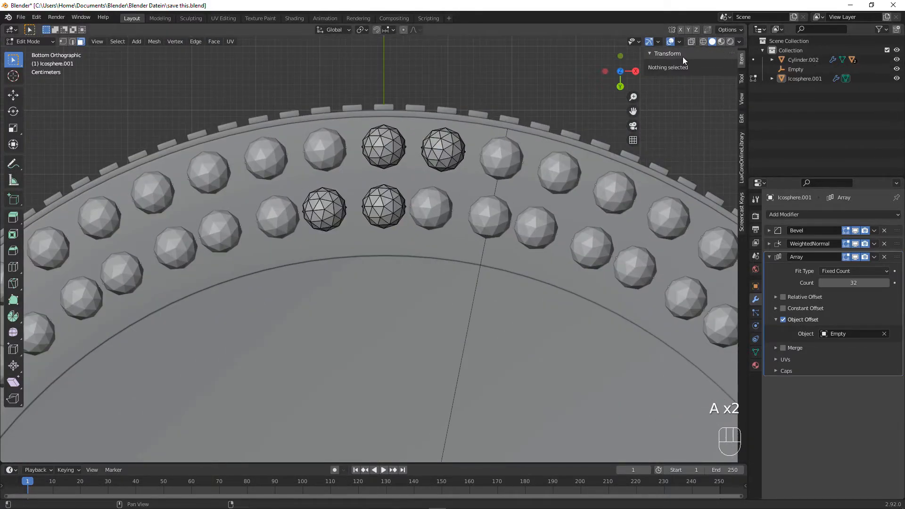
Step: With X-ray on, select the inner chain on the negative X side and move it about 0.005 m in X and -0.013 m in Y
click(691, 41)
drag(296, 177, 350, 261)
scroll(351, 261, up, 3)
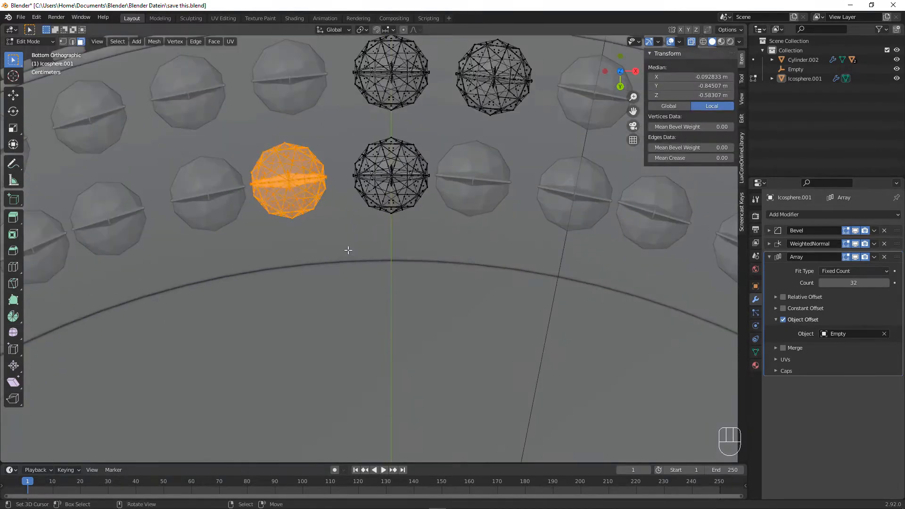
key(g)
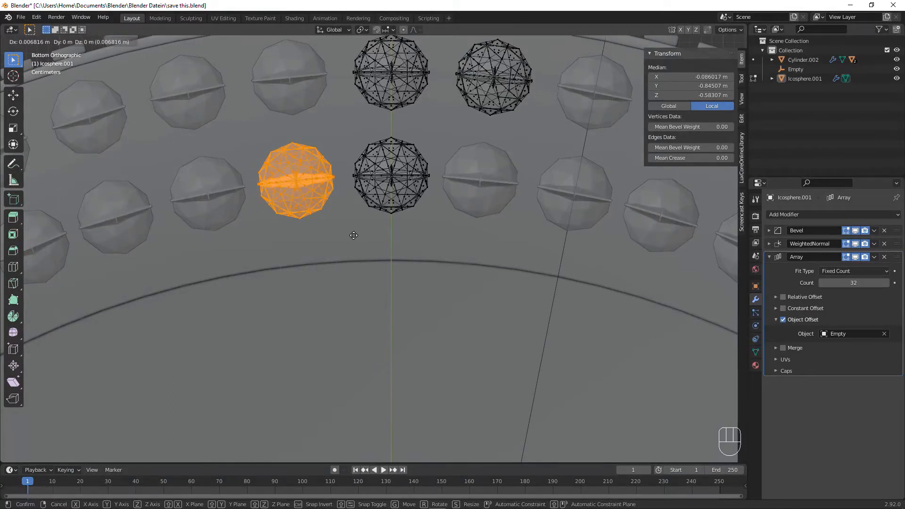
click(354, 235)
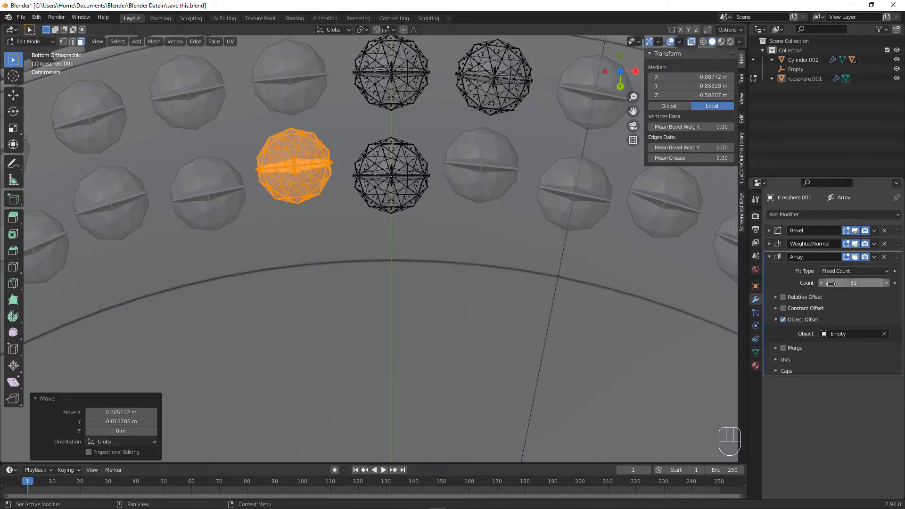
Step: Set the array count to 2, move the selected chain about 0.005 m in X and 0.013 m in Y, and leave Edit Mode
click(847, 285)
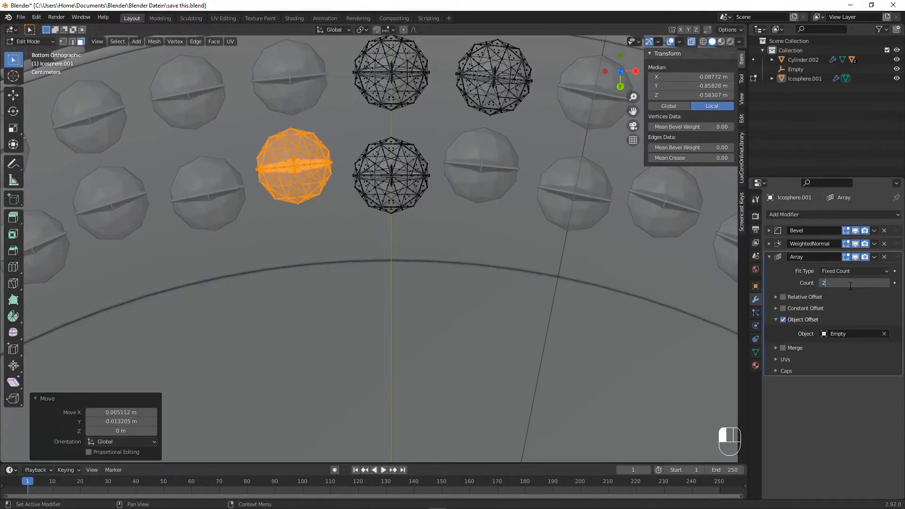
key(Return)
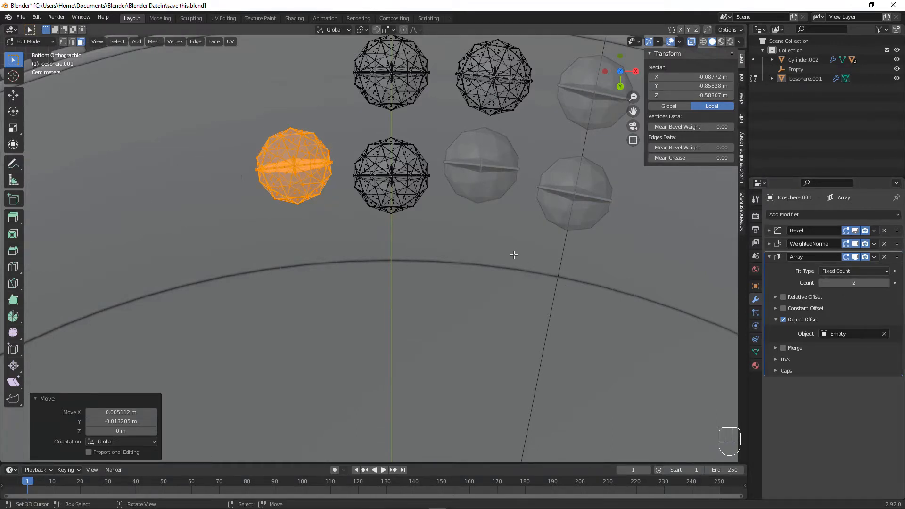
key(g)
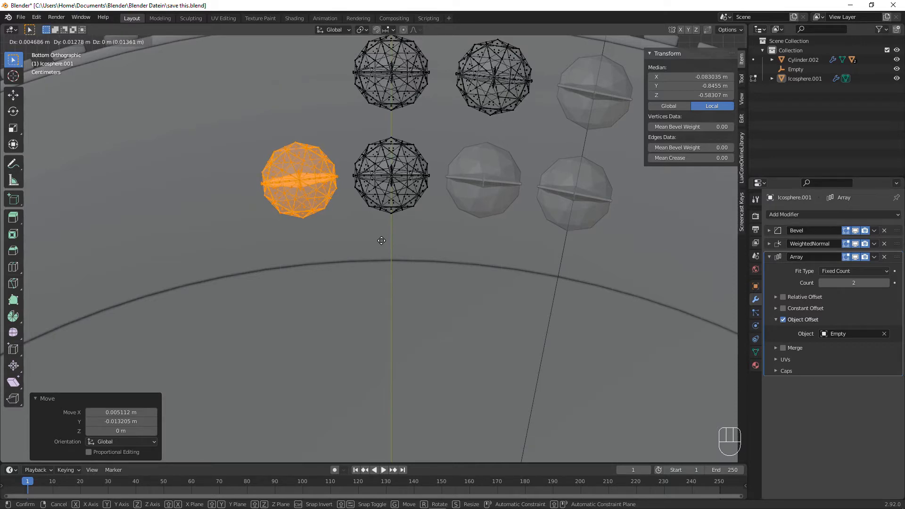
click(382, 241)
scroll(380, 241, down, 4)
key(Tab)
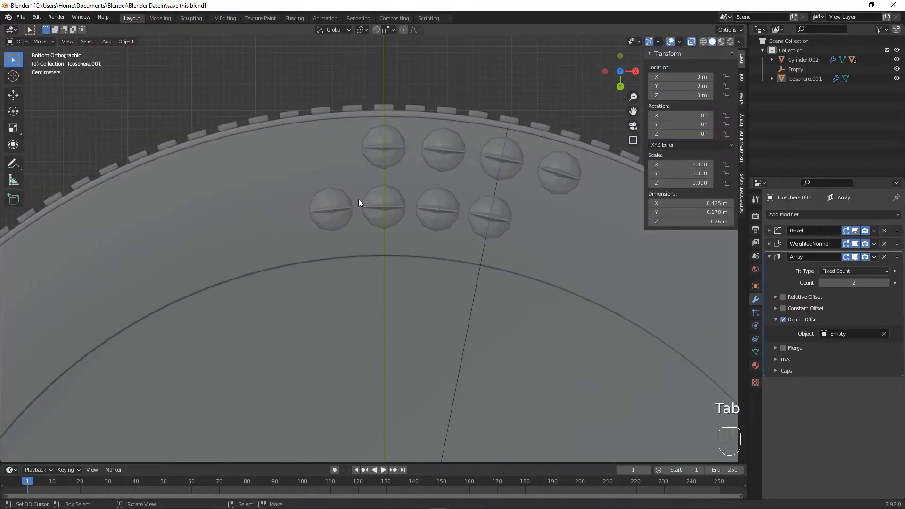
middle_drag(367, 196, 366, 282)
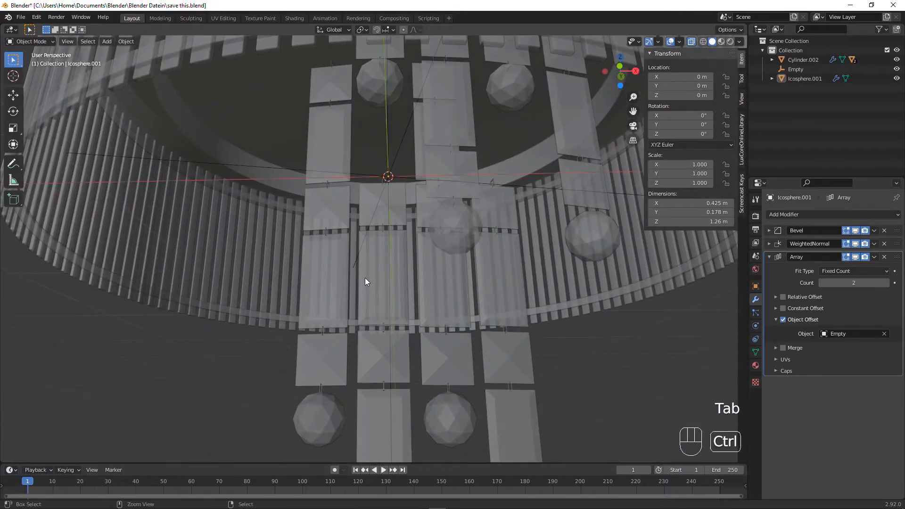
Step: Save the file, turn X-ray off, and inspect how the chains hang inside the slatted frame
key(ctrl+s)
scroll(381, 261, down, 7)
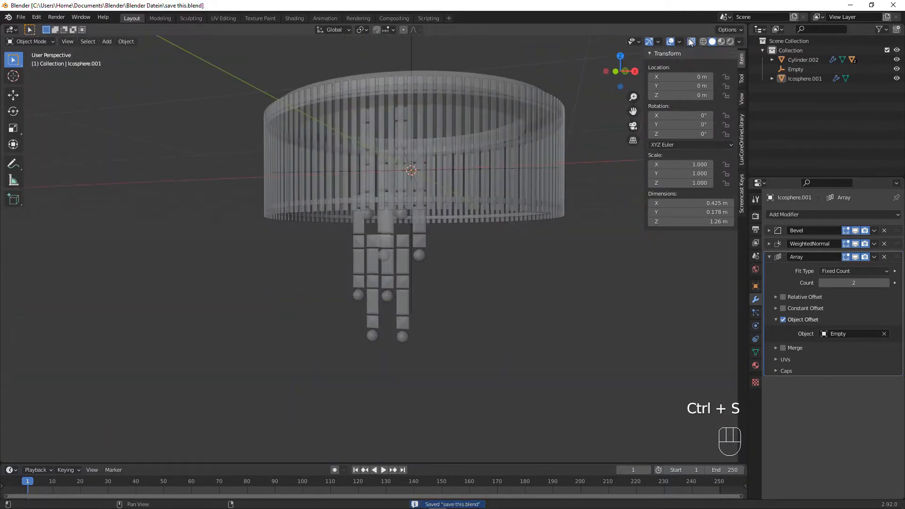
click(691, 42)
middle_drag(566, 169, 474, 203)
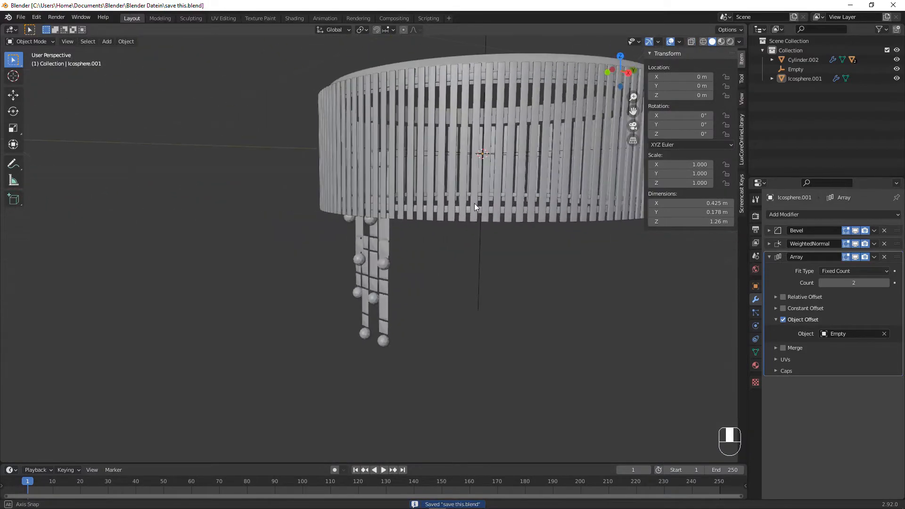
key(ctrl+s)
middle_drag(440, 163, 310, 172)
scroll(380, 101, up, 3)
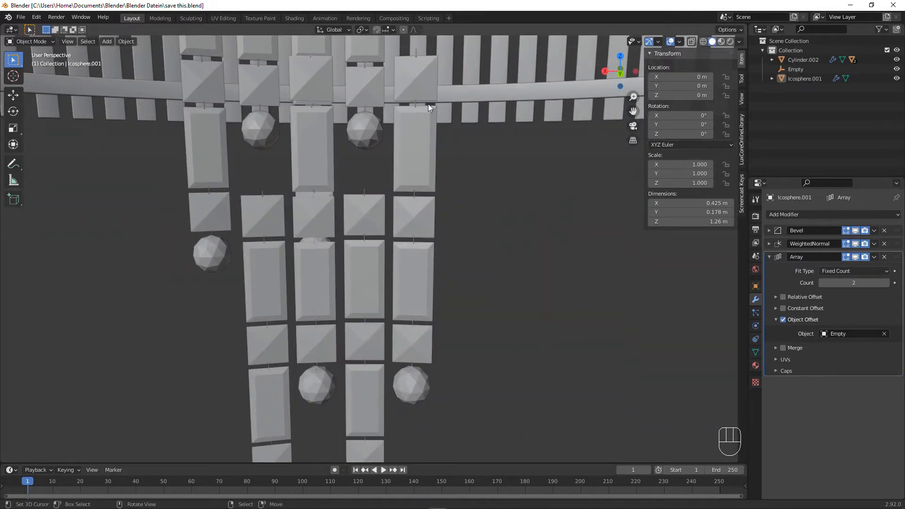
Step: Add a cylinder mesh with 8 vertices at the world origin
shift+middle_drag(428, 104, 498, 271)
scroll(442, 221, up, 5)
middle_drag(440, 217, 295, 225)
key(shift+a)
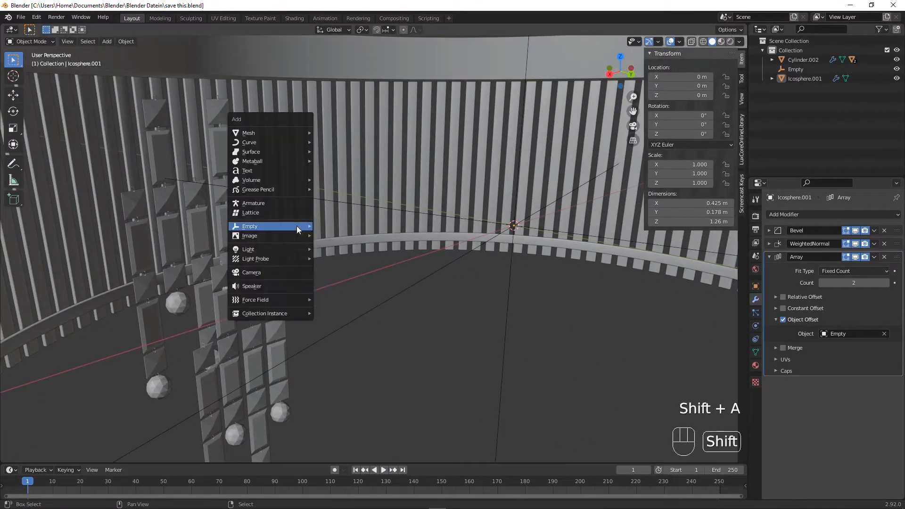
mouse_move(265, 136)
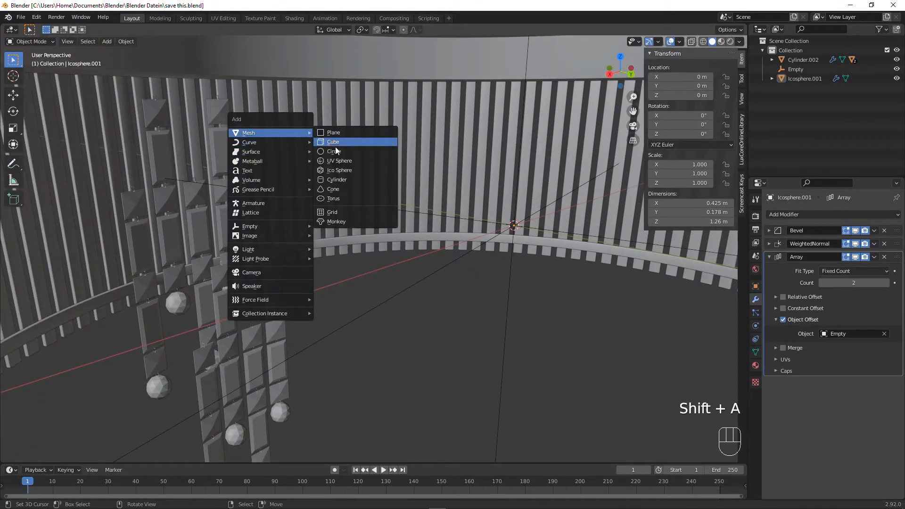
click(343, 178)
click(132, 337)
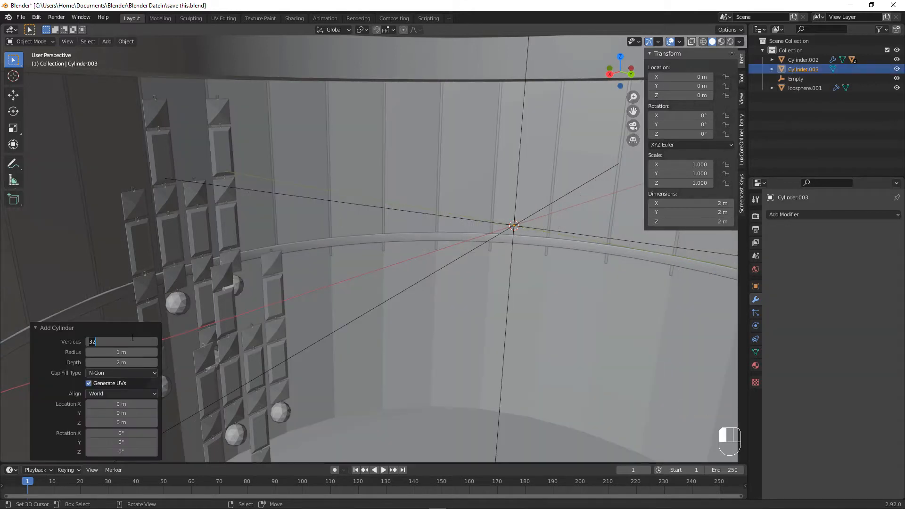
text(8)
key(Return)
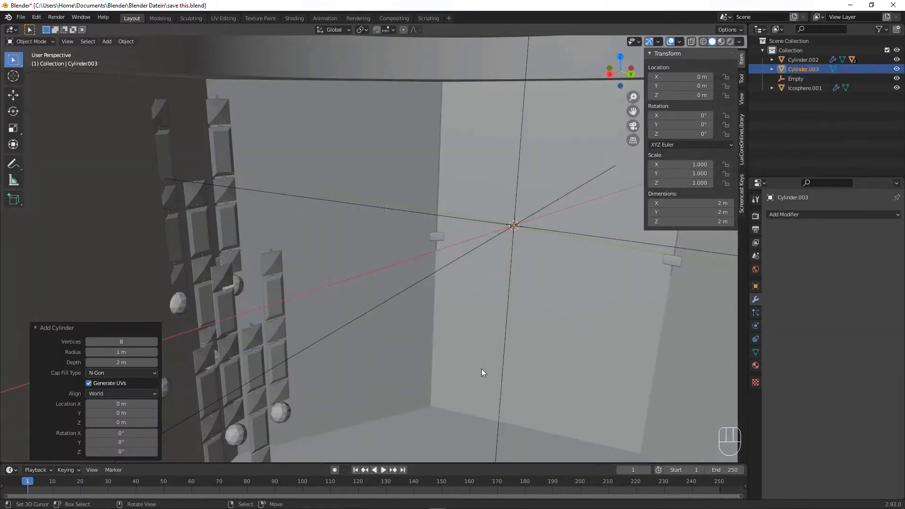
Step: Scale the new cylinder down to about 0.248 m and move it along Y to about -0.608 m
key(s)
click(528, 261)
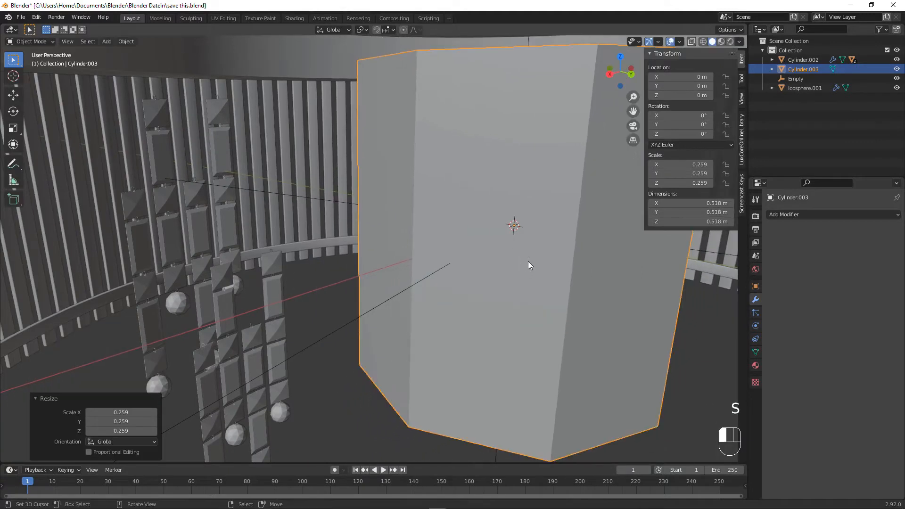
key(s)
click(570, 282)
key(g)
key(y)
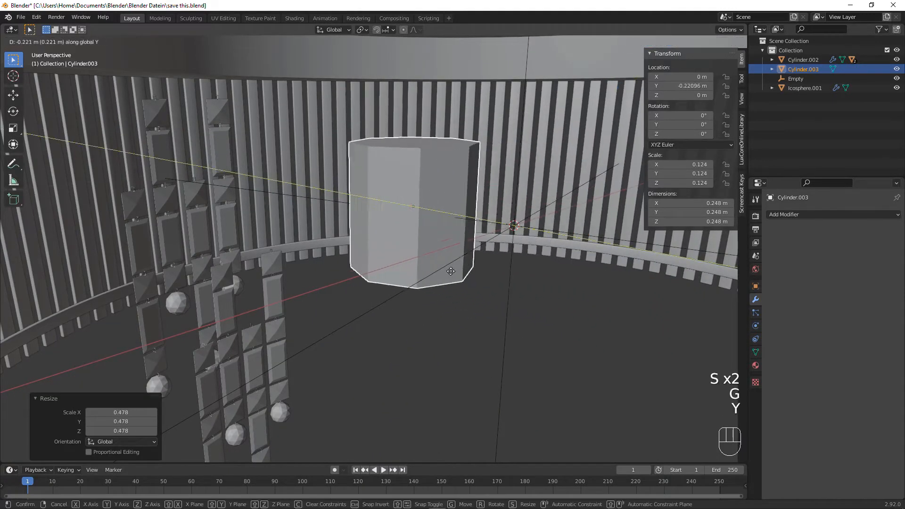
click(349, 245)
Step: Turn off the viewport display of the chain object's Bevel modifier and save the file
click(261, 305)
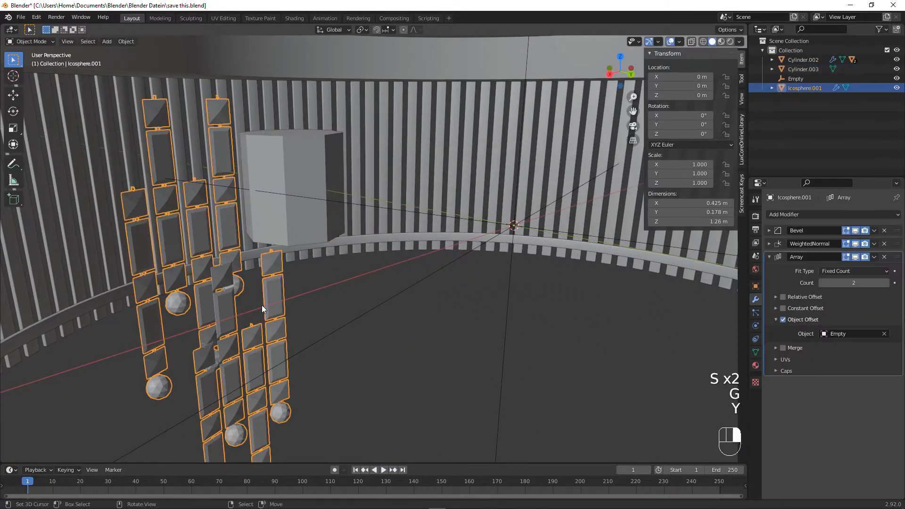
click(856, 231)
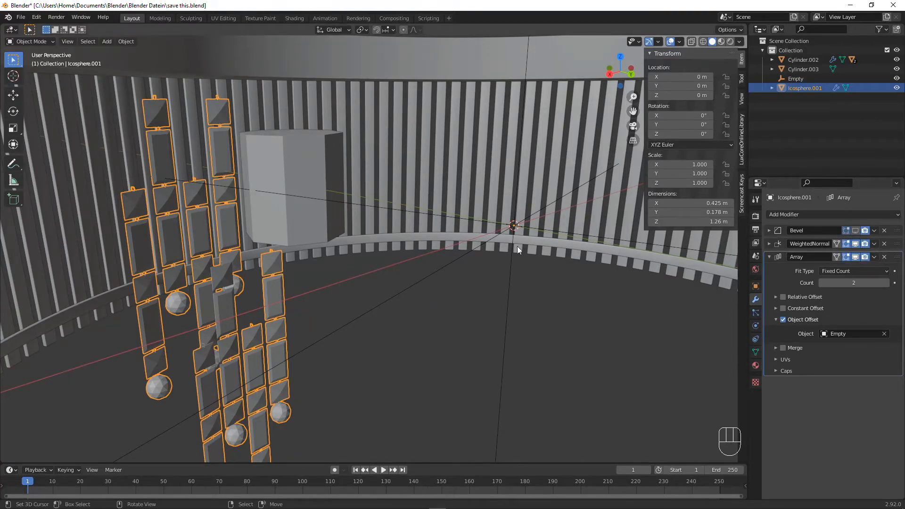
key(ctrl+s)
Step: Scale the cylinder down to about 0.105 m and move it along Y to about -0.793 m
scroll(379, 248, up, 3)
shift+middle_drag(318, 251, 418, 310)
click(419, 311)
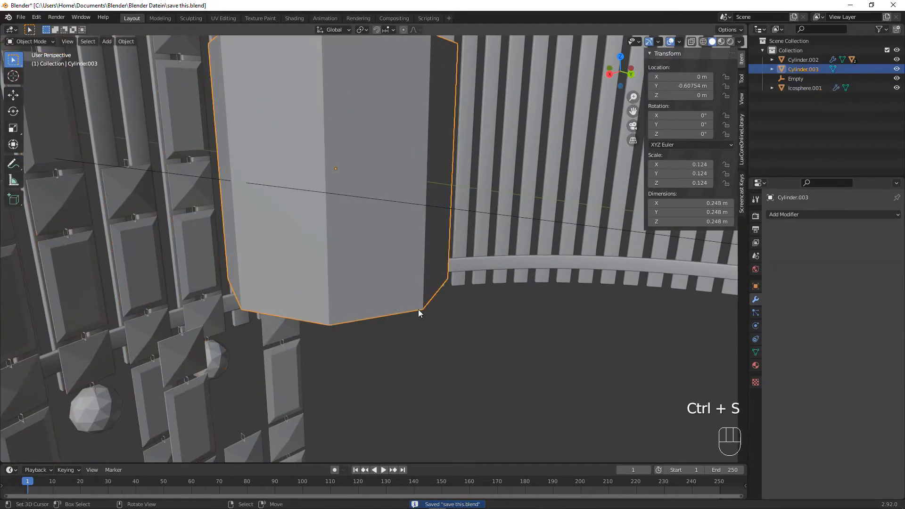
key(s)
click(394, 269)
key(g)
key(y)
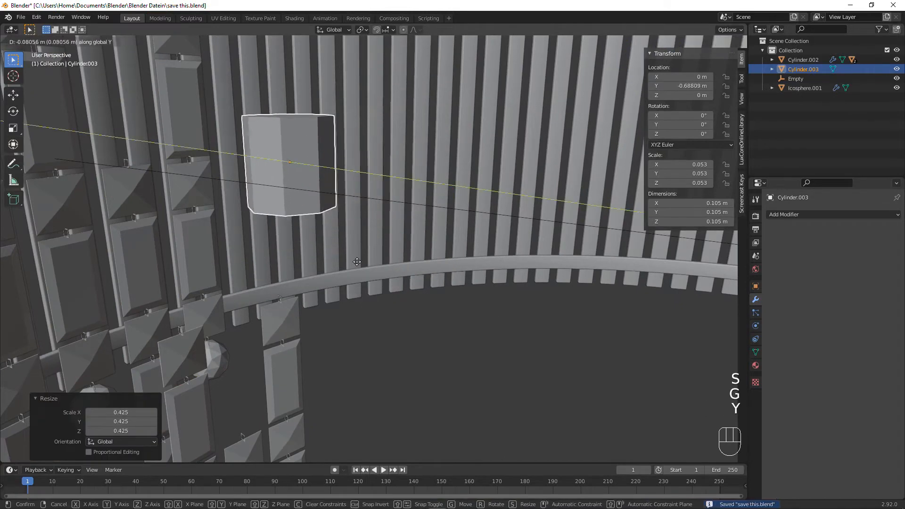
click(312, 253)
Step: Move the cylinder along Y to about -0.97 m, close to the chain tops
click(264, 327)
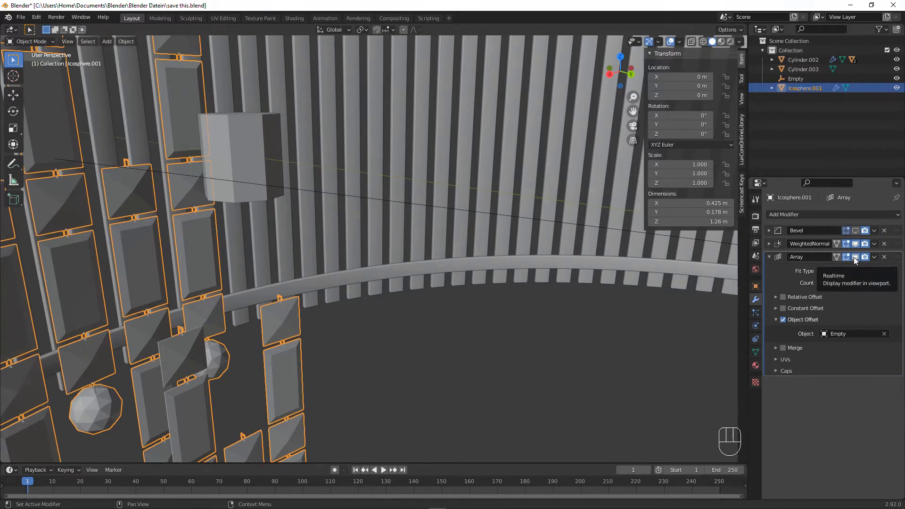
shift+middle_drag(384, 316, 488, 304)
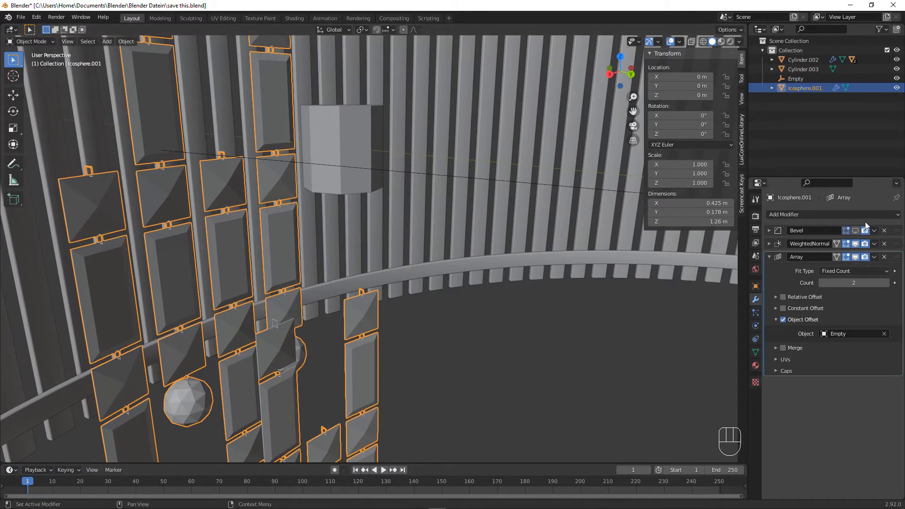
click(374, 166)
scroll(357, 166, up, 2)
shift+middle_drag(357, 166, 417, 262)
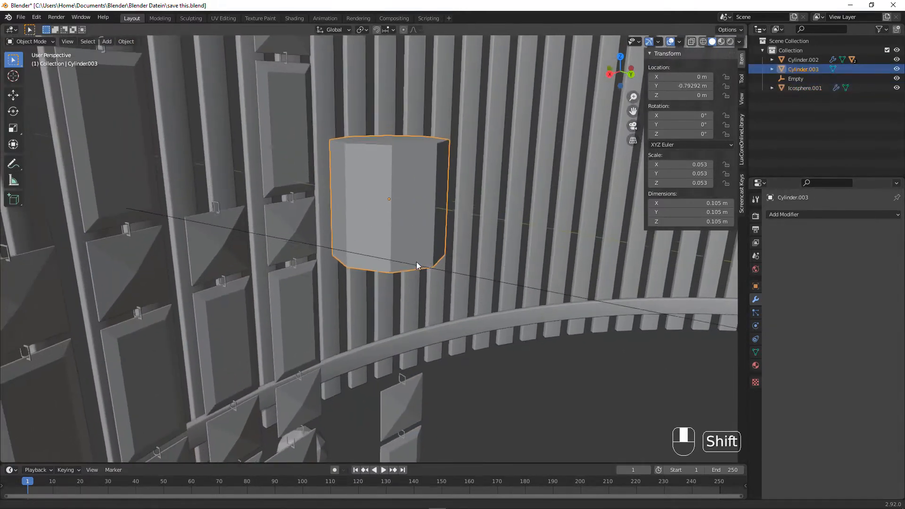
key(g)
key(x)
key(y)
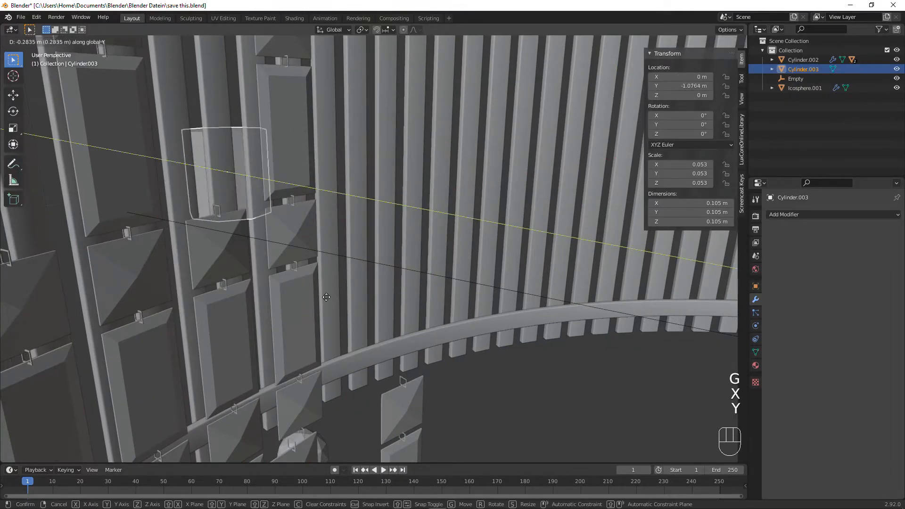
click(313, 264)
middle_drag(313, 264, 313, 386)
Step: Move the cylinder along X to about 0.08 m and scale it down to about 0.046 m
scroll(486, 316, up, 2)
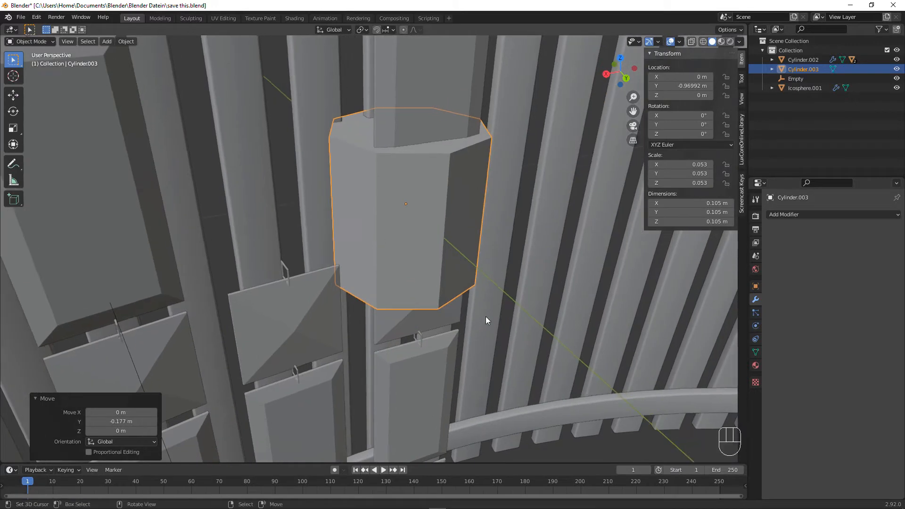
key(g)
key(y)
key(x)
click(374, 344)
key(s)
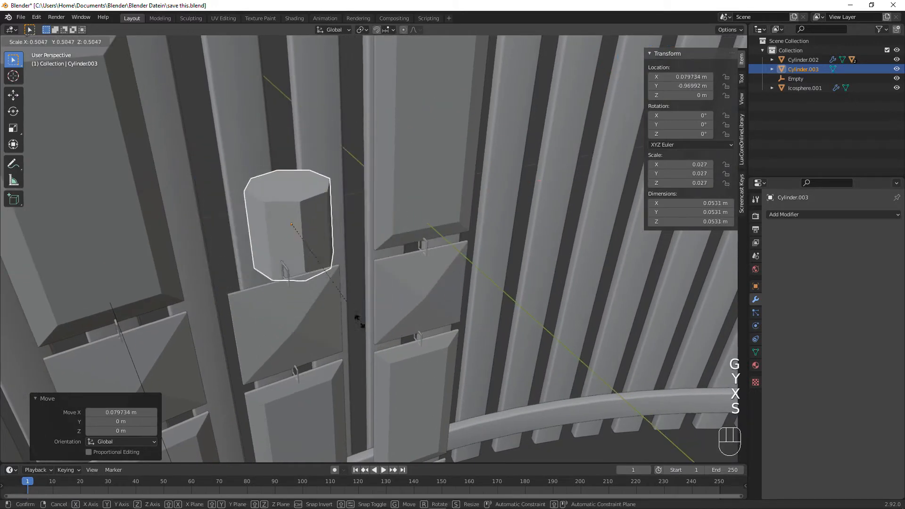
click(347, 311)
Step: Scale the cylinder down to about 0.025 m and shift it along Y to about -0.933 m
key(g)
key(x)
key(y)
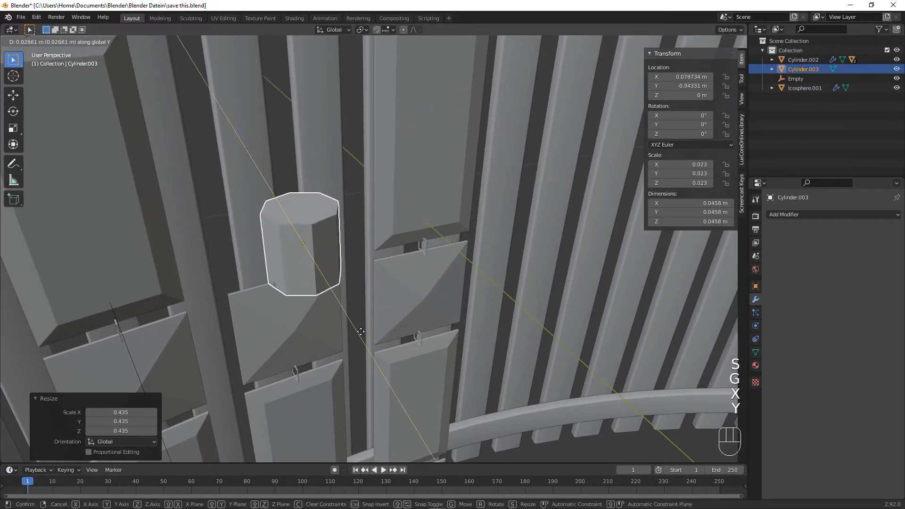
click(360, 331)
key(s)
click(358, 309)
key(g)
key(y)
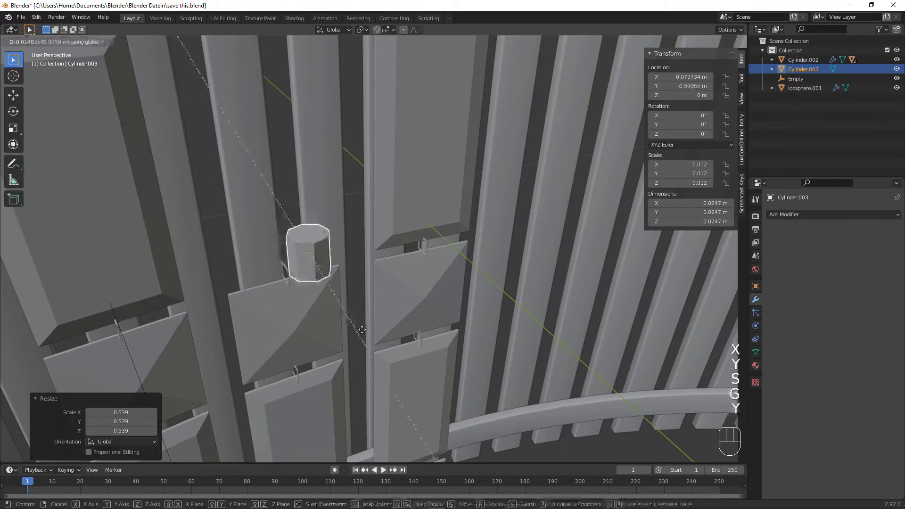
click(362, 330)
Step: Move the cylinder along X to about 0.089 m and scale it down to about 0.016 m
middle_drag(361, 328, 421, 331)
shift+middle_drag(224, 330, 472, 180)
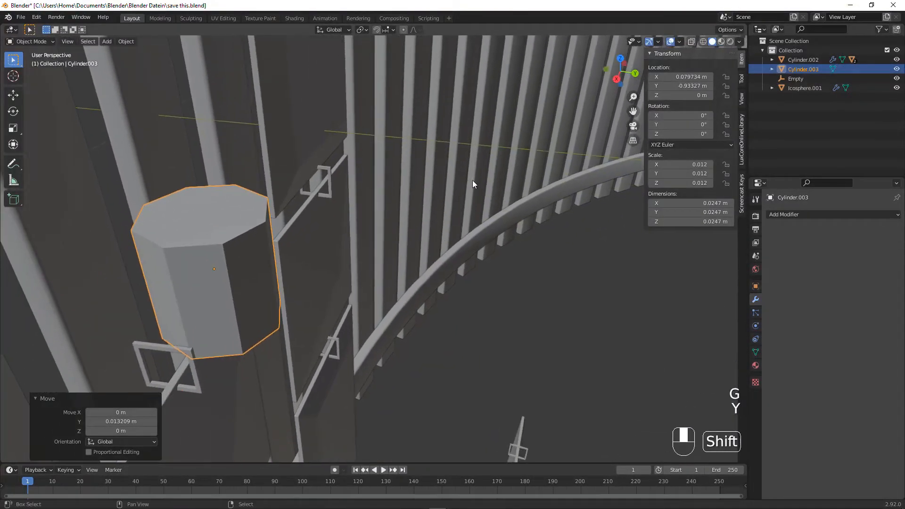
key(g)
key(x)
click(509, 285)
key(s)
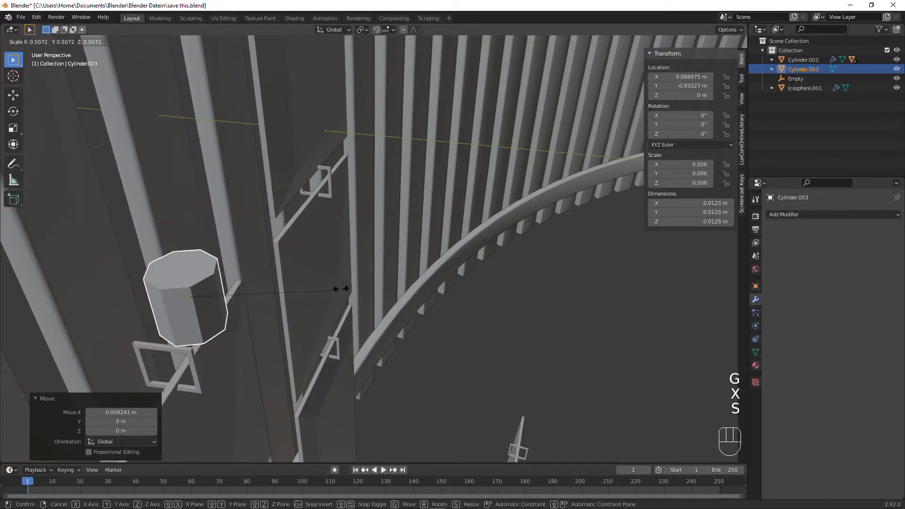
click(389, 286)
Step: Align the cylinder over the chain's top ring at about X 0.093 m, Y -0.942 m, Z -0.005 m
scroll(390, 286, up, 5)
shift+middle_drag(390, 286, 353, 339)
key(g)
key(y)
key(z)
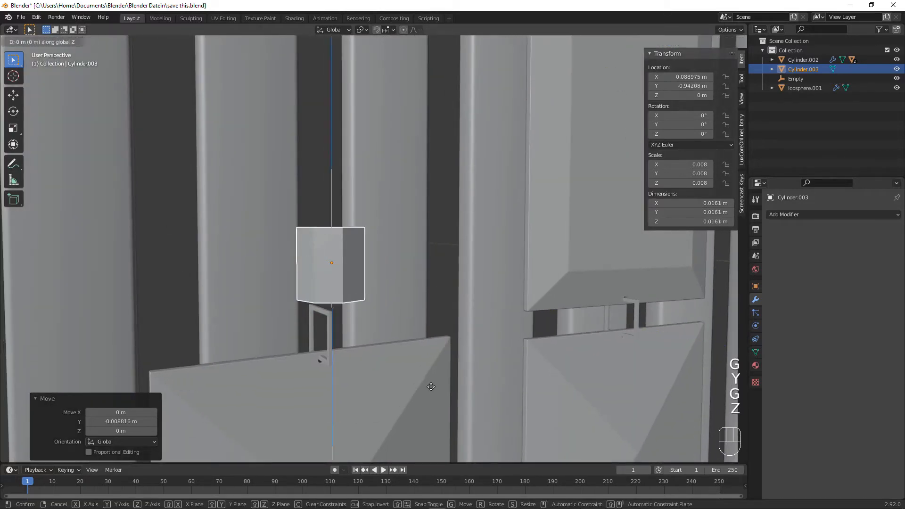
click(436, 401)
key(g)
key(x)
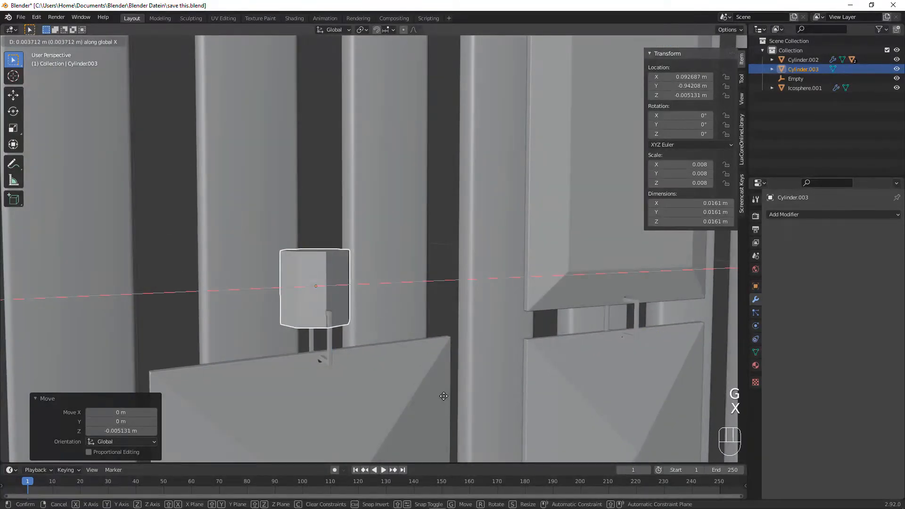
click(444, 396)
Step: Enter Edit Mode and add a horizontal loop cut around the cylinder, slid below its middle
mouse_move(389, 335)
middle_down()
mouse_move(405, 340)
mouse_move(379, 338)
middle_up()
key(Tab)
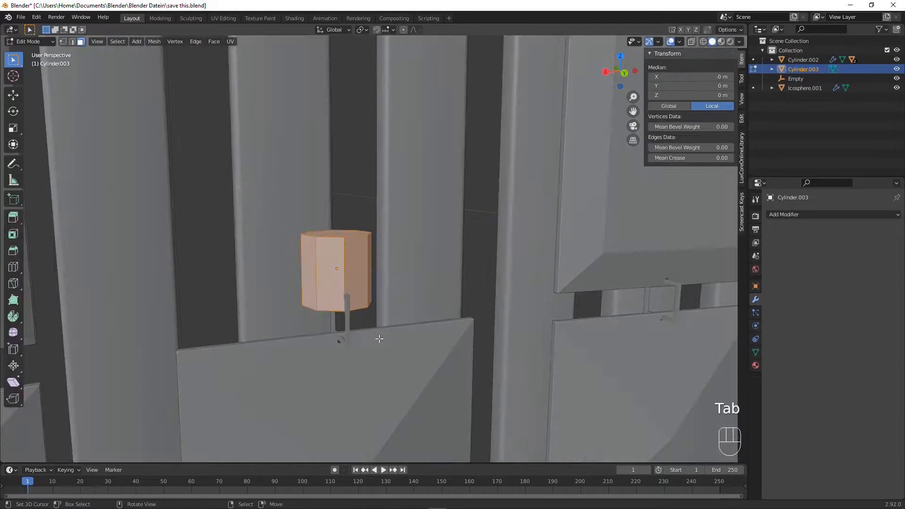
middle_drag(364, 298, 367, 295)
key(ctrl+r)
click(367, 296)
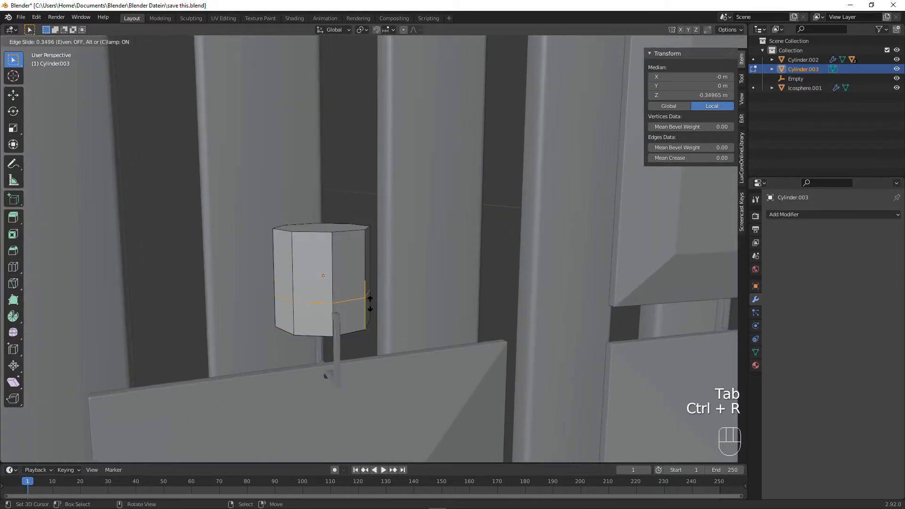
click(371, 303)
Step: Taper the cylinder by scaling its top edge loop inward, and lower that loop to about local Z 0.051 m
alt+click(341, 237)
key(s)
click(398, 242)
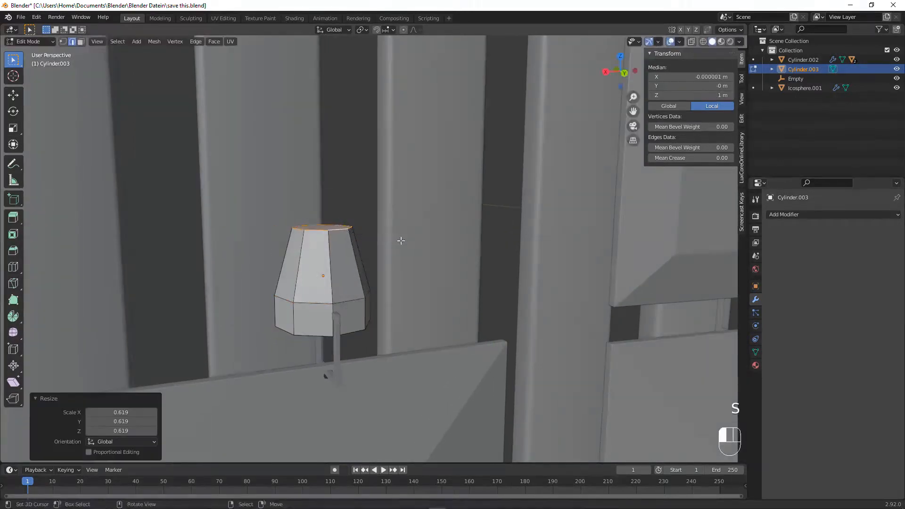
key(g)
key(z)
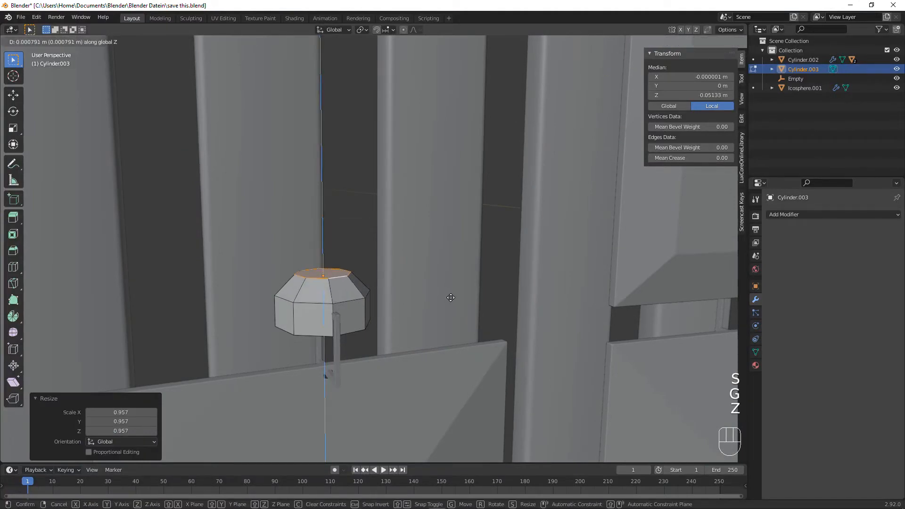
click(450, 297)
Step: Extrude the tapered top upward about 0.266 m into the upper frame band and delete the end face
scroll(404, 278, down, 8)
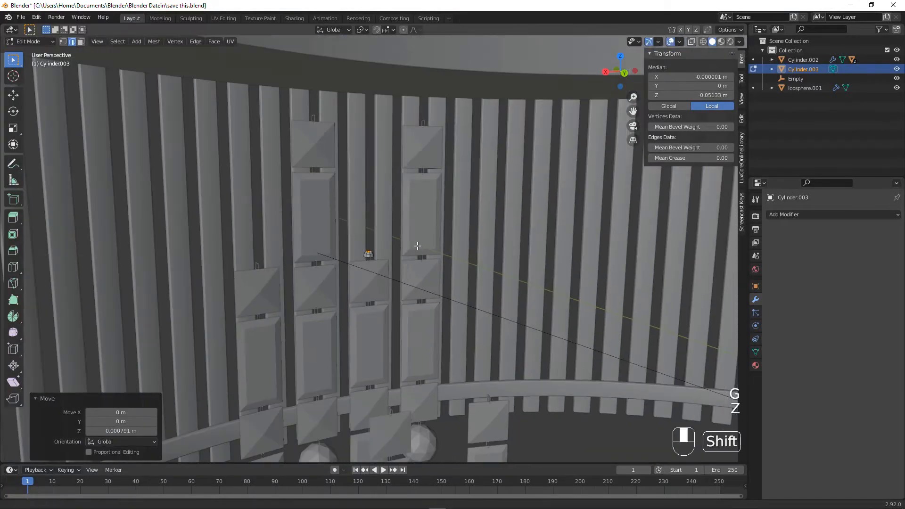
shift+middle_drag(418, 249, 447, 377)
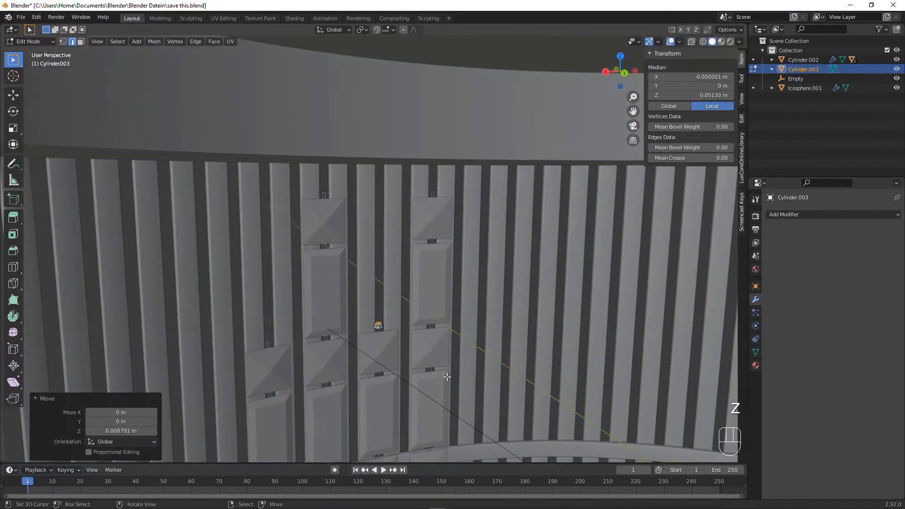
scroll(447, 377, down, 2)
key(e)
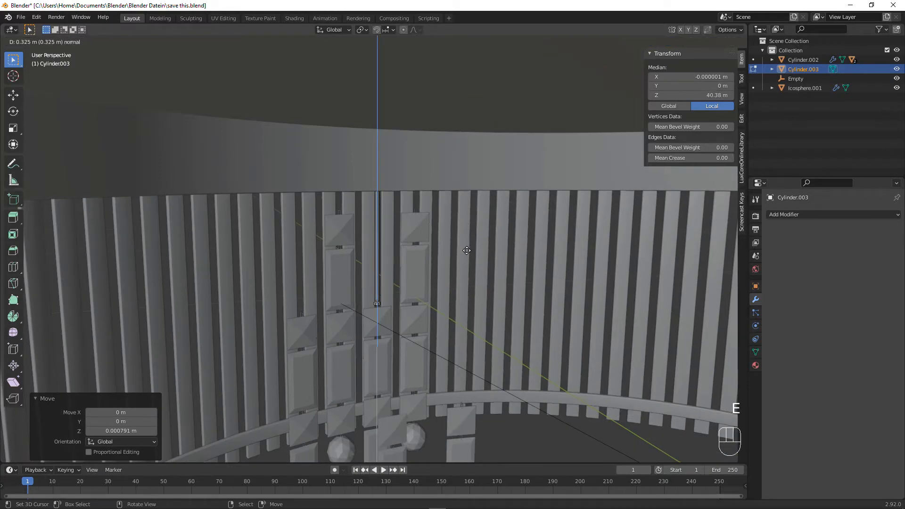
right_click(458, 277)
key(x)
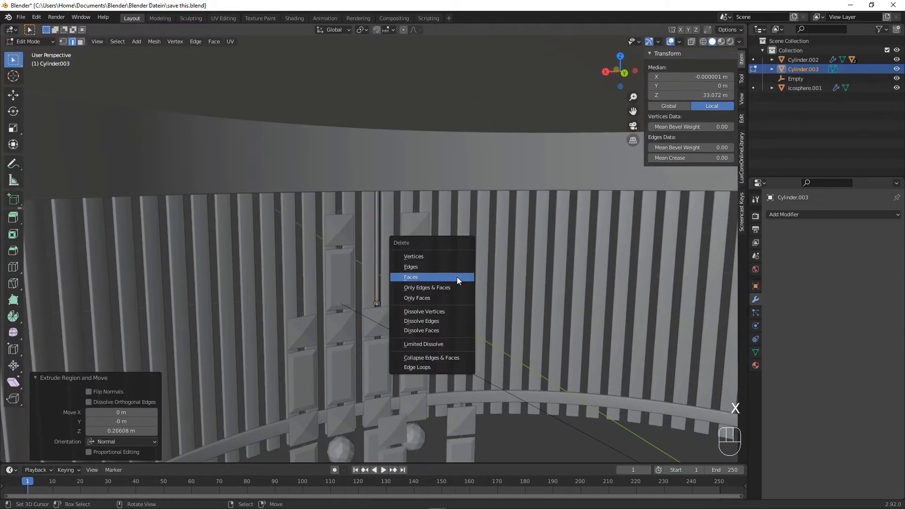
click(456, 276)
Step: Return to Object Mode, shade the hanging rod smooth, and save the file
scroll(457, 276, up, 4)
key(Tab)
scroll(426, 363, up, 4)
shift+middle_drag(431, 395, 405, 202)
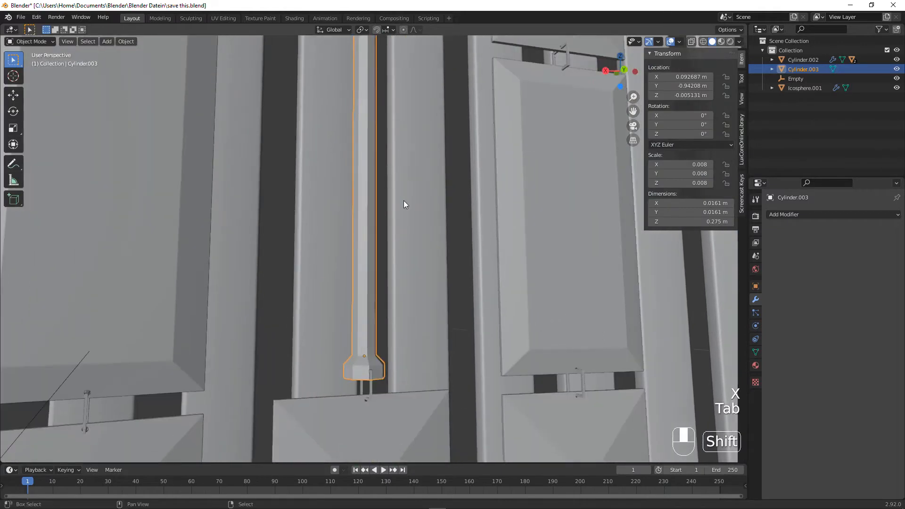
key(w)
click(404, 200)
key(ctrl+s)
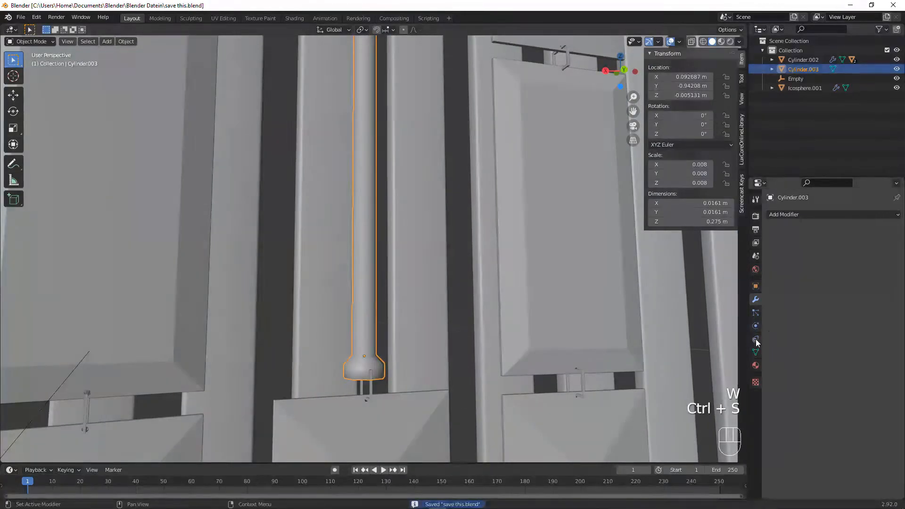
Step: Enable Auto Smooth in the normals settings of the hanging rod's mesh
click(756, 352)
click(822, 389)
scroll(537, 401, up, 1)
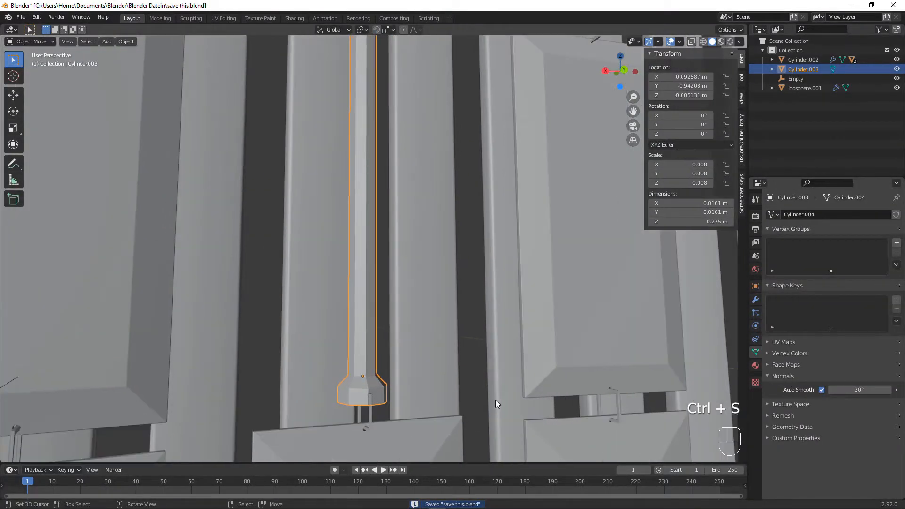
shift+middle_drag(499, 384, 390, 326)
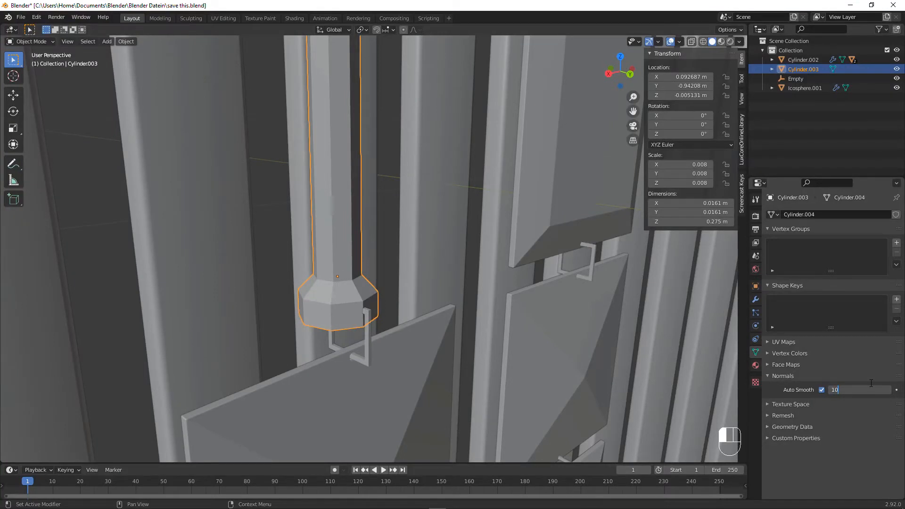
Step: Try Auto Smooth angles of 100°, 40°, 44° and 42° on the hanging rod
text(0)
key(Return)
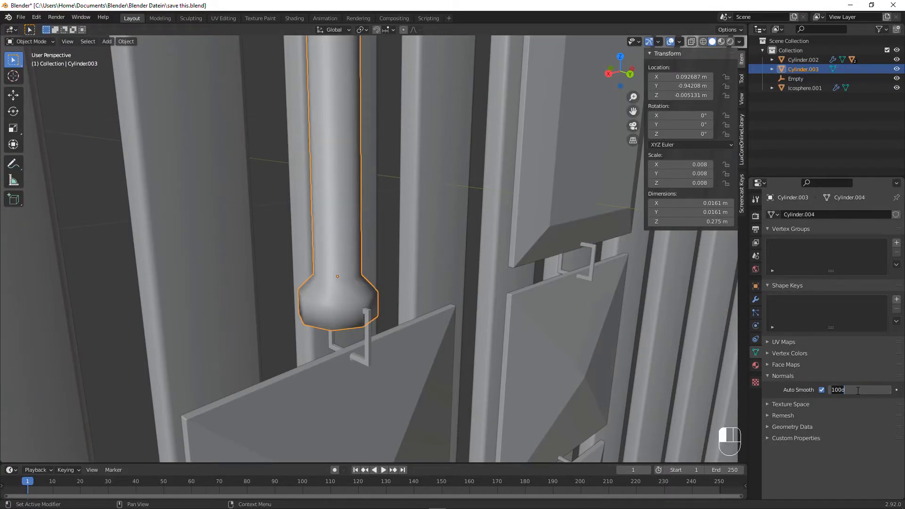
key(Return)
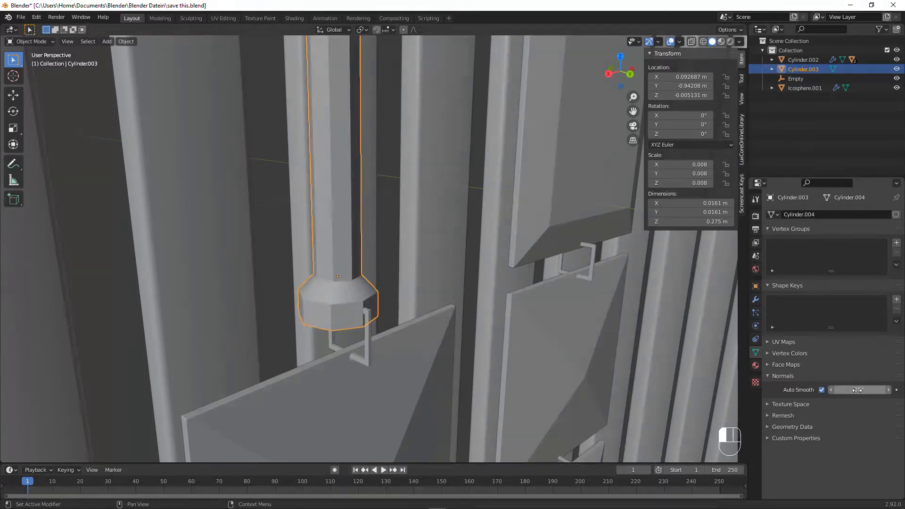
middle_drag(330, 338, 345, 338)
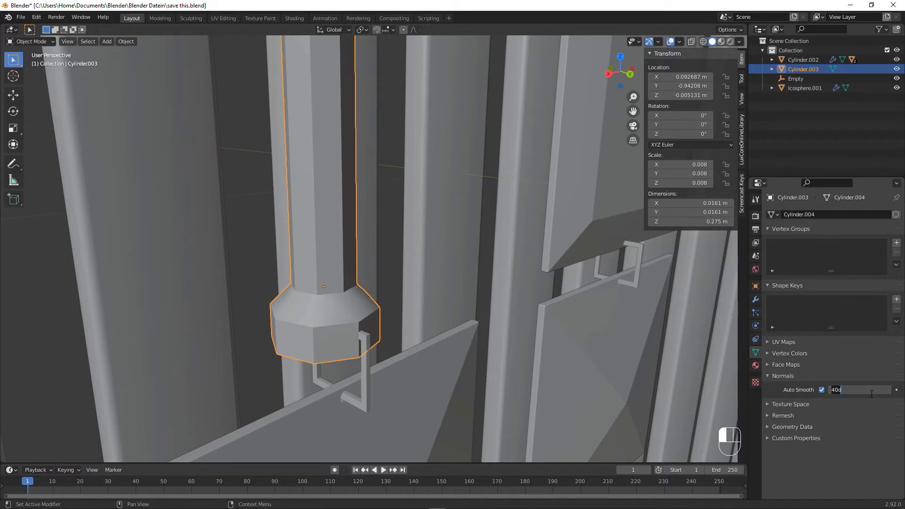
key(Return)
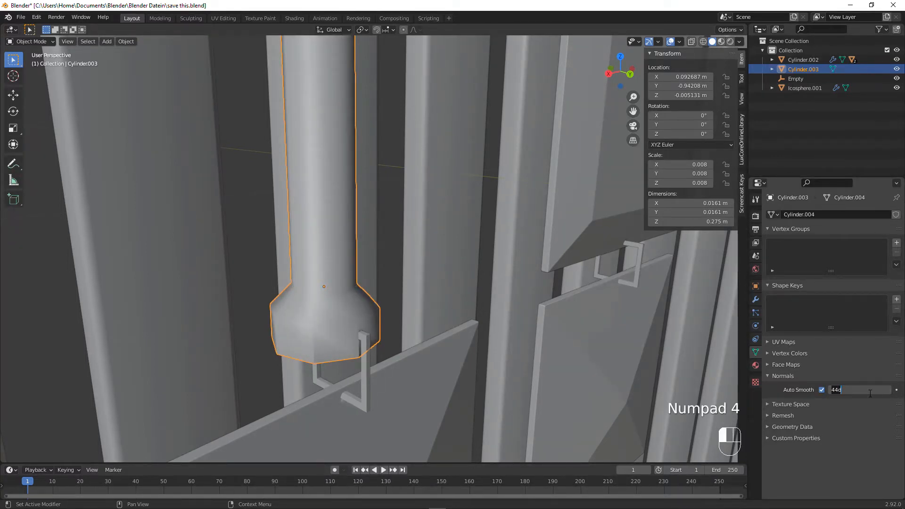
key(Return)
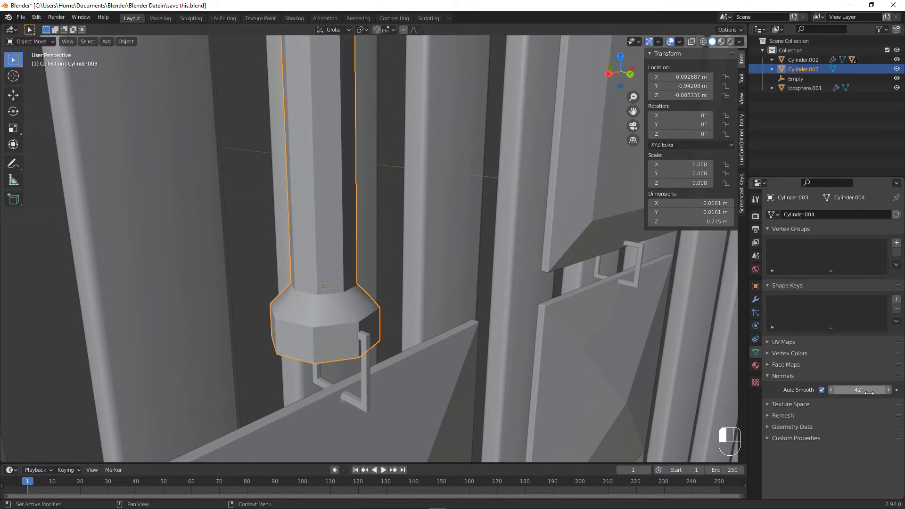
Step: Raise the edge loop where the rod's shaft meets its flared base slightly along Z, then return to Object Mode
middle_drag(330, 340, 360, 332)
key(Tab)
alt+click(334, 310)
key(g)
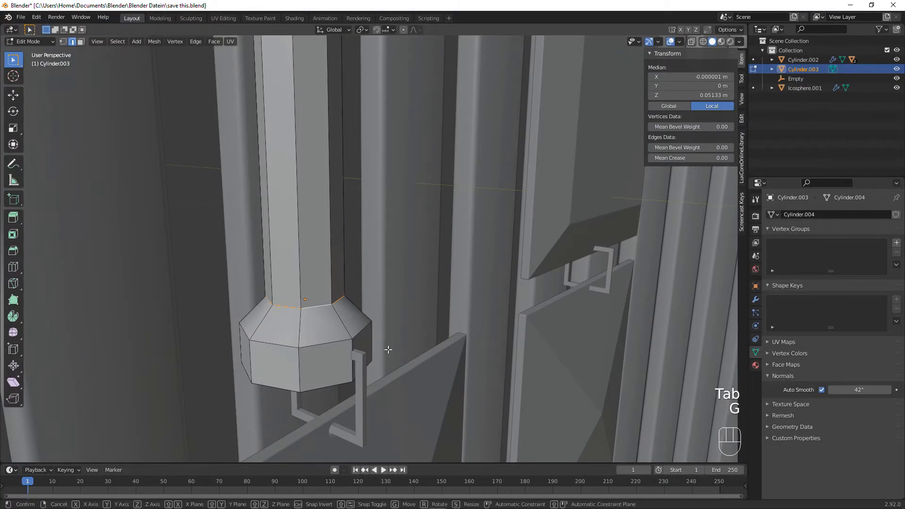
key(z)
click(393, 347)
key(Tab)
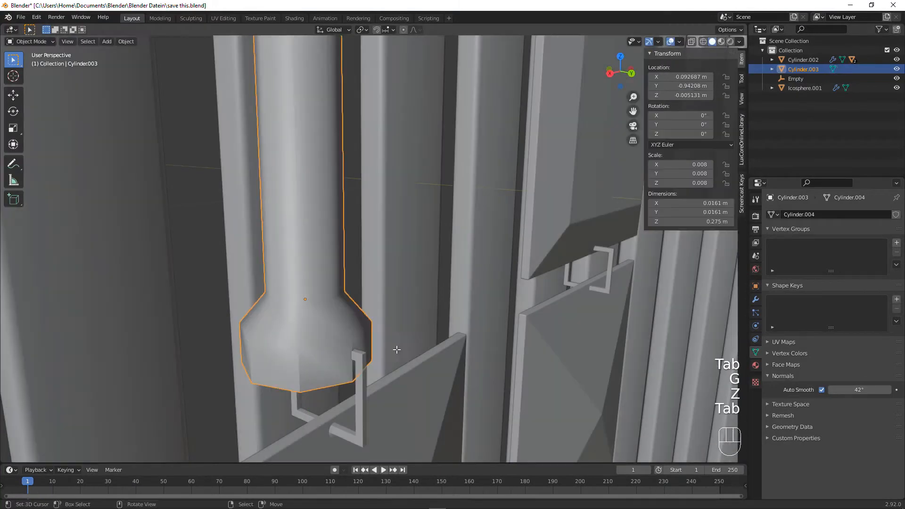
Step: Set the hanging rod's Auto Smooth angle to 46°
click(866, 393)
text(45)
key(Return)
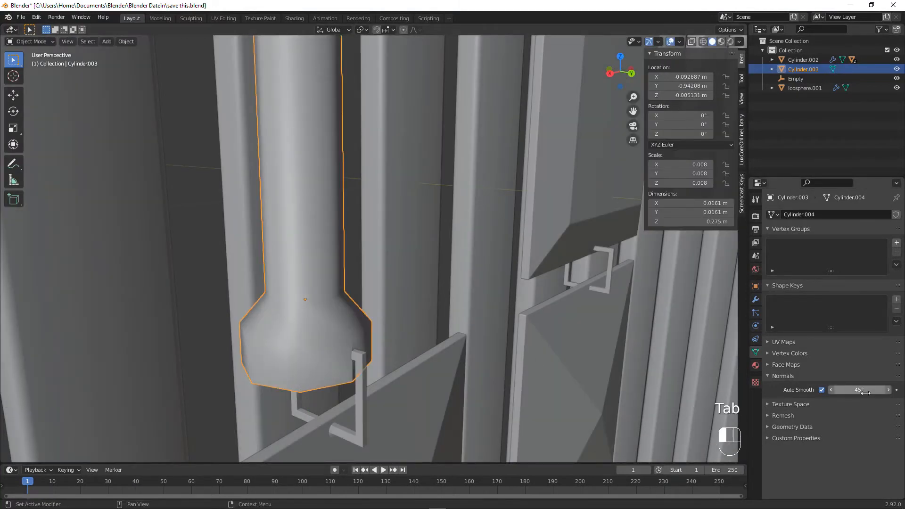
text(d)
key(Return)
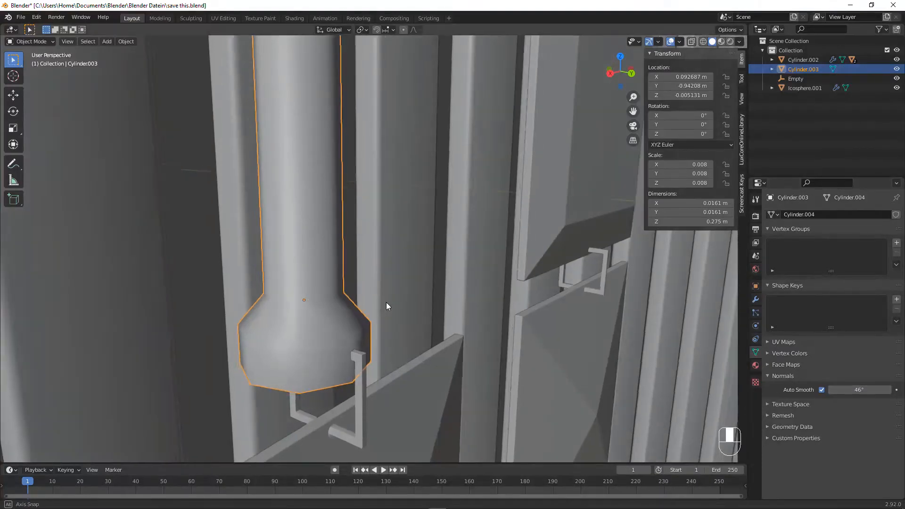
Step: Lower the rod's neck edge loop slightly along Z in Edit Mode, return to Object Mode, and save the file
middle_drag(386, 301, 394, 298)
key(Tab)
key(g)
key(z)
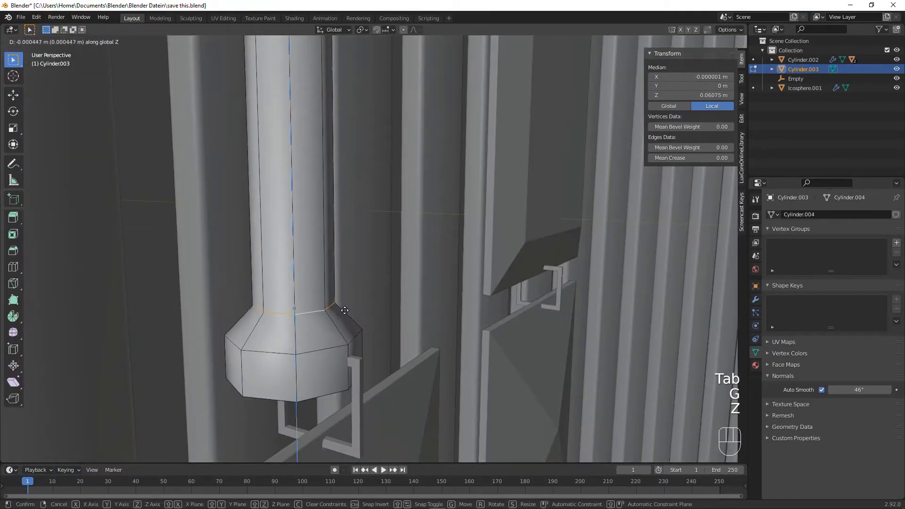
click(346, 320)
key(Tab)
middle_drag(338, 318, 526, 414)
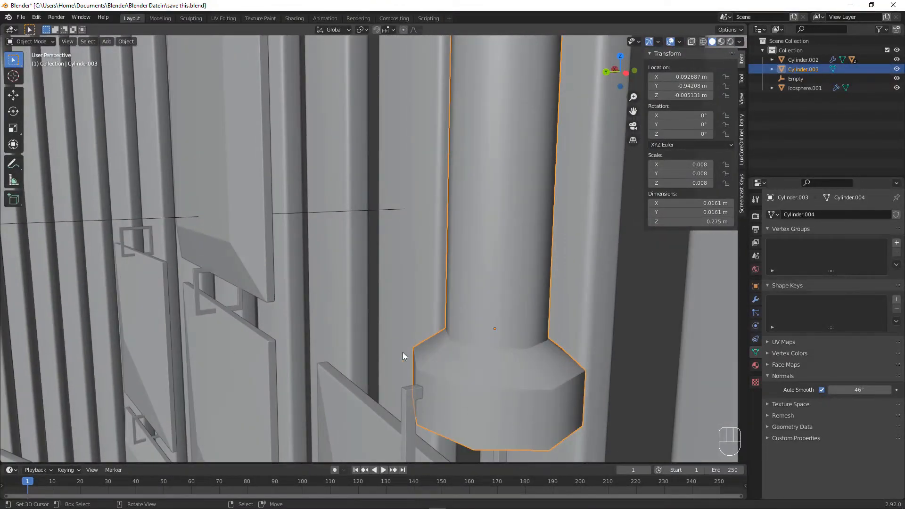
scroll(424, 328, down, 2)
middle_drag(416, 324, 423, 292)
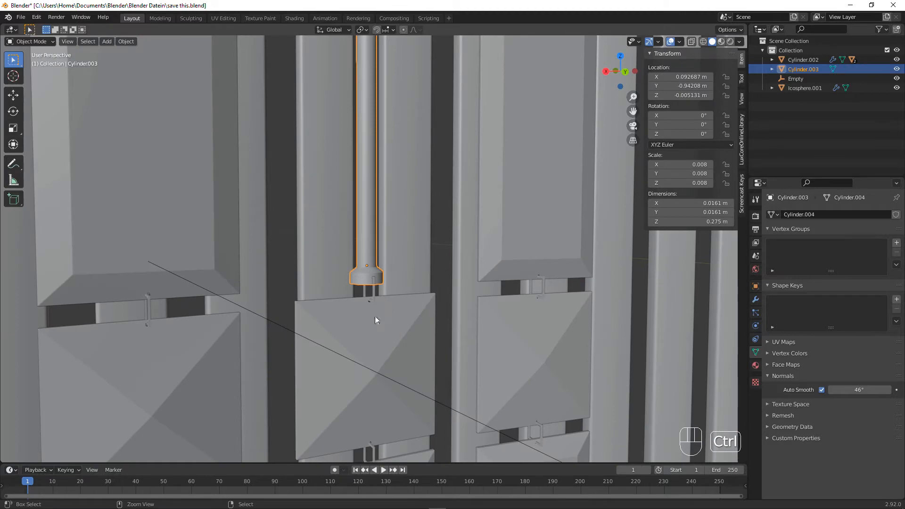
scroll(375, 303, down, 5)
middle_drag(384, 286, 422, 219)
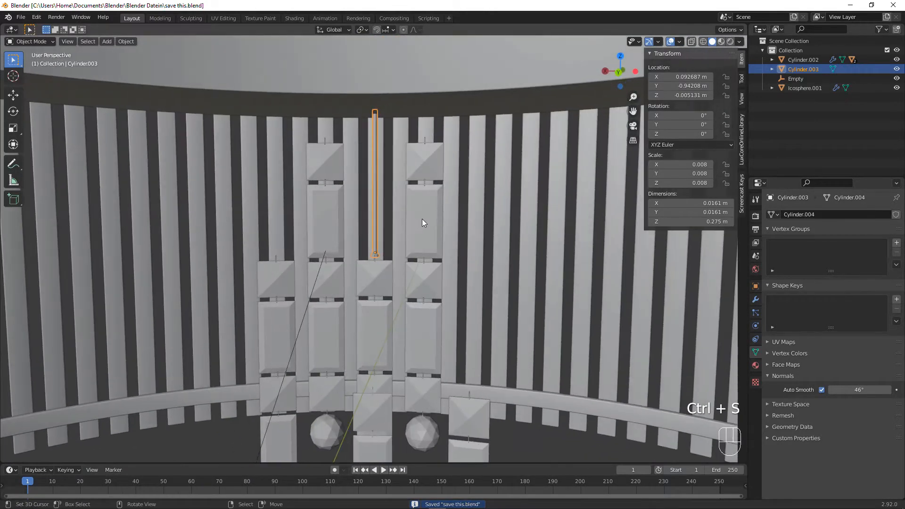
Step: Duplicate the hanging rod and move the copy about 0.094 m along X and 0.219 m up, above the neighbouring taller chain
key(shift+d)
right_click(440, 182)
key(g)
key(x)
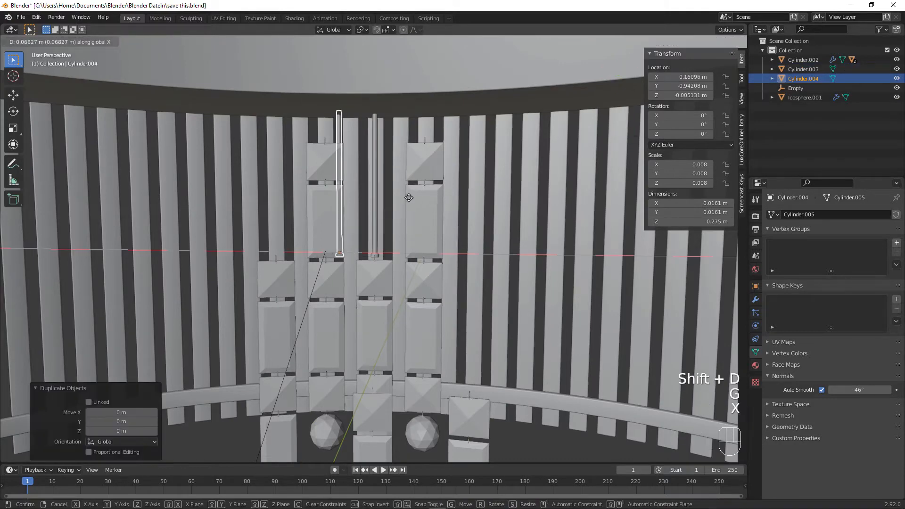
click(398, 198)
key(g)
key(u)
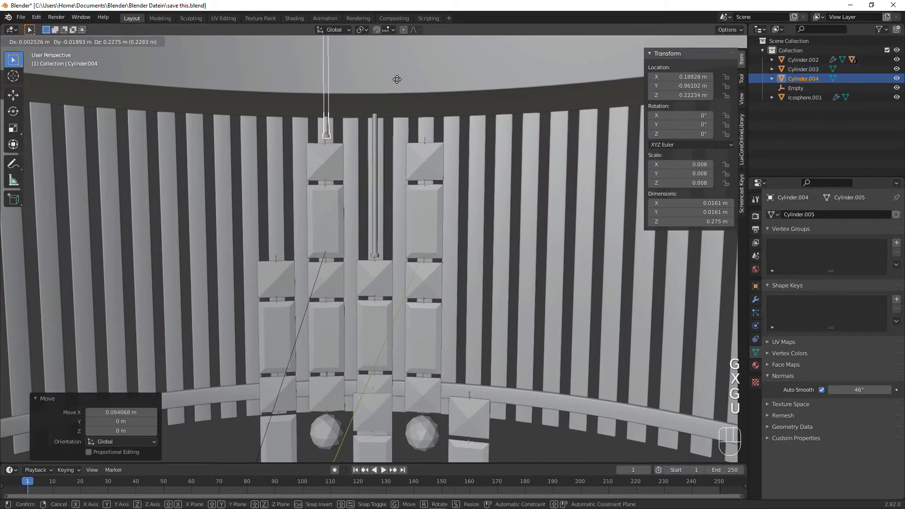
key(z)
click(322, 94)
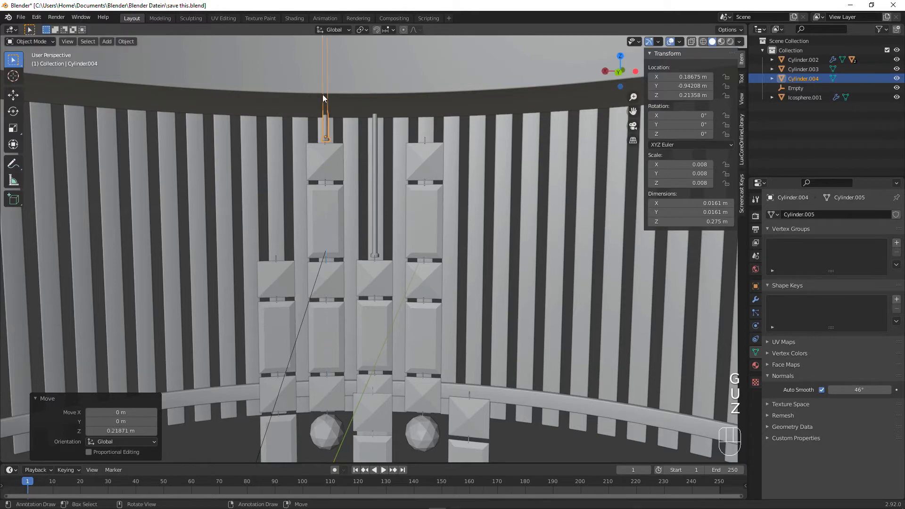
Step: Move the copied rod about 0.0167 m along Y toward the taller chain's top link
scroll(434, 98, up, 5)
middle_drag(429, 96, 409, 204)
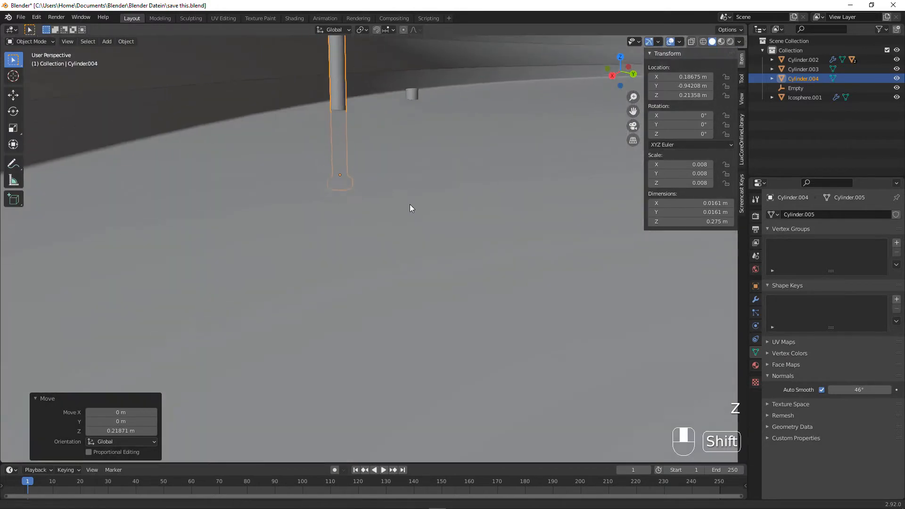
scroll(398, 185, up, 4)
scroll(406, 198, down, 2)
key(g)
key(x)
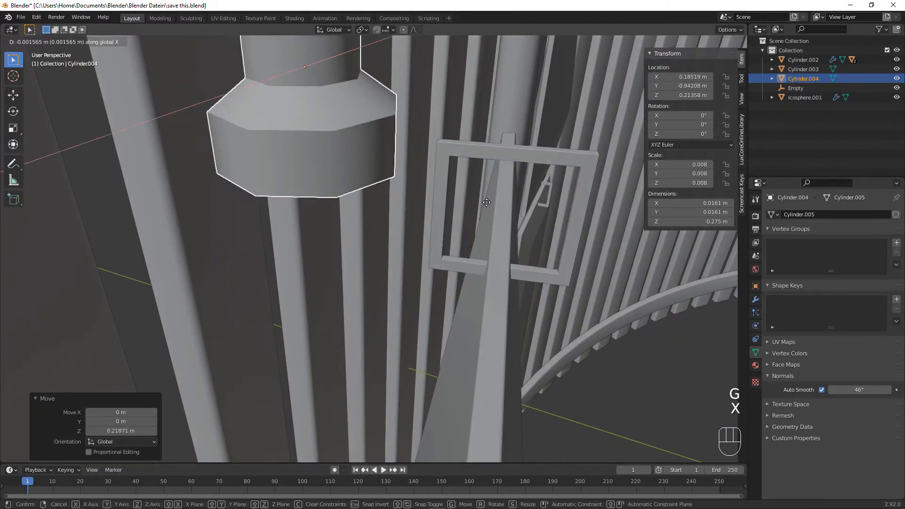
key(y)
click(656, 210)
middle_drag(657, 211, 523, 216)
shift+middle_drag(13, 213, 278, 206)
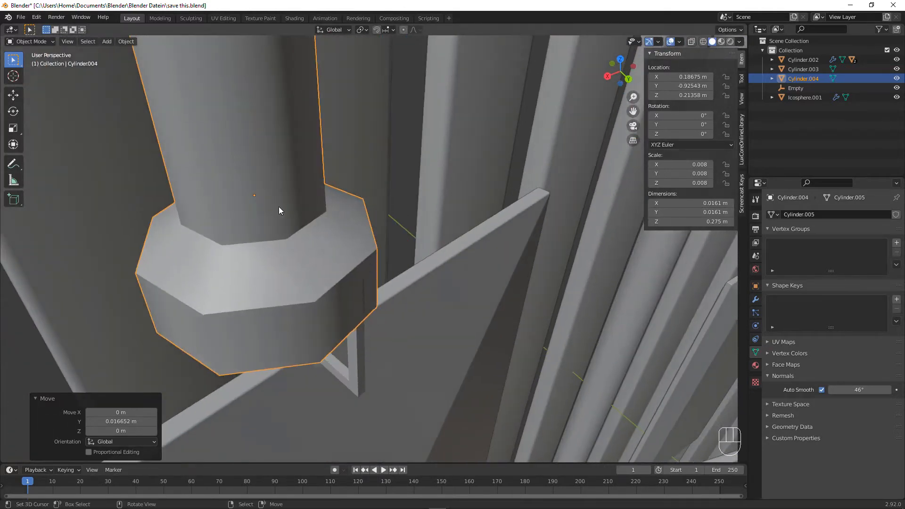
Step: Adjust the copied rod over the link to about X 0.183 m and Y -0.928 m
key(g)
key(x)
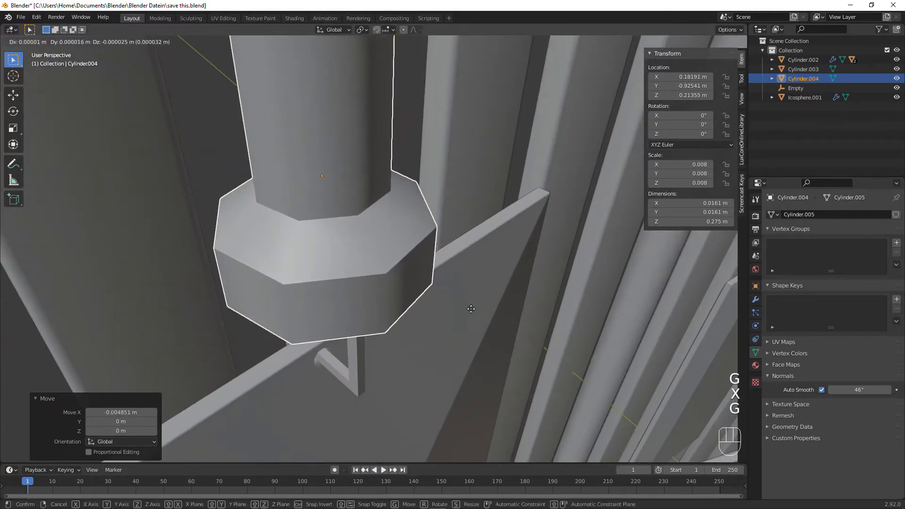
key(y)
click(444, 305)
key(g)
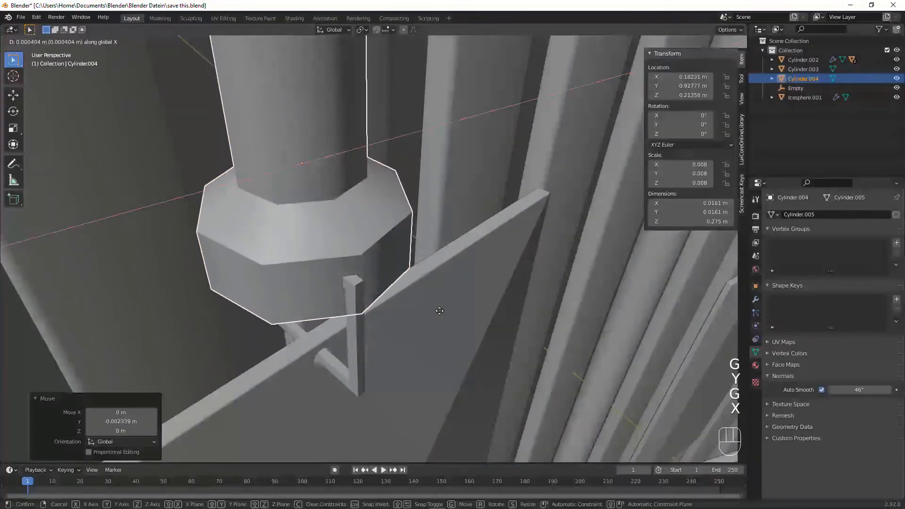
key(x)
click(439, 324)
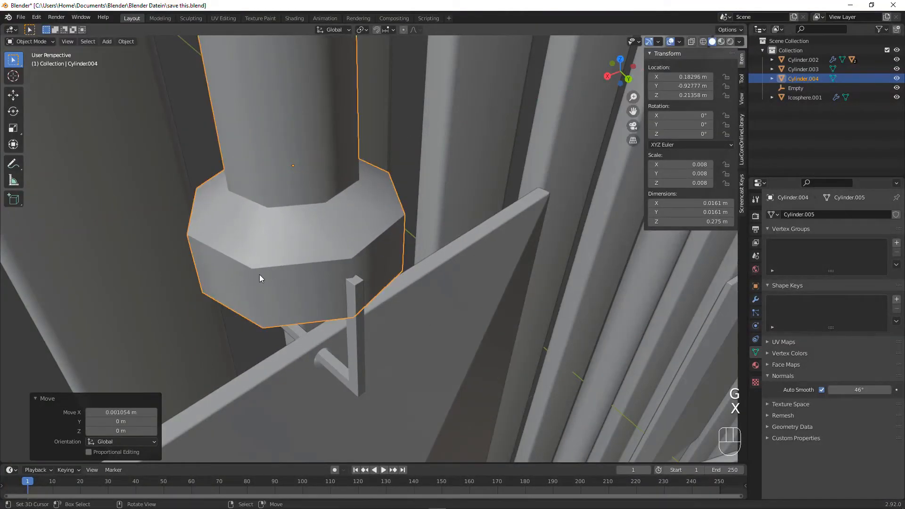
Step: Nudge the copied rod along Y in small moves until its base sits centred over the chain's top link
middle_drag(259, 274, 352, 270)
scroll(358, 274, up, 2)
key(g)
key(y)
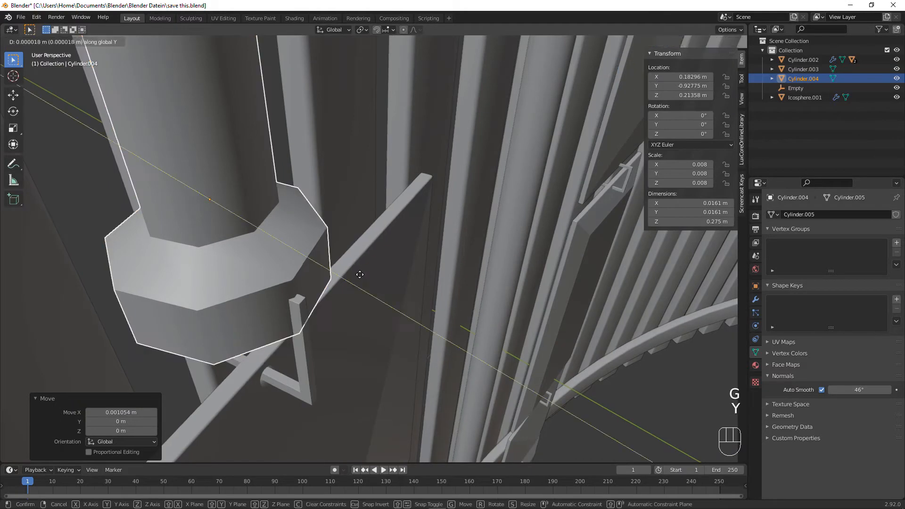
click(369, 278)
key(g)
key(y)
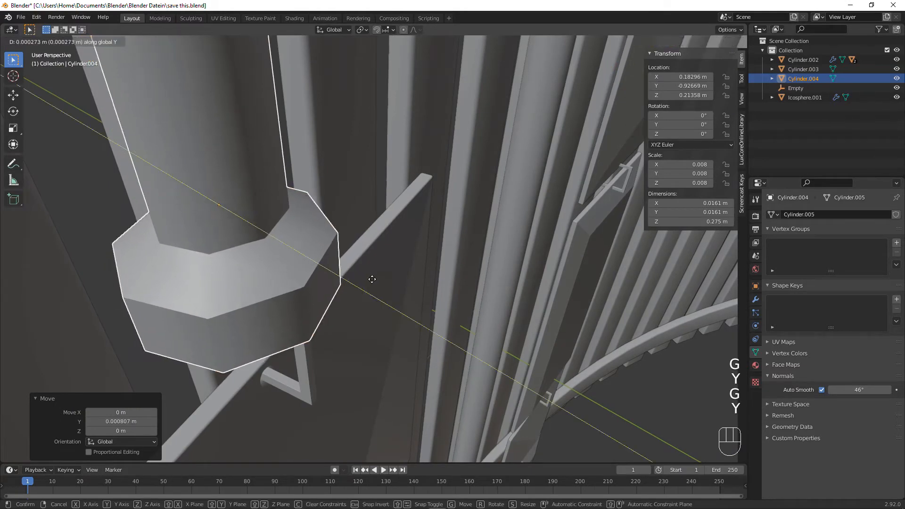
click(370, 276)
middle_drag(369, 275, 394, 280)
shift+middle_drag(394, 280, 352, 141)
key(g)
key(y)
click(402, 282)
Step: Shorten the copied rod in Edit Mode by lowering its upper end about 0.206 m along Z into the frame band
key(Tab)
middle_drag(359, 194, 377, 236)
key(g)
key(z)
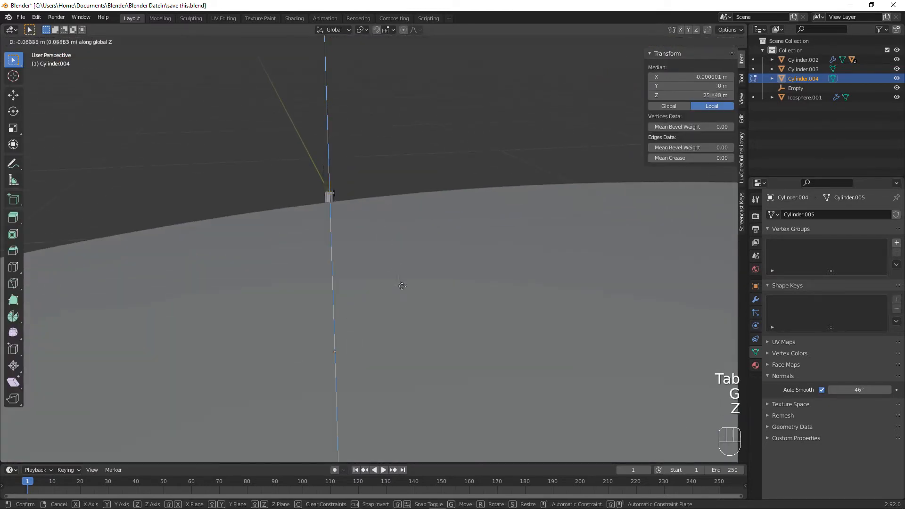
click(243, 319)
middle_drag(243, 319, 297, 392)
key(g)
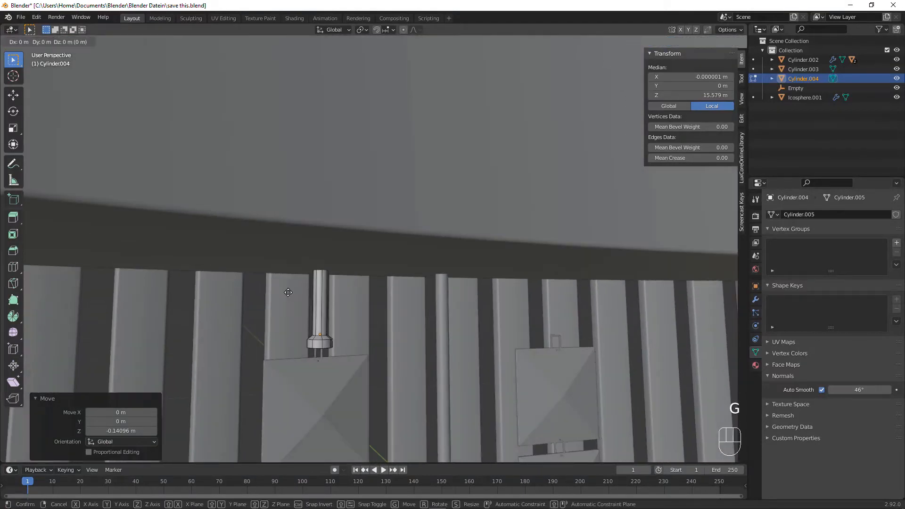
key(z)
click(340, 398)
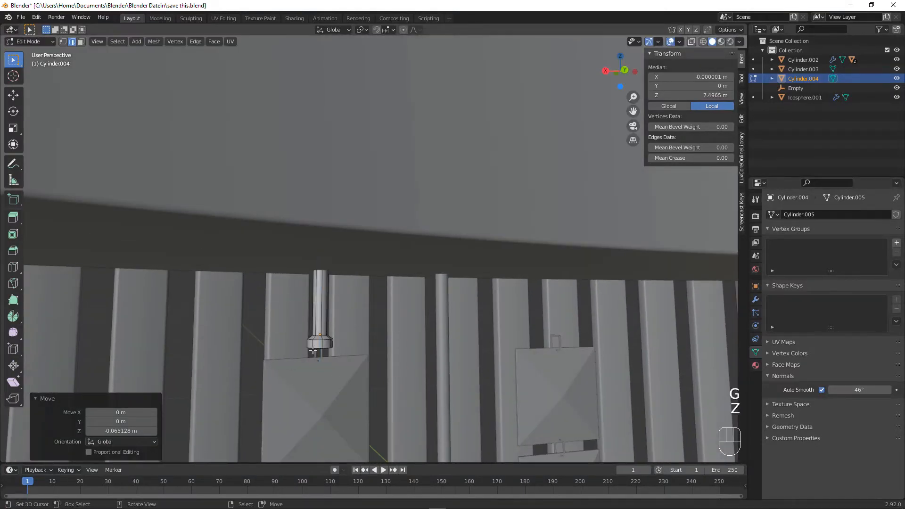
key(Tab)
Step: Join the short copied rod and the original long rod into one object, keeping the long rod active
scroll(384, 378, down, 6)
shift+middle_drag(384, 378, 329, 352)
scroll(308, 327, up, 5)
shift+click(295, 316)
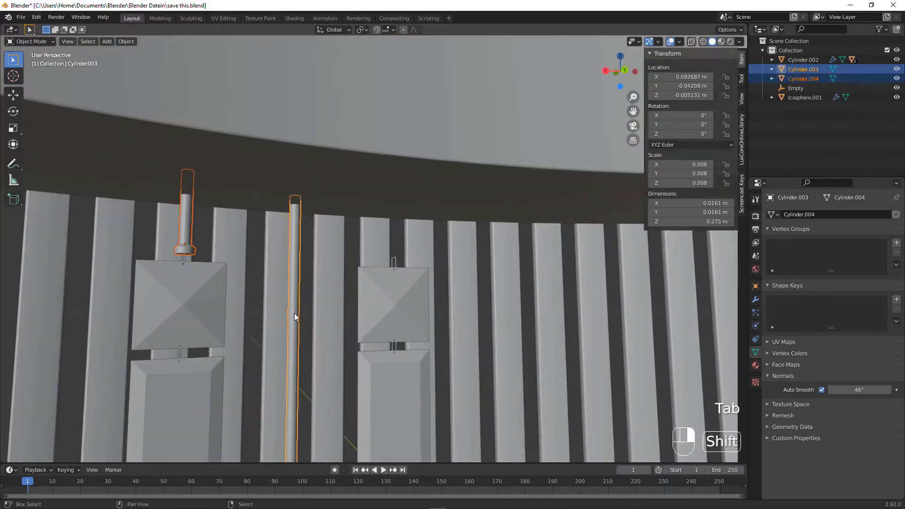
key(ctrl+j)
scroll(294, 313, down, 5)
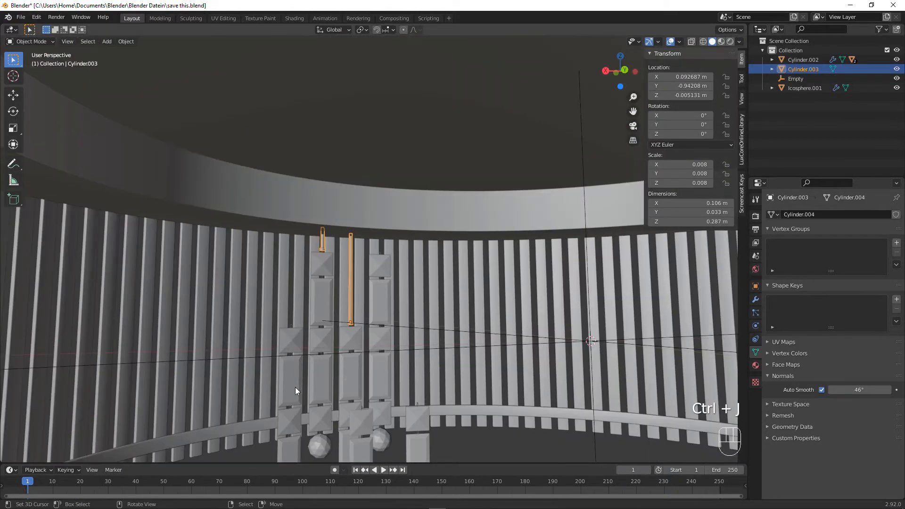
Step: Set the joined rods' origin to the 3D cursor at the centre of the round frame
middle_drag(296, 387, 279, 326)
scroll(286, 325, up, 8)
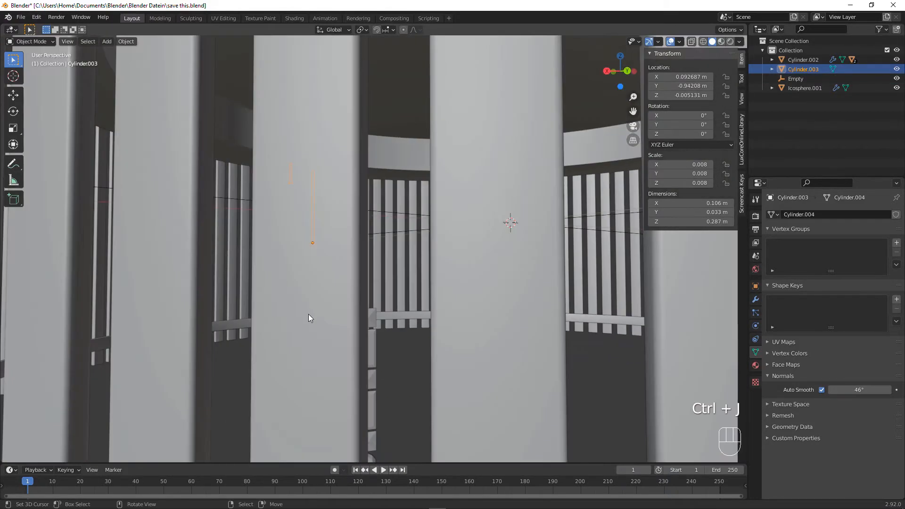
scroll(303, 321, down, 5)
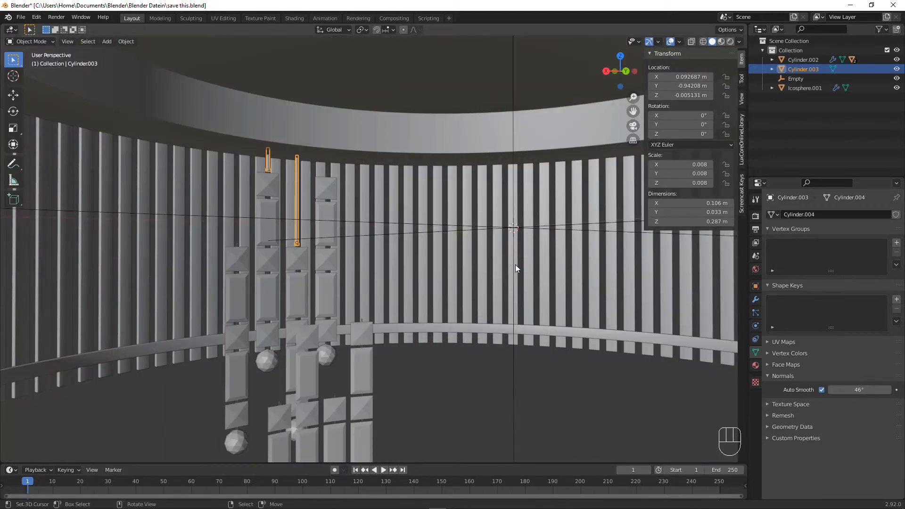
key(F3)
key(Return)
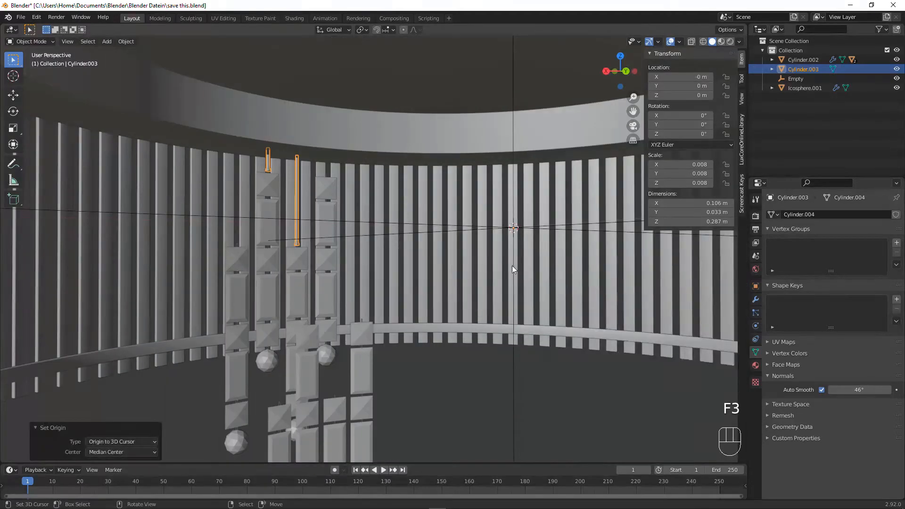
middle_drag(512, 265, 316, 212)
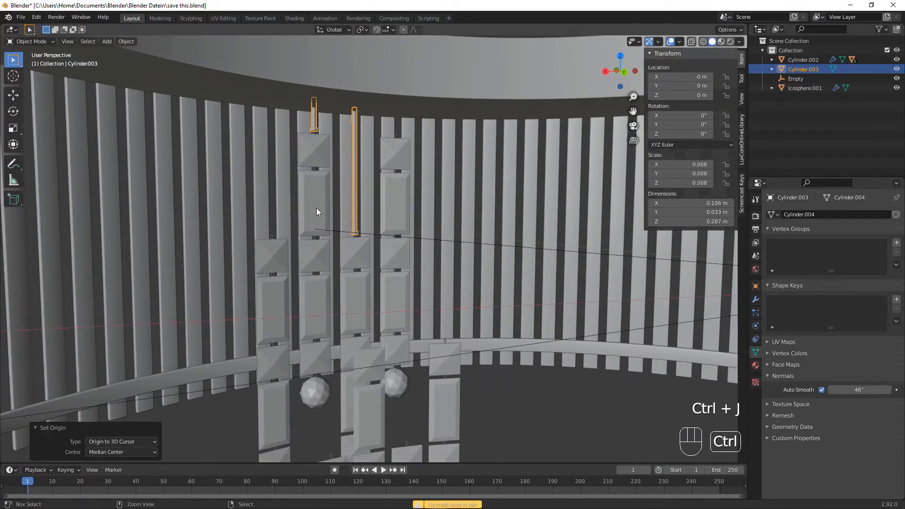
Step: Join the hanging rods into the arrayed crystal chain object, keeping the chain object and its modifiers active
shift+click(316, 209)
key(ctrl+j)
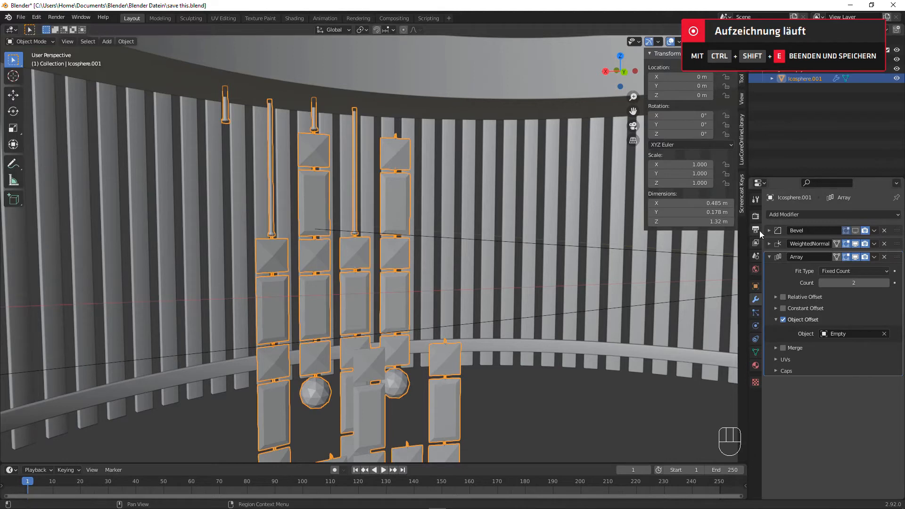
click(352, 121)
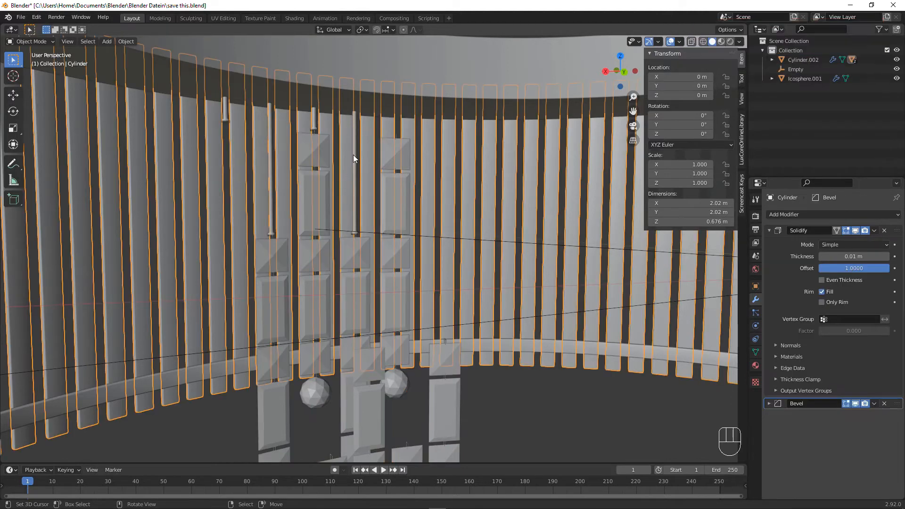
click(352, 155)
click(337, 170)
click(325, 168)
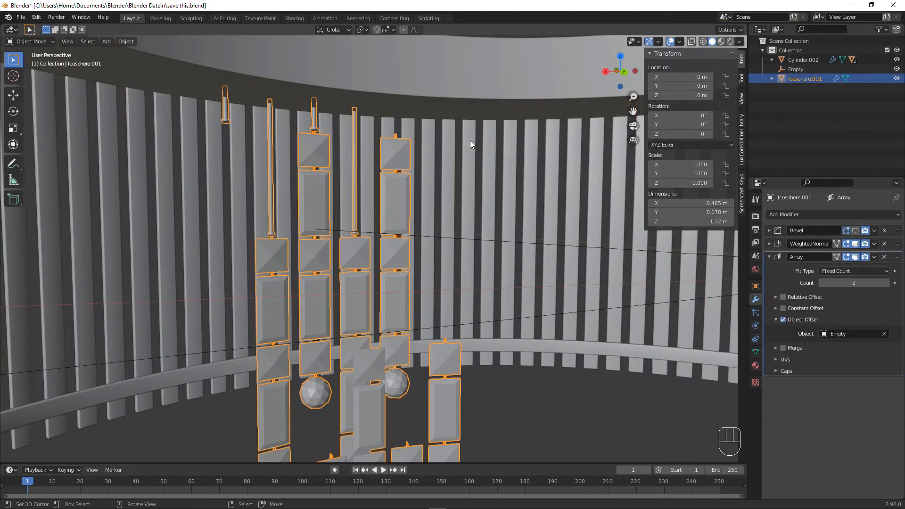
Step: Set the chain object's Array modifier count to 32 so the chains and rods fill the whole ring
middle_drag(454, 150, 391, 151)
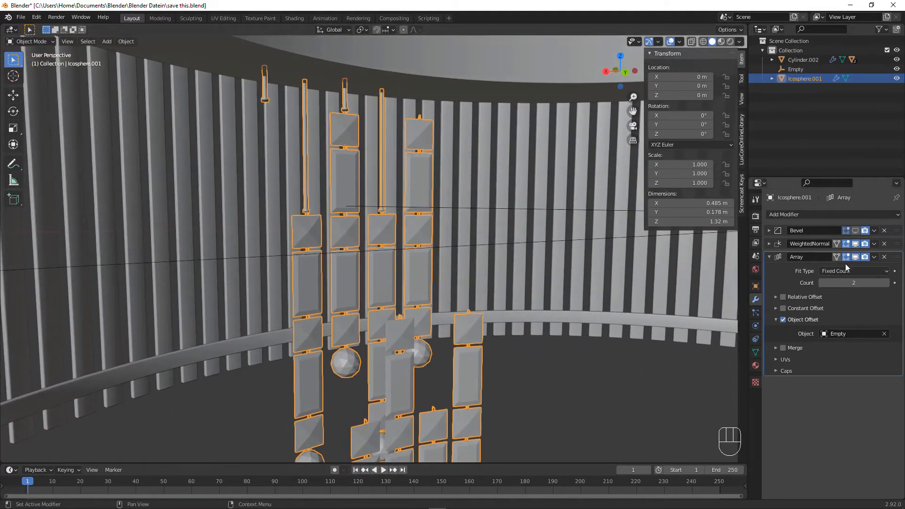
middle_drag(583, 238, 561, 235)
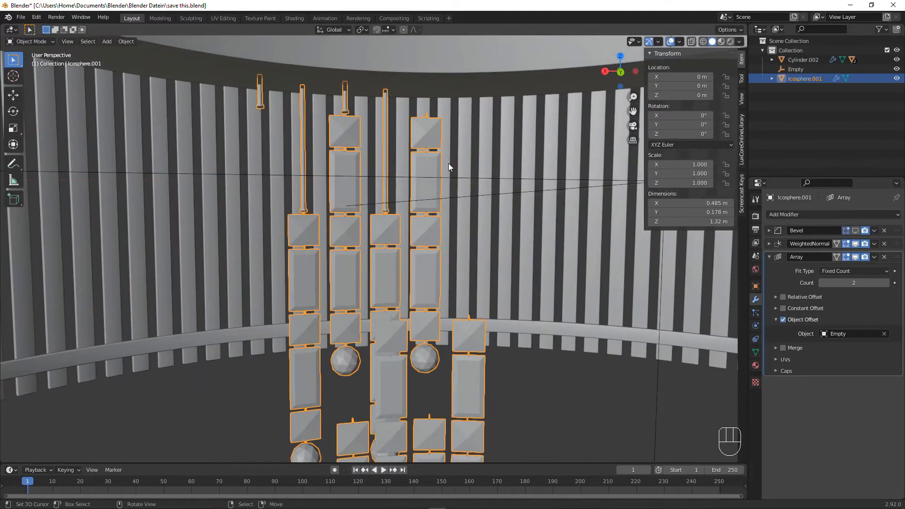
mouse_move(414, 166)
middle_down()
mouse_move(467, 165)
mouse_move(423, 169)
middle_up()
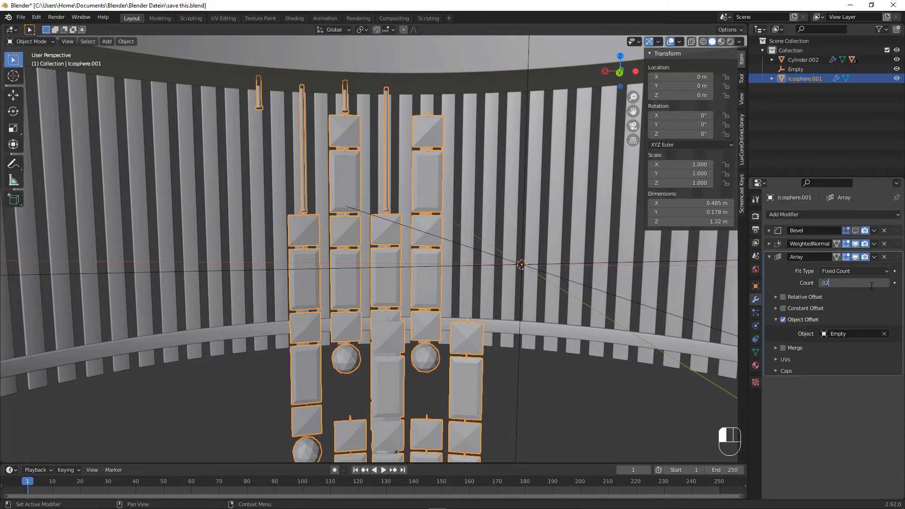
key(Return)
Step: Inspect how the rods and chains sit around the full ring inside the frame, and save the file
middle_drag(498, 191, 500, 114)
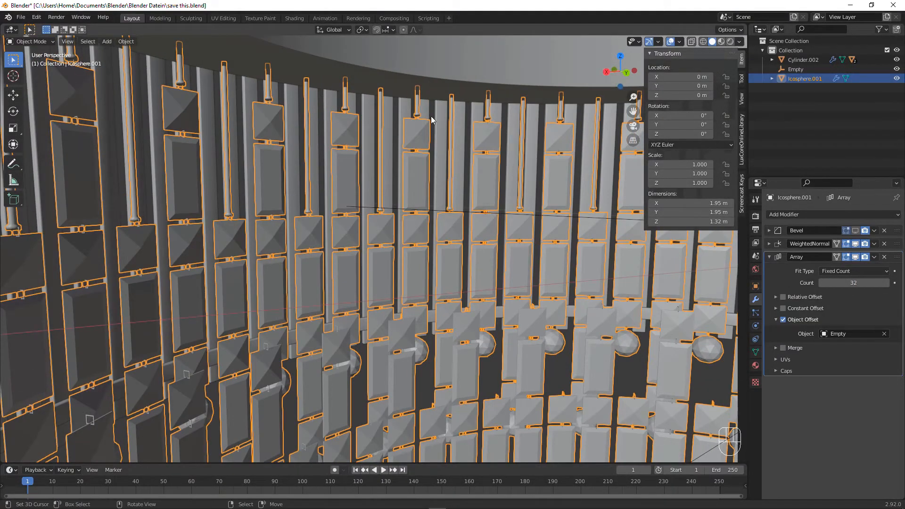
middle_drag(431, 116, 399, 126)
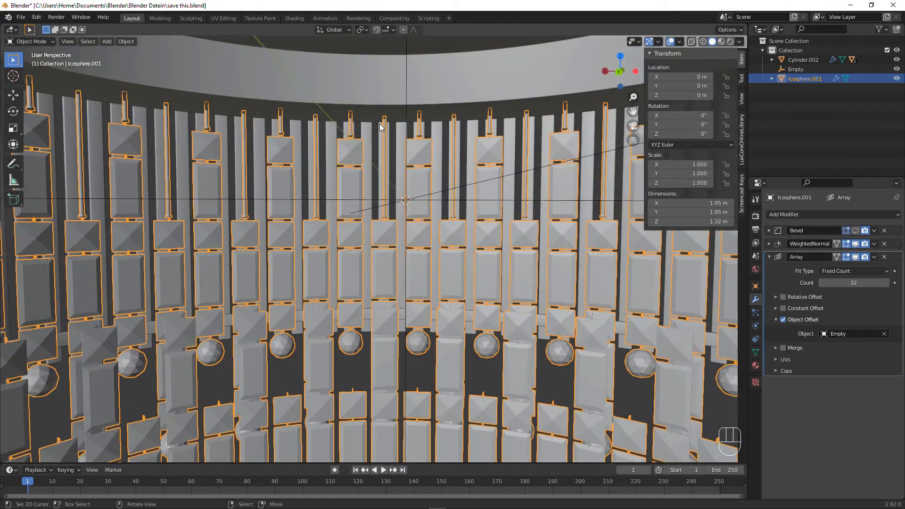
middle_drag(364, 137, 398, 161)
scroll(398, 161, up, 3)
shift+middle_drag(466, 174, 408, 199)
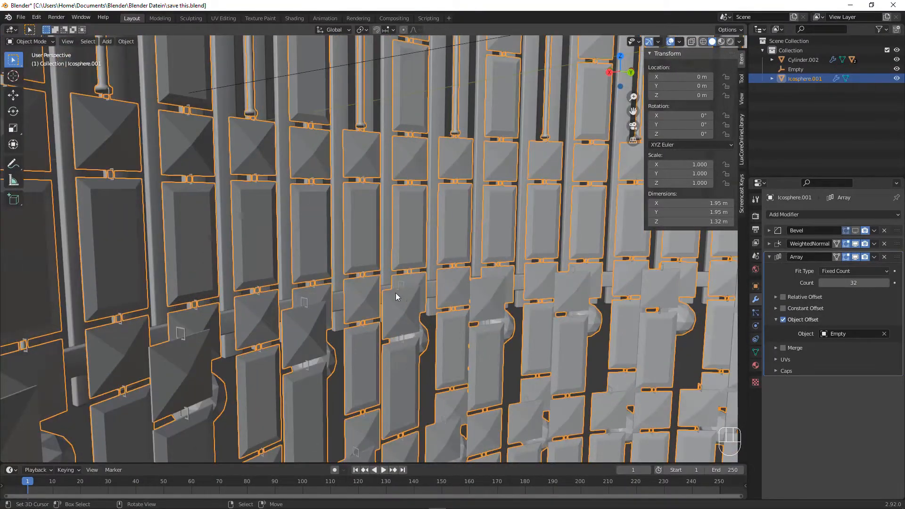
middle_drag(396, 283, 473, 247)
scroll(338, 265, down, 6)
middle_drag(338, 264, 338, 237)
key(ctrl+s)
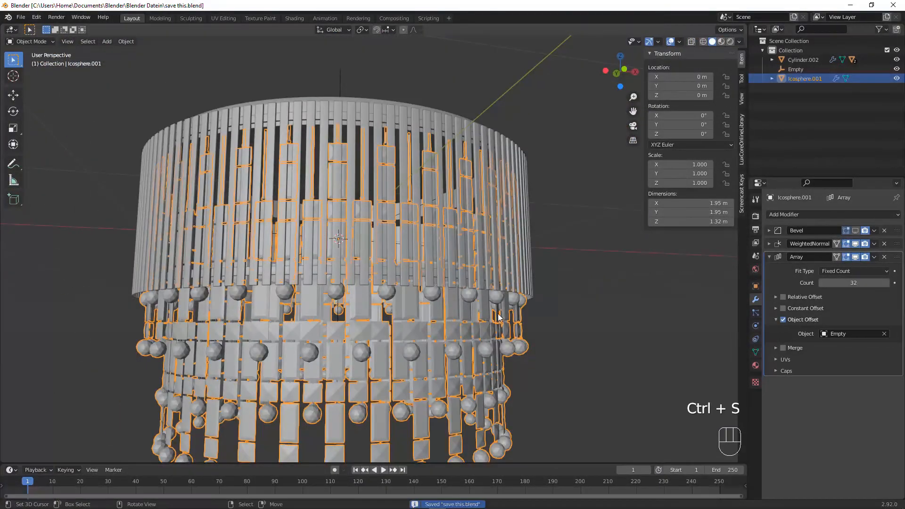
Step: Switch to the Shading workspace with the chandelier's crystal chains in close view
middle_drag(501, 318, 417, 254)
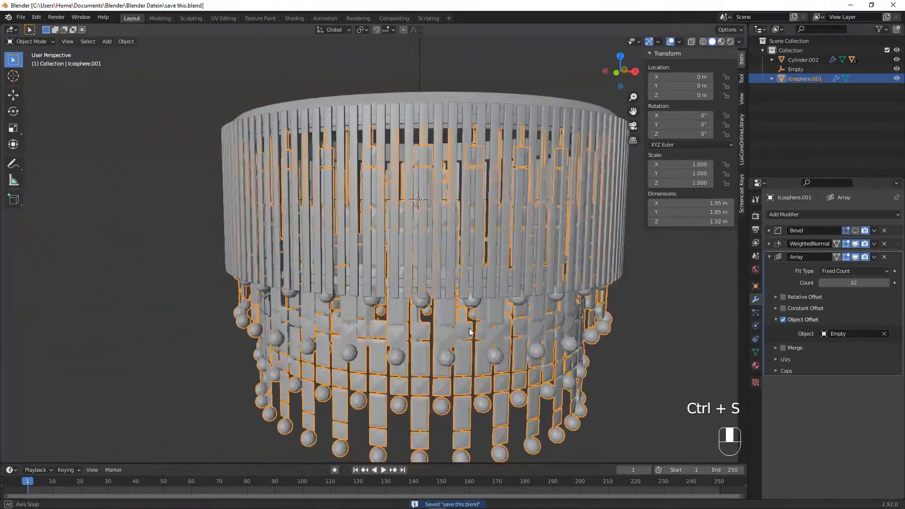
scroll(416, 255, up, 2)
shift+middle_drag(422, 175, 443, 220)
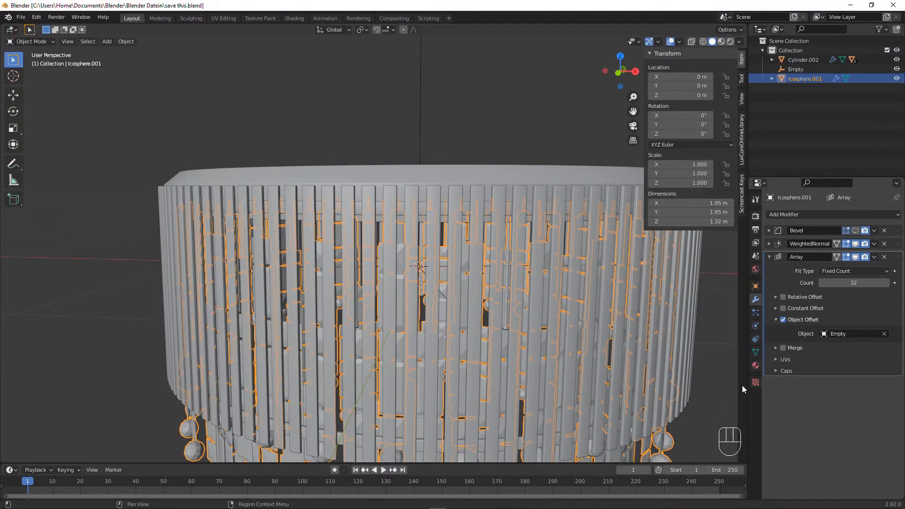
middle_drag(347, 297, 326, 298)
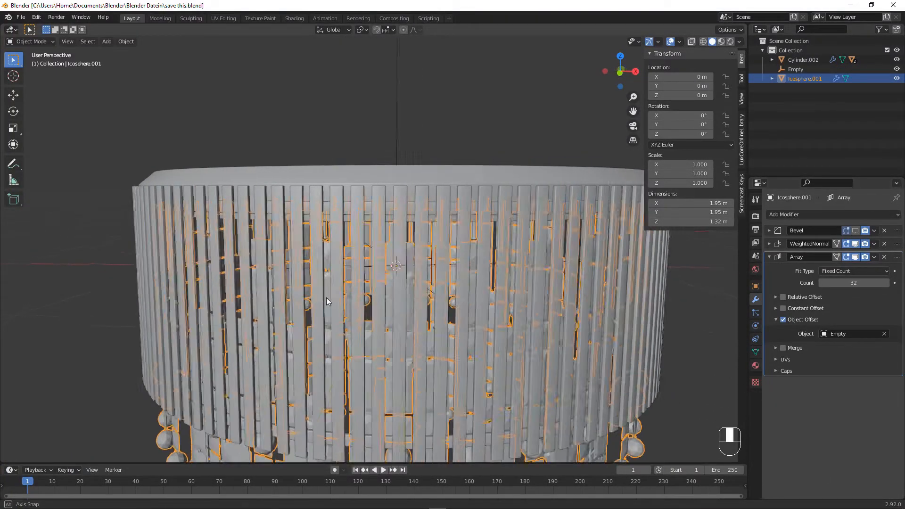
click(304, 19)
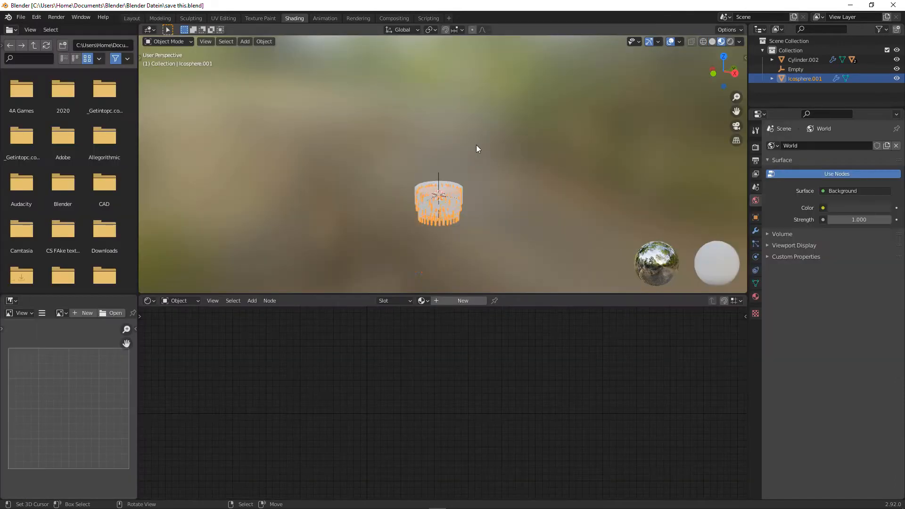
scroll(477, 145, up, 5)
mouse_move(459, 205)
middle_down()
mouse_move(471, 72)
mouse_move(420, 122)
mouse_move(463, 99)
mouse_move(452, 100)
middle_up()
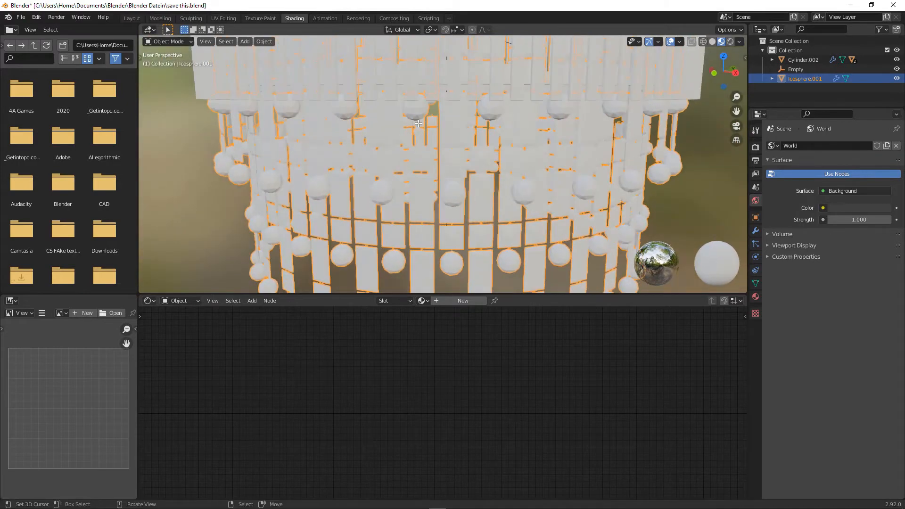
Step: Turn off the viewport display of the crystal chains' Array modifier so only the original chains are shown
key(Tab)
key(Tab)
click(756, 230)
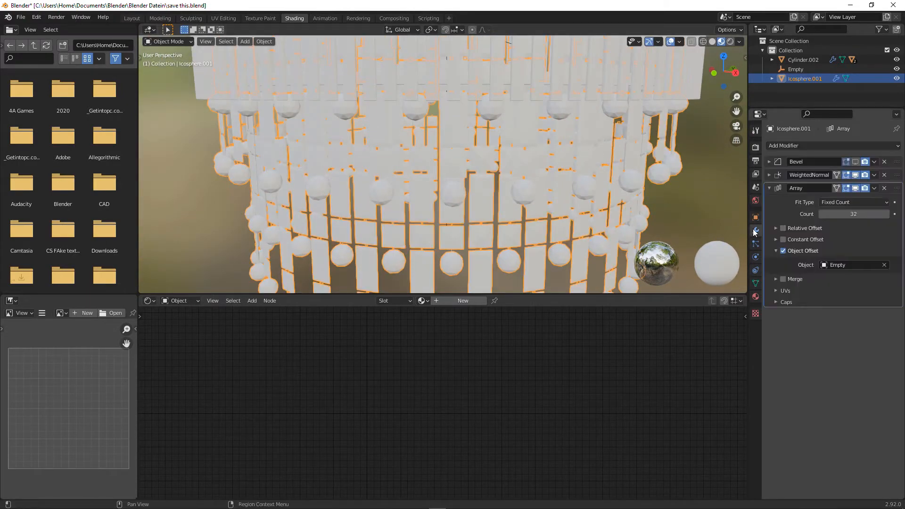
click(856, 188)
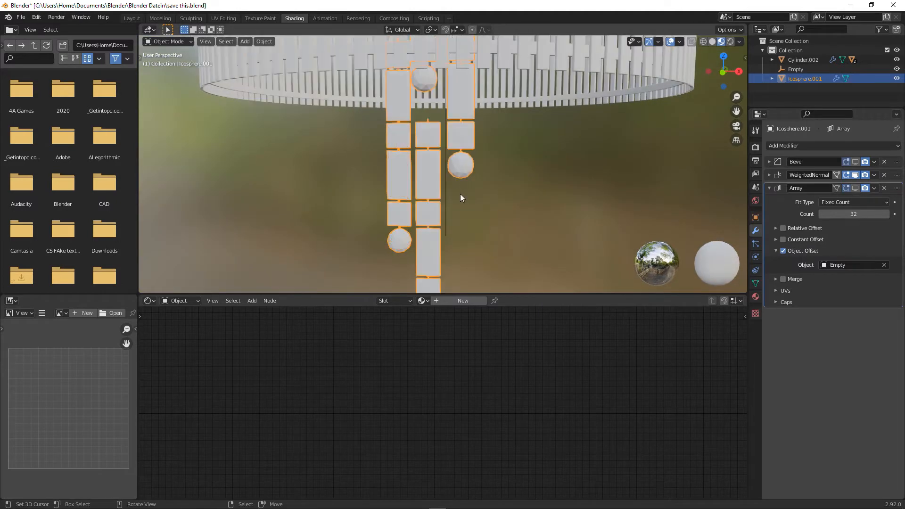
middle_drag(436, 196, 454, 199)
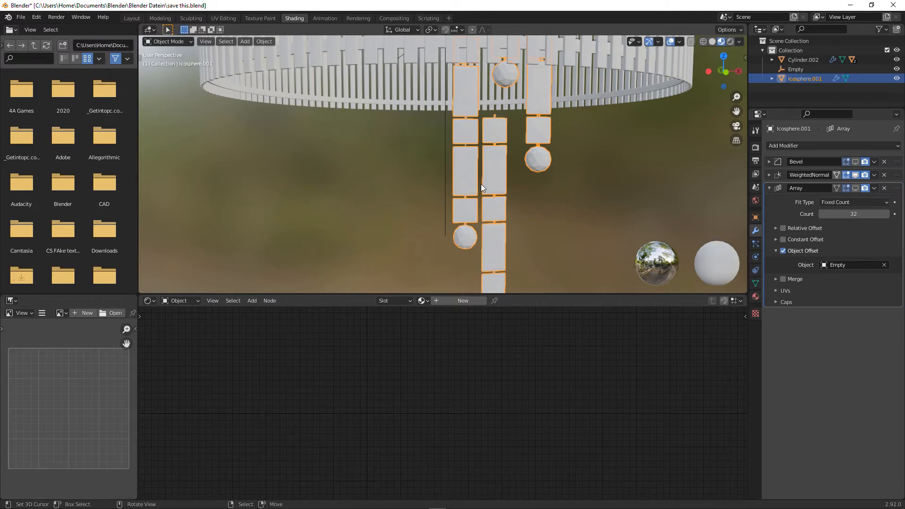
Step: Add a new material to the crystal chains with Transmission 1.000 and Roughness 0.01
click(756, 296)
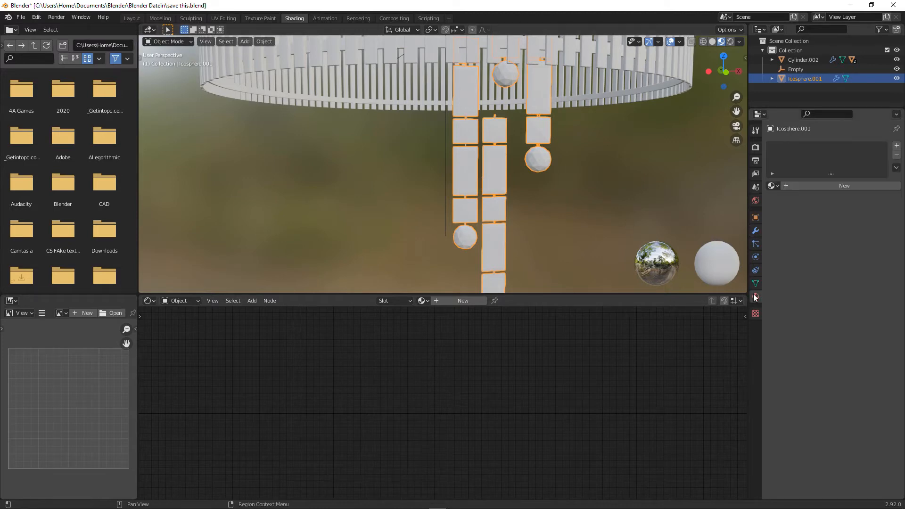
click(823, 186)
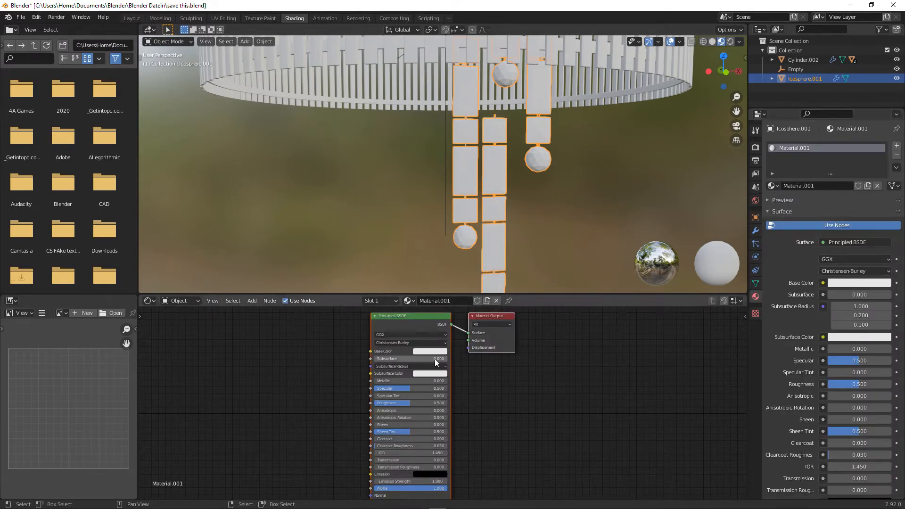
scroll(444, 327, up, 3)
drag(396, 399, 455, 399)
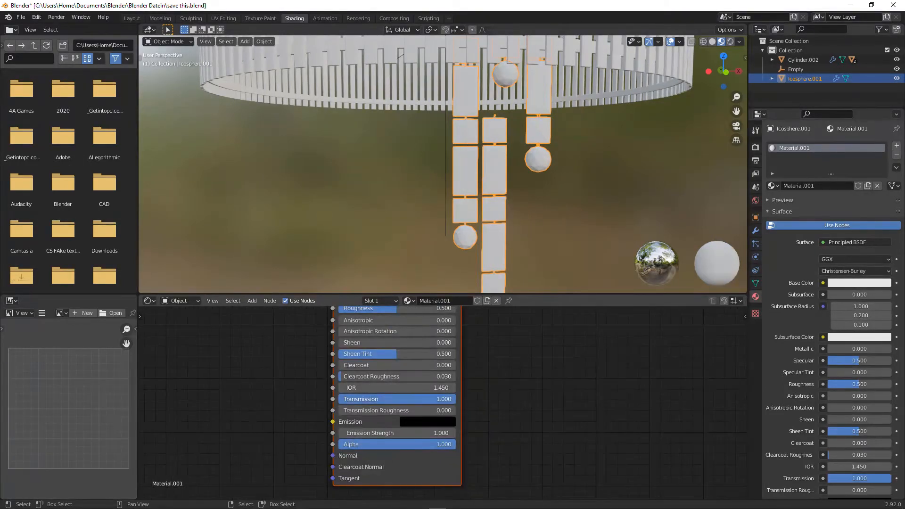
middle_drag(408, 362, 420, 405)
click(419, 379)
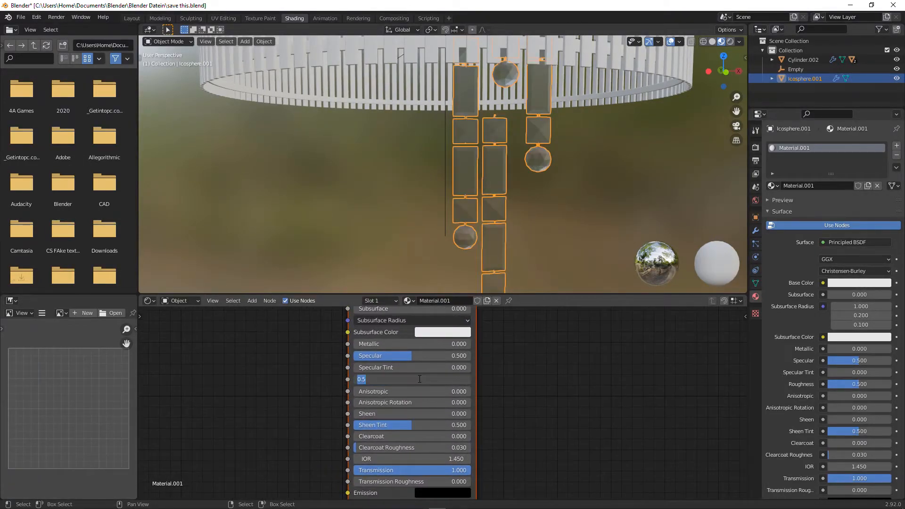
text(.01)
key(Return)
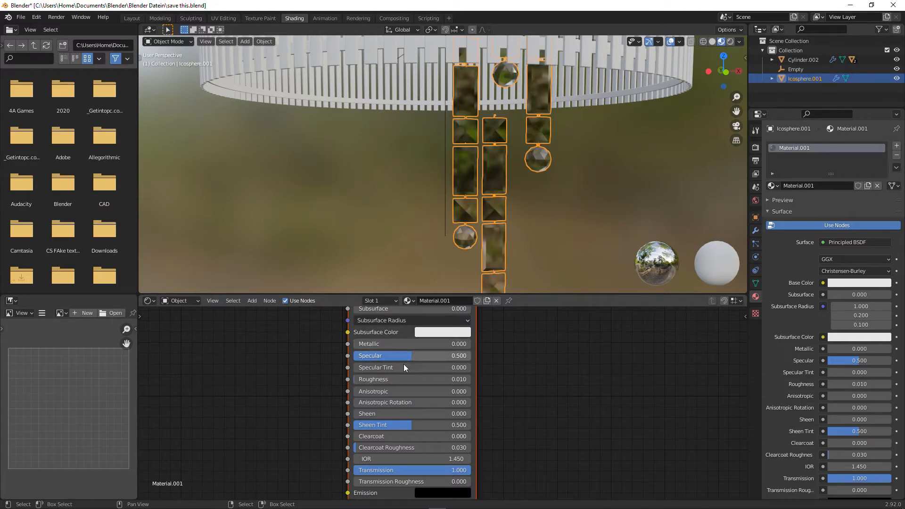
Step: Set the crystal material's base color to pure white with an HSV value of 1.000 and check the chains
middle_drag(403, 364, 408, 391)
click(436, 322)
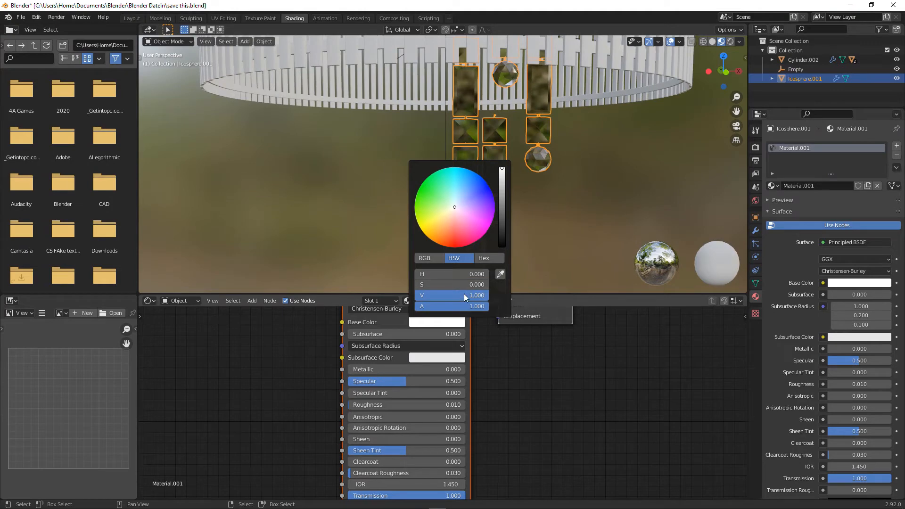
click(431, 259)
click(455, 258)
middle_drag(491, 344, 473, 344)
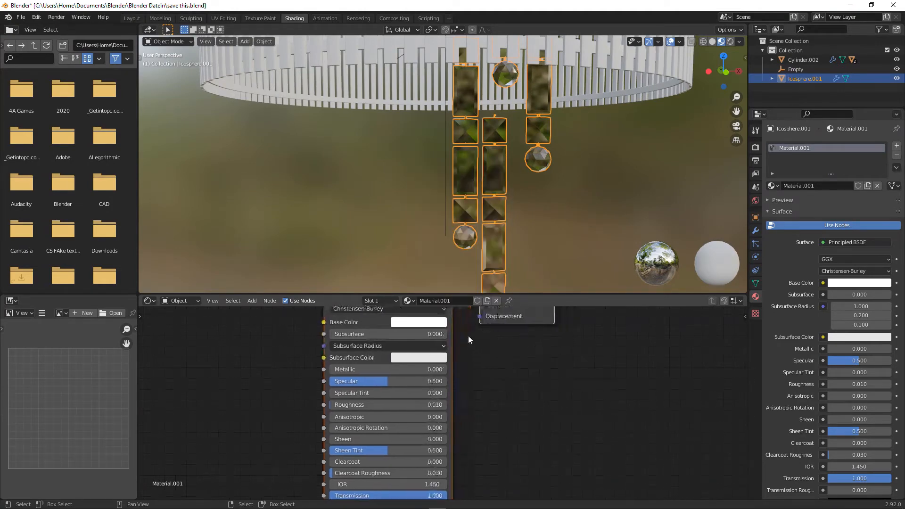
scroll(526, 191, down, 2)
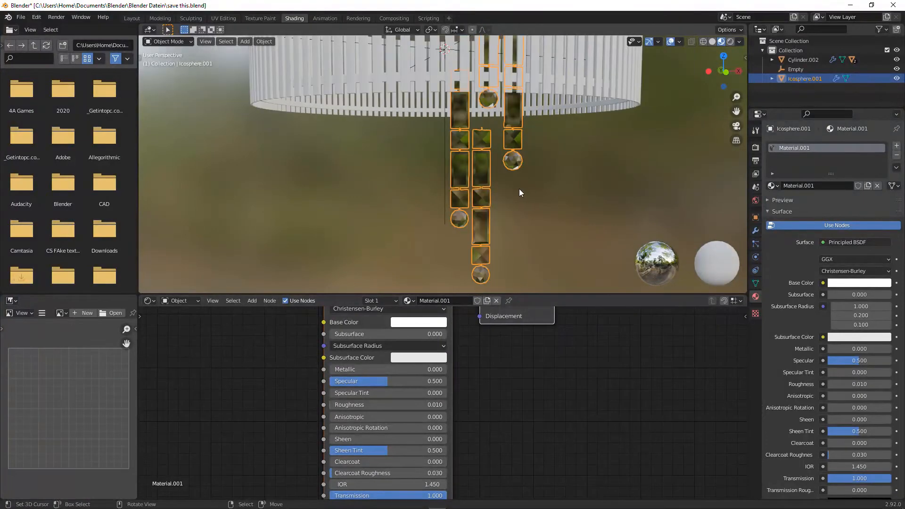
scroll(519, 188, up, 6)
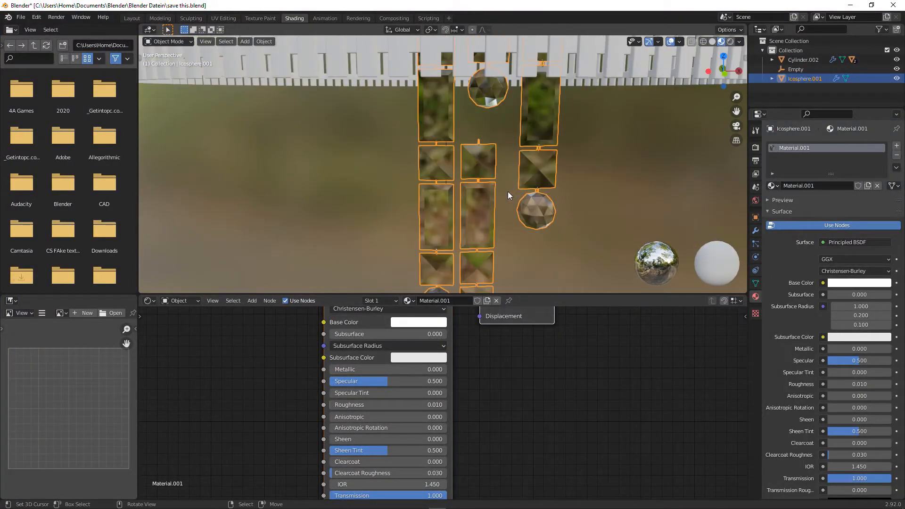
scroll(508, 192, down, 4)
Step: Add a new material to the frame's vertical slats with Roughness 0.1 and Metallic 1.000
click(470, 95)
middle_drag(485, 87, 485, 182)
scroll(485, 202, up, 4)
scroll(485, 194, down, 1)
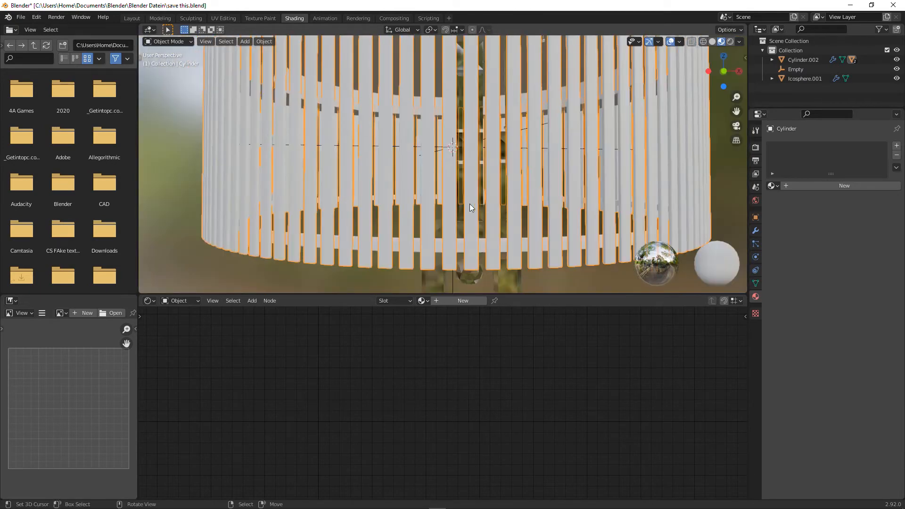
click(461, 300)
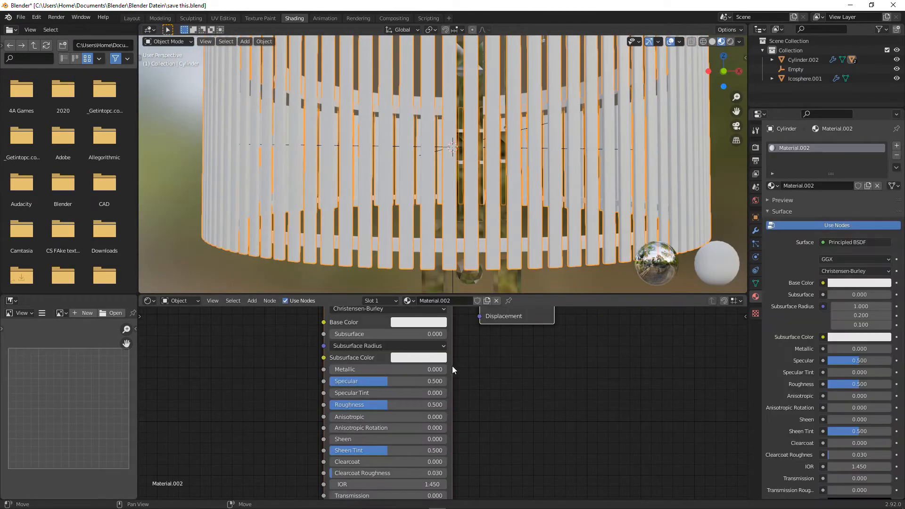
click(396, 404)
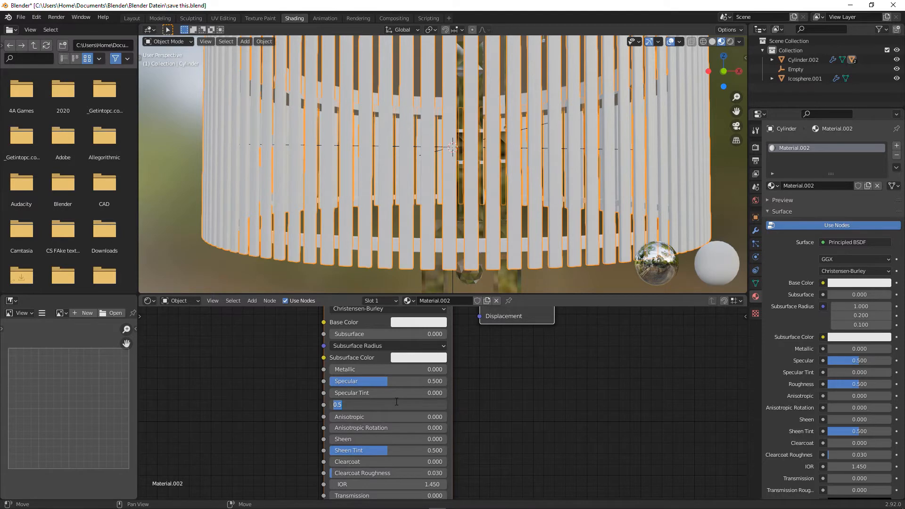
text(0.1)
key(Return)
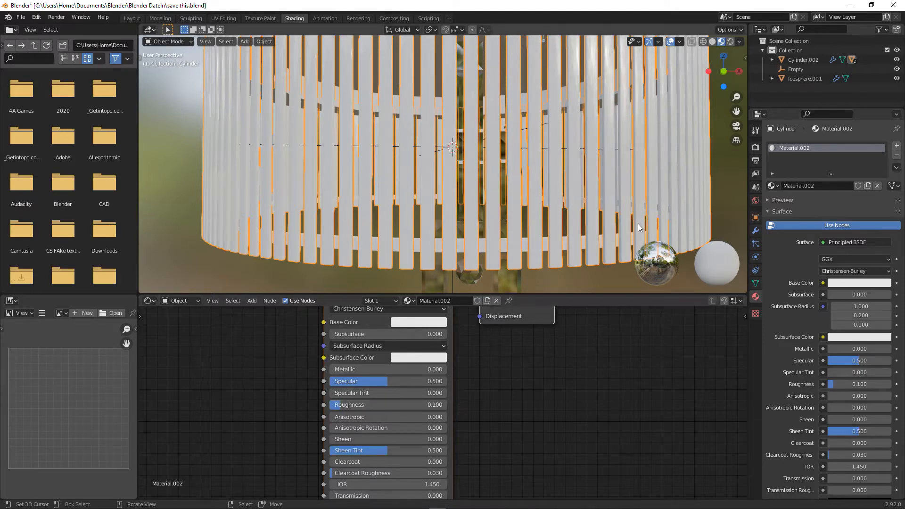
drag(376, 368, 443, 370)
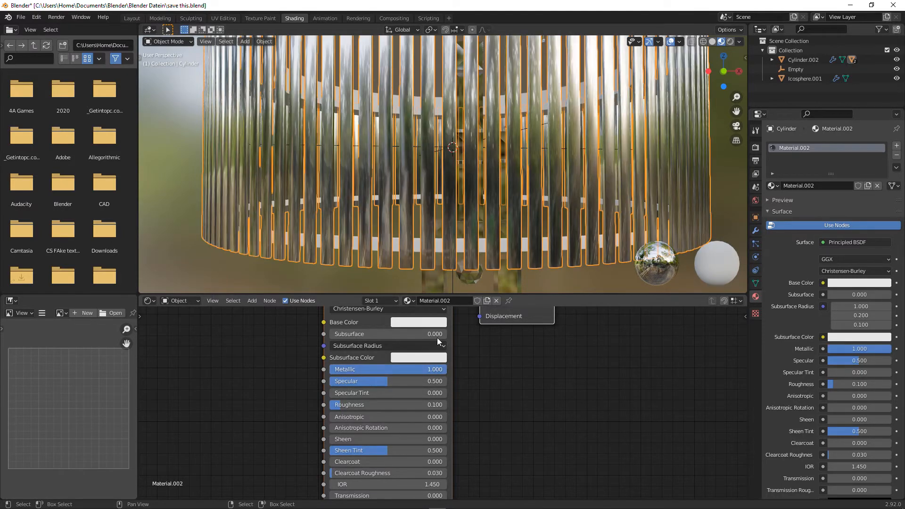
Step: Darken the slat material's base color to a light grey and check the slats up close
click(431, 322)
scroll(466, 193, down, 5)
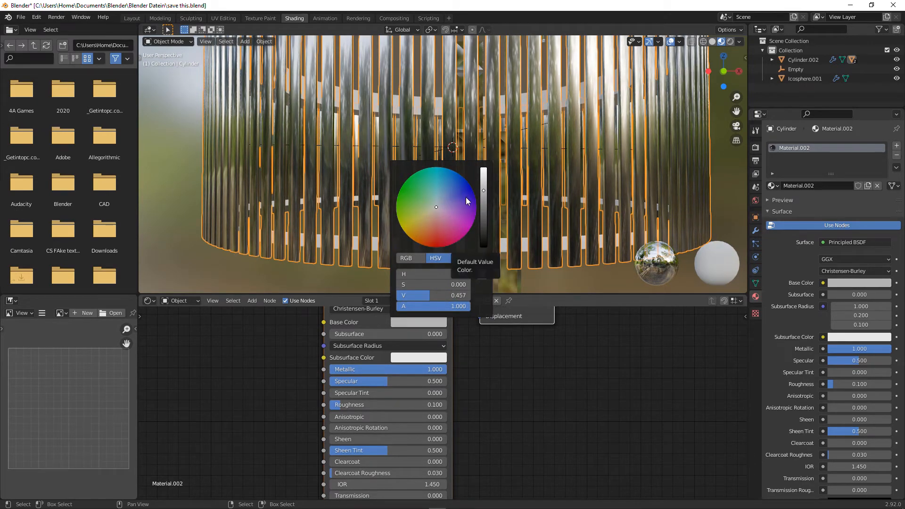
scroll(448, 210, up, 2)
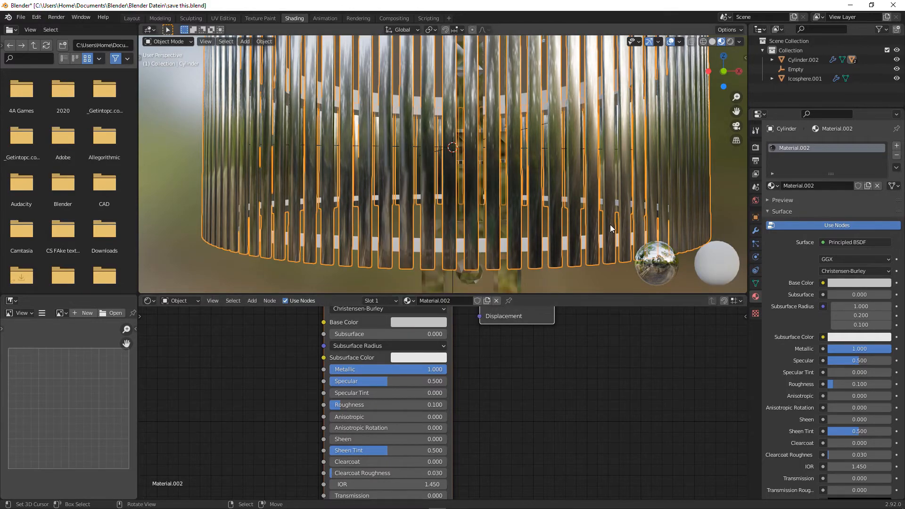
scroll(584, 214, up, 6)
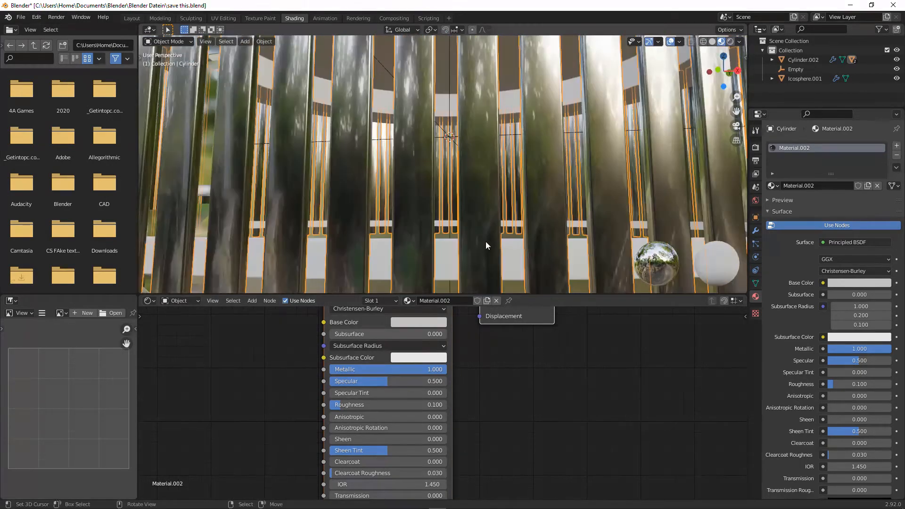
Step: Rename the slat material to Chrome and apply it to the frame's horizontal rings
double_click(802, 148)
text(Chrome)
key(Return)
click(446, 247)
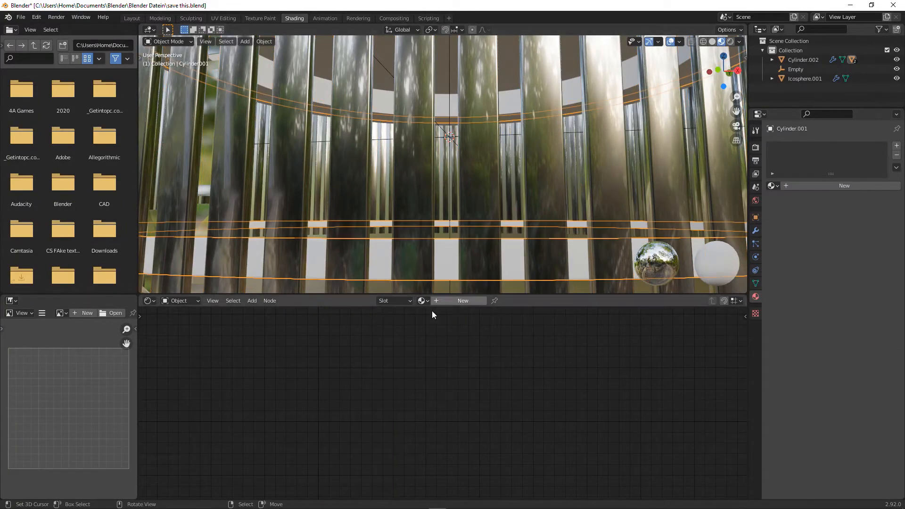
click(427, 301)
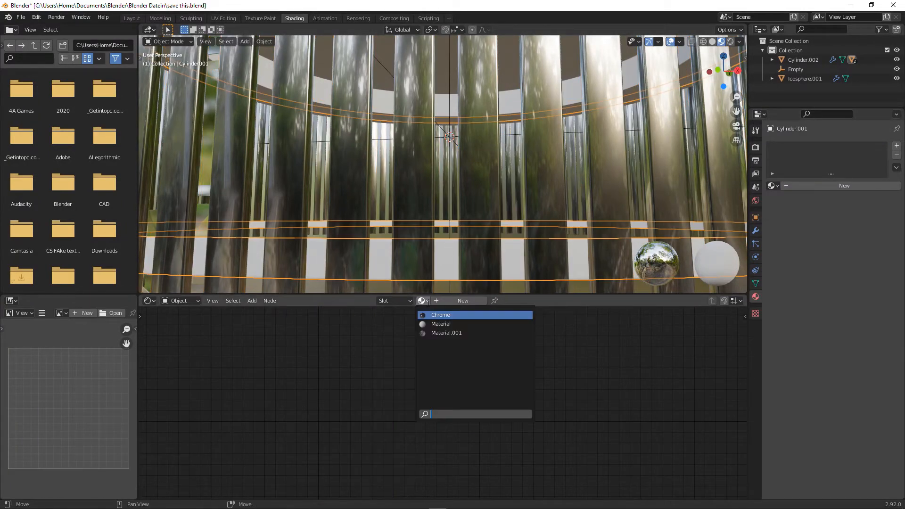
click(464, 315)
Step: Apply the existing Chrome material to the round plate on top of the frame and check its reflections
middle_drag(497, 114, 488, 160)
scroll(488, 160, up, 3)
click(488, 171)
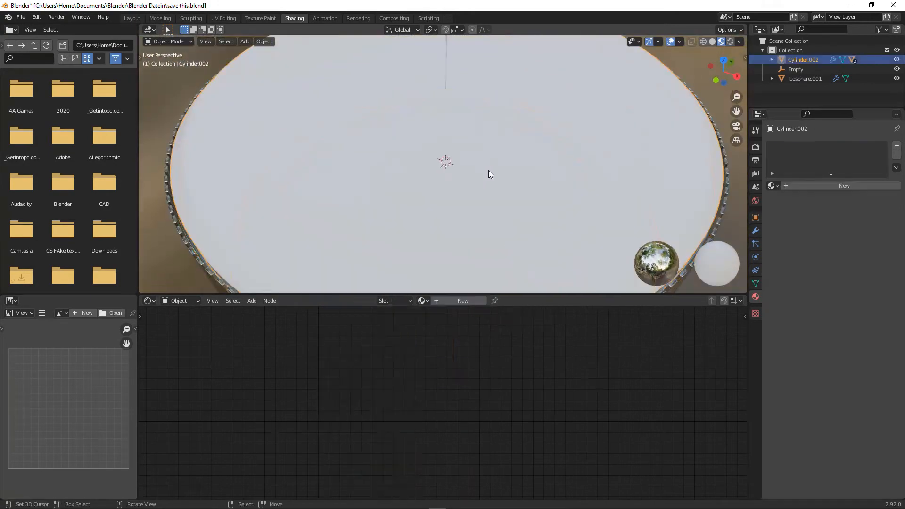
click(427, 301)
click(464, 314)
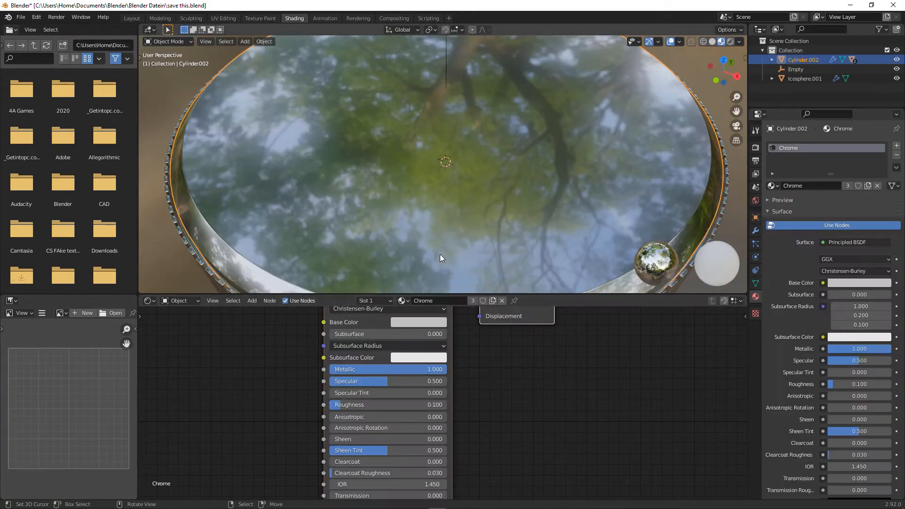
scroll(436, 246, down, 4)
scroll(424, 240, up, 6)
scroll(434, 224, down, 1)
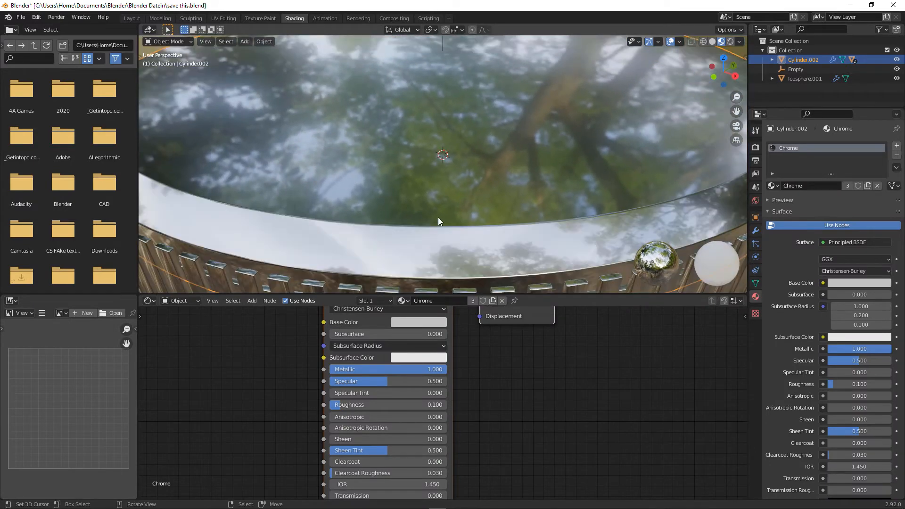
Step: Try Roughness 0.000 on the Chrome material, restore it to 0.1 and compare the reflections on the plate and slats
drag(411, 404, 396, 405)
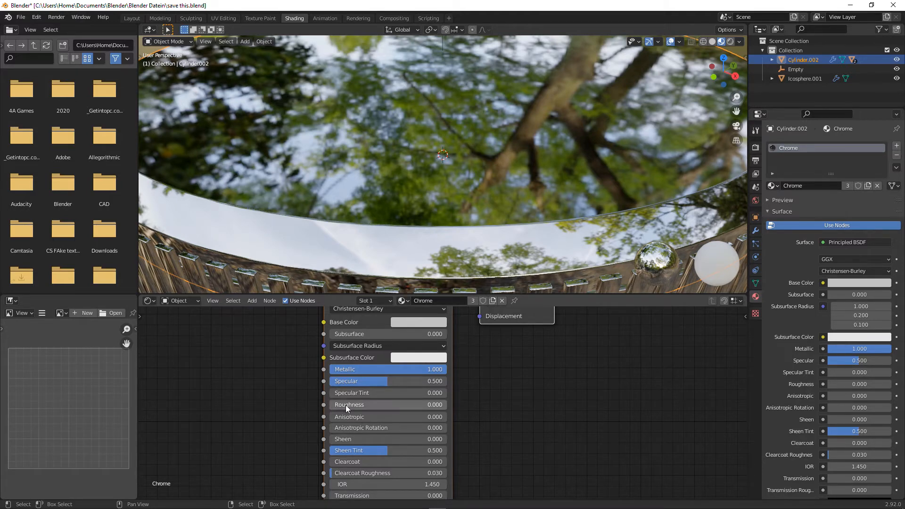
click(413, 405)
text(.1)
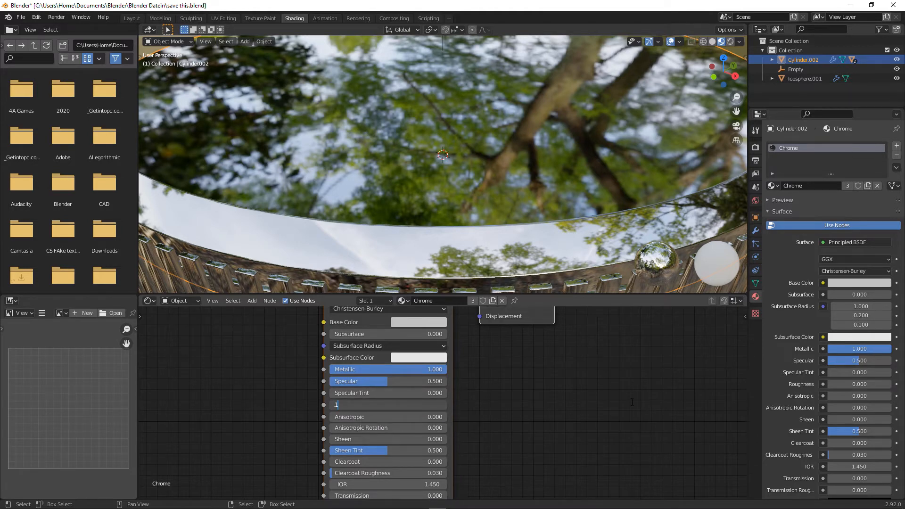
key(Return)
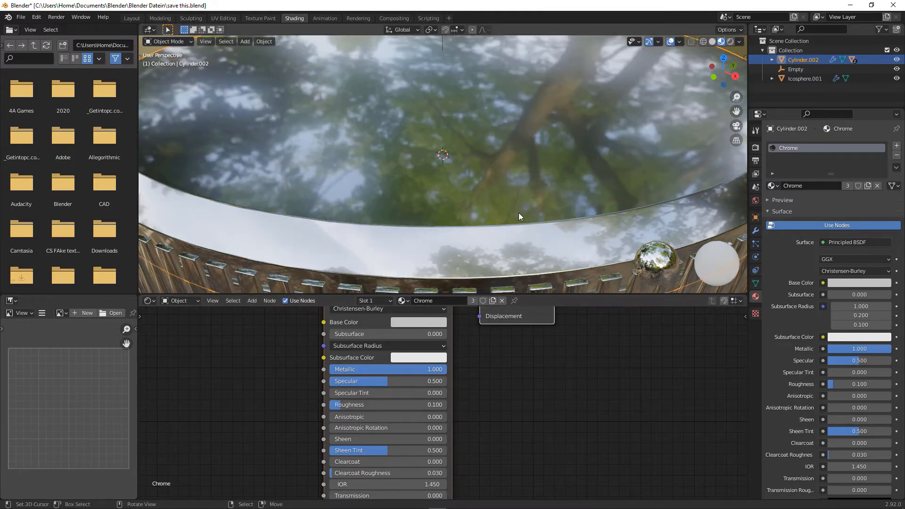
mouse_move(599, 166)
middle_down()
mouse_move(578, 157)
mouse_move(595, 157)
middle_up()
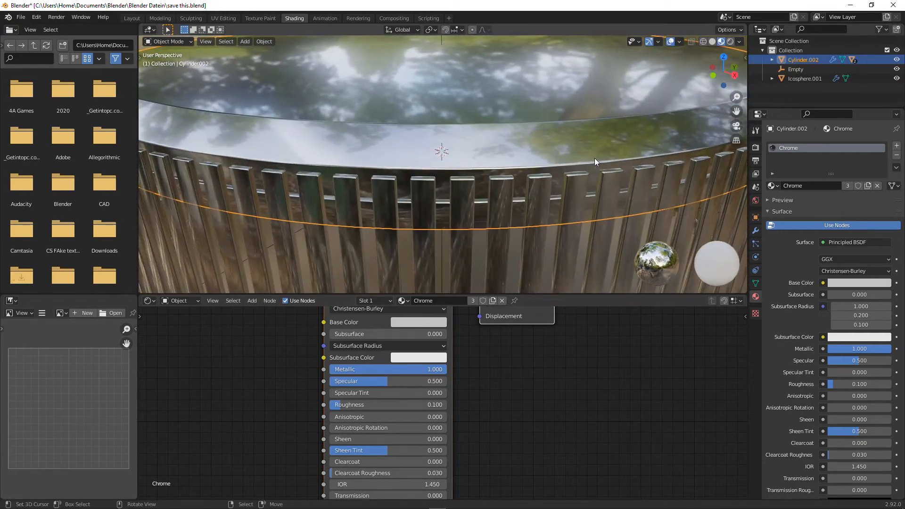
middle_drag(497, 152, 639, 93)
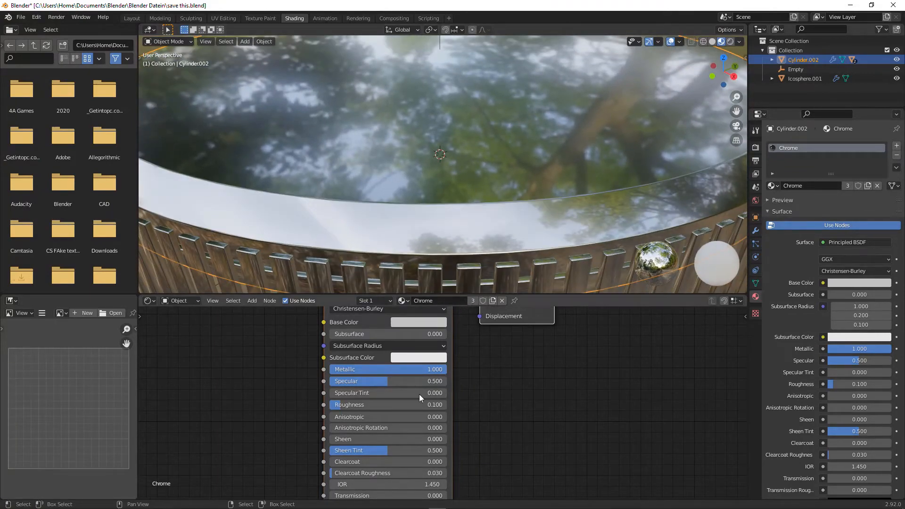
Step: Inspect the plate's rim with the Chrome Roughness at 0.000 and return the value to 0.1
drag(410, 404, 397, 405)
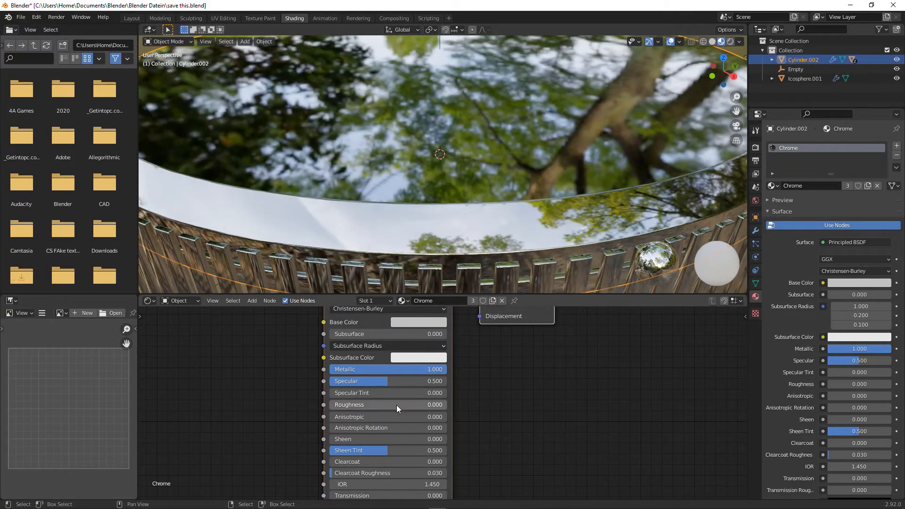
middle_drag(475, 214, 531, 197)
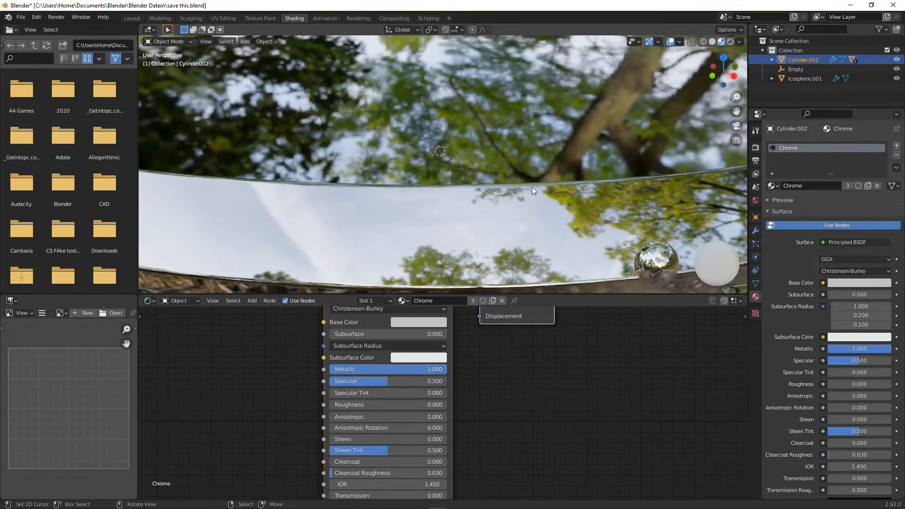
middle_drag(527, 184, 522, 183)
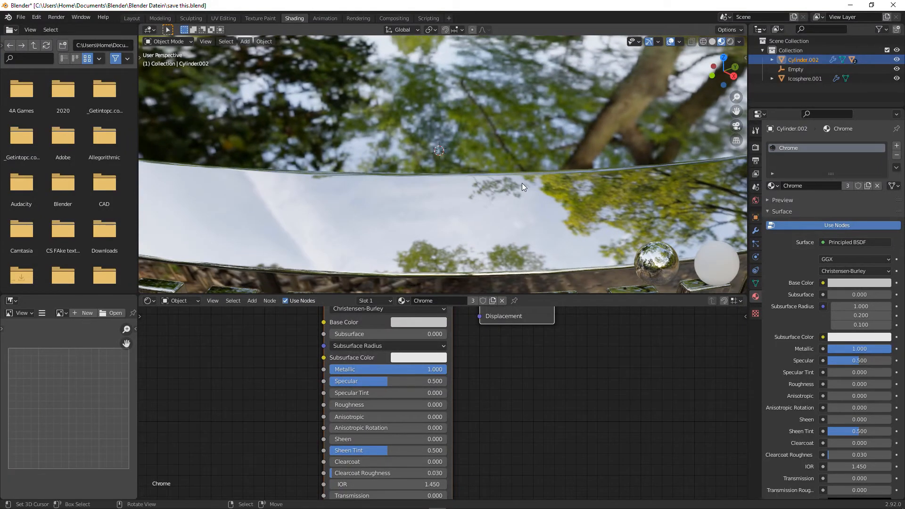
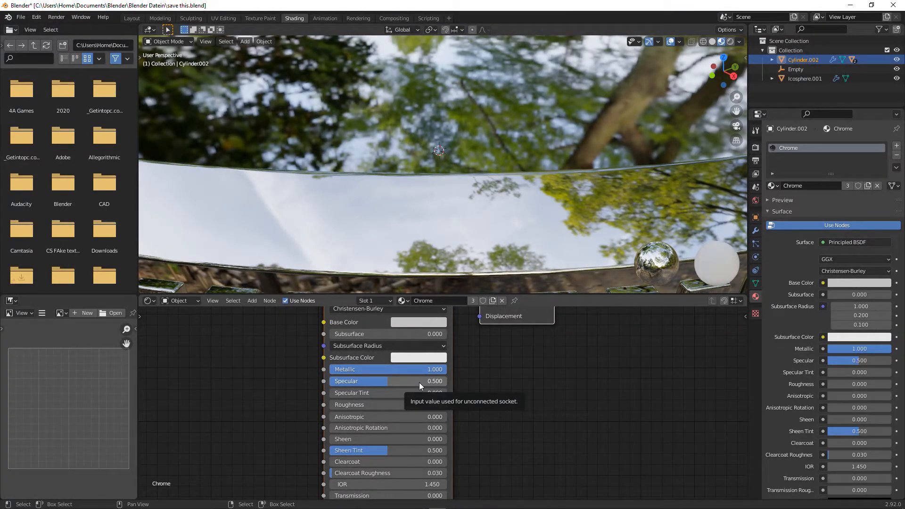
click(408, 409)
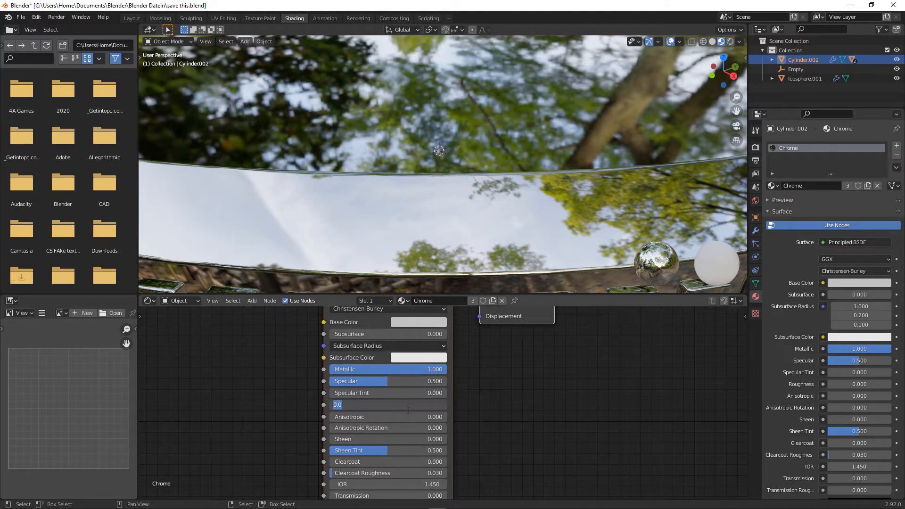
key(BackSpace)
text(0.1)
key(Return)
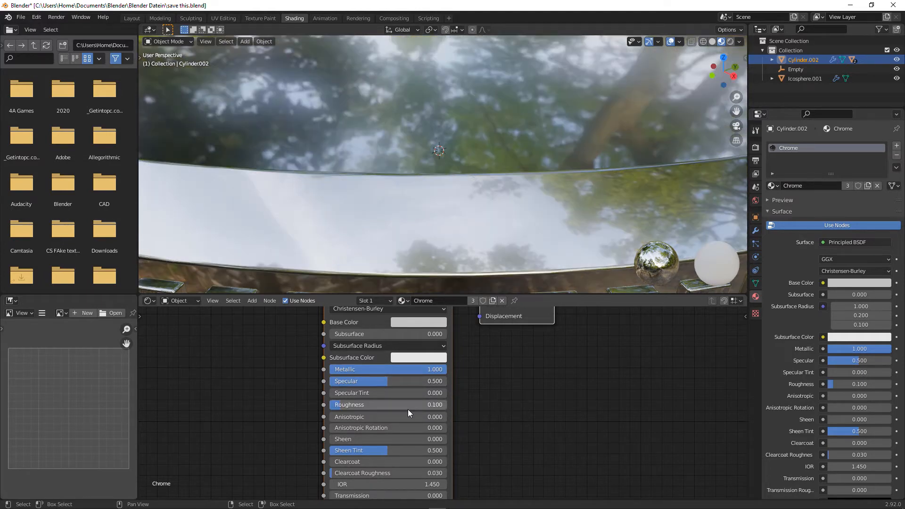
Step: Open the crystal chain object in Edit Mode and clear its mesh selection
drag(450, 334, 447, 359)
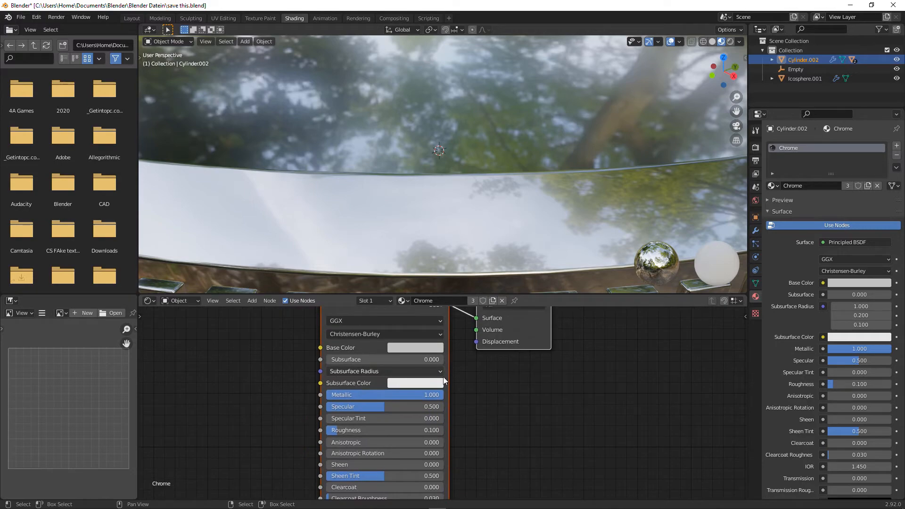
scroll(550, 160, down, 4)
middle_drag(550, 161, 501, 201)
click(434, 177)
scroll(439, 156, down, 2)
key(Tab)
scroll(502, 175, up, 4)
key(alt+a)
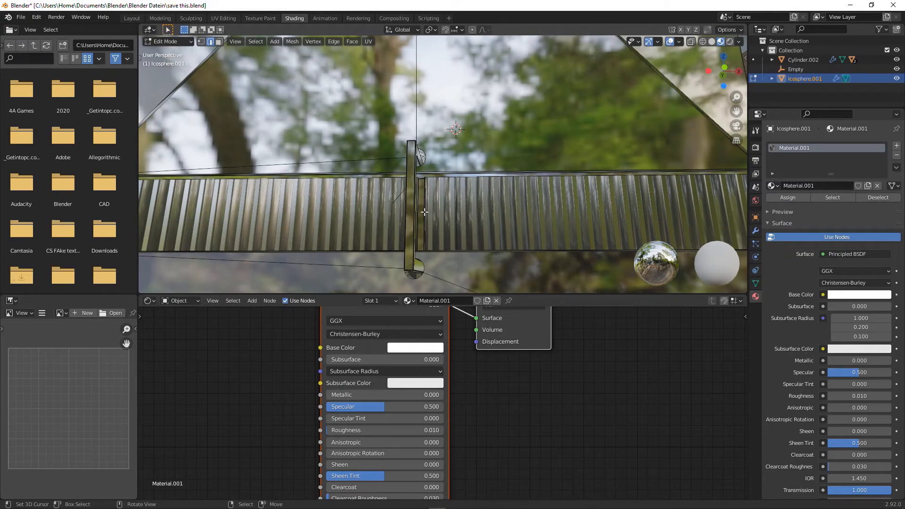
Step: Select the linked geometry of the small connector hooks between the square and rectangular crystals
key(l)
middle_drag(425, 212, 455, 174)
scroll(455, 174, up, 1)
scroll(417, 202, down, 1)
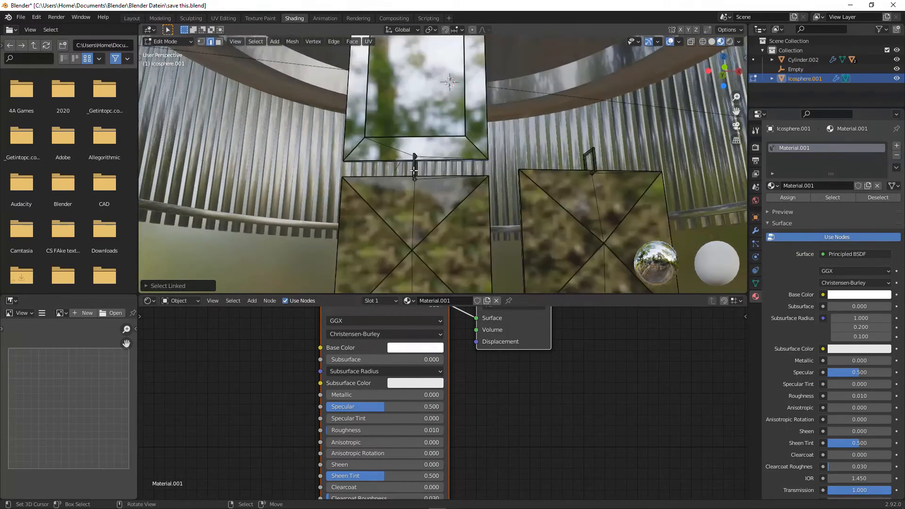
key(l)
key(l)
scroll(585, 153, down, 4)
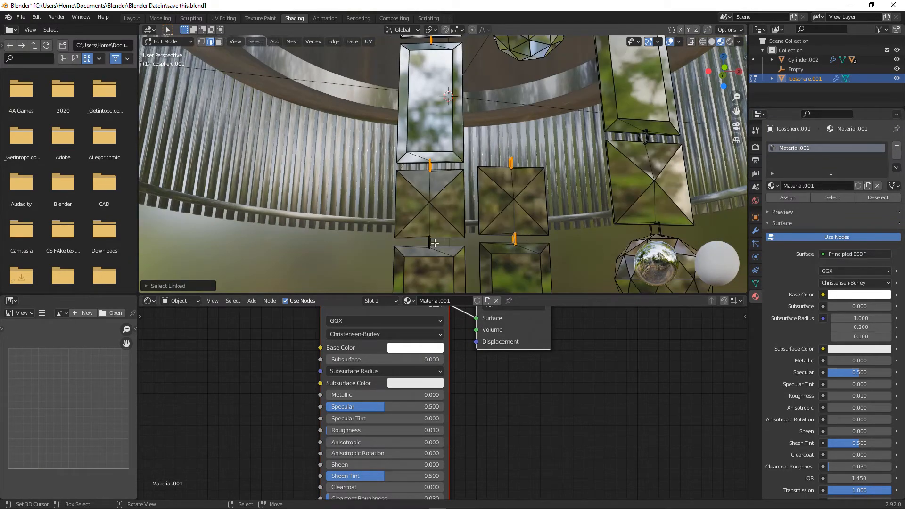
key(l)
key(l)
Step: Add the connector hooks around the lower square crystals and above the crystal ball to the selection
middle_drag(547, 221, 487, 146)
scroll(486, 147, up, 3)
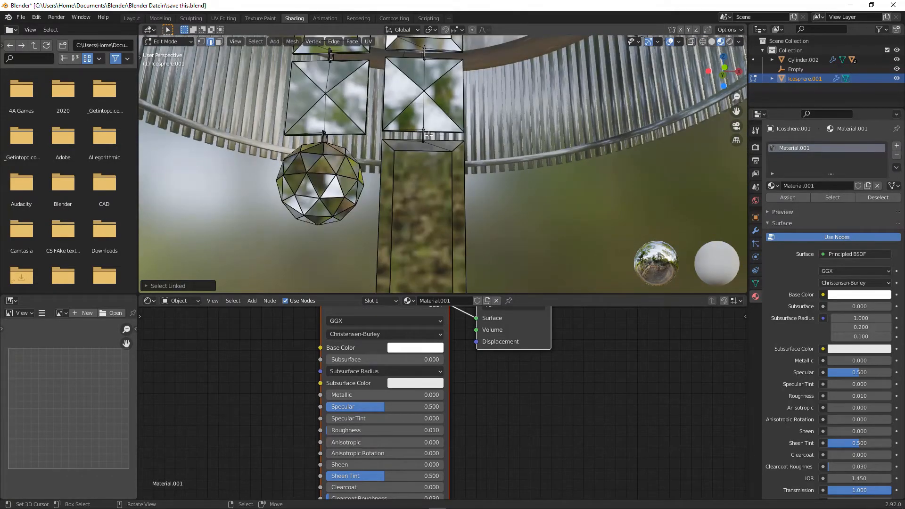
key(l)
key(l)
middle_drag(447, 182, 438, 193)
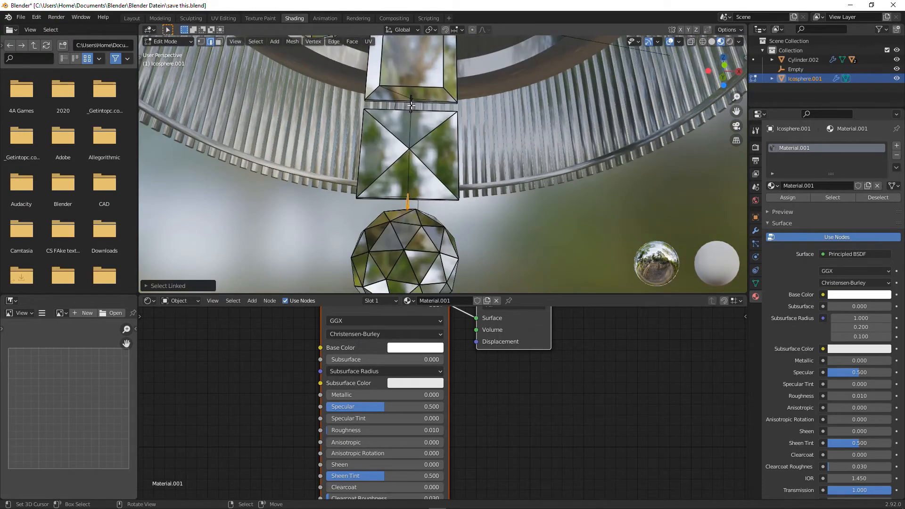
middle_drag(411, 104, 483, 214)
scroll(418, 214, up, 3)
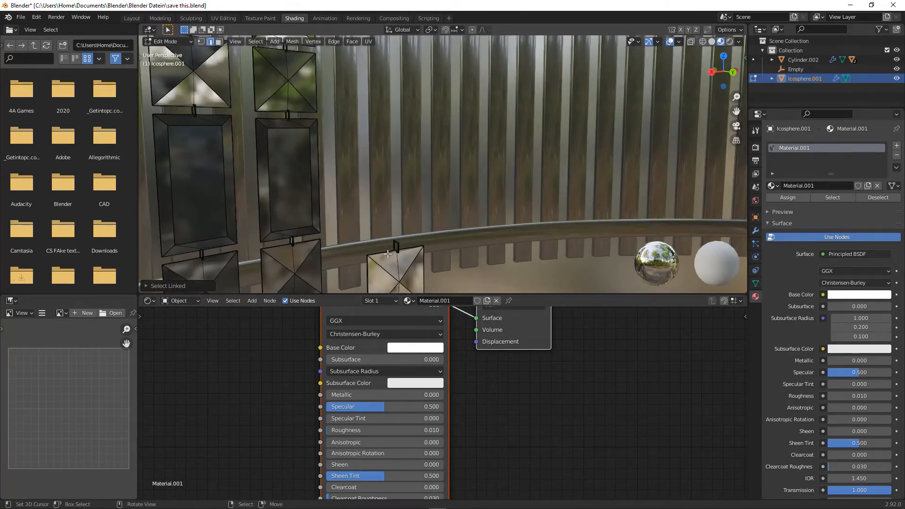
Step: Extend the selection to the hooks on the neighbouring chains and the long rod above the crystals
key(l)
key(l)
key(l)
scroll(288, 114, down, 3)
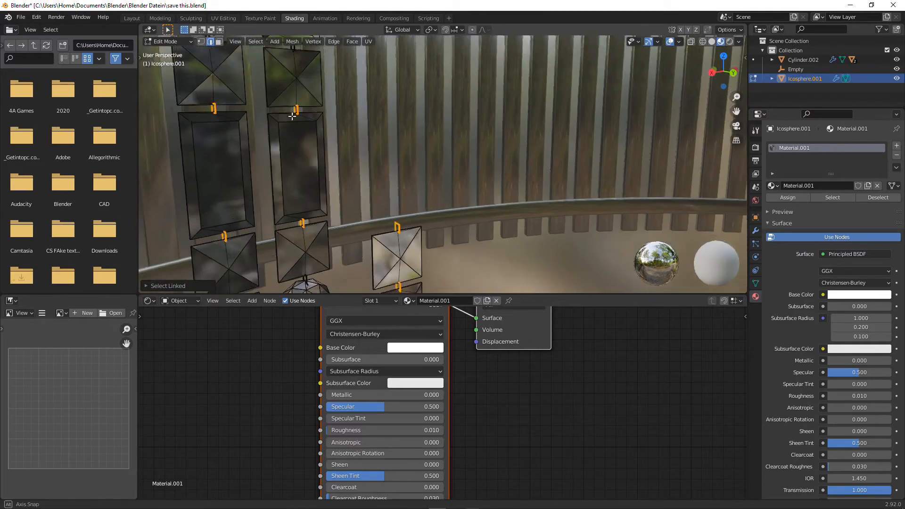
key(l)
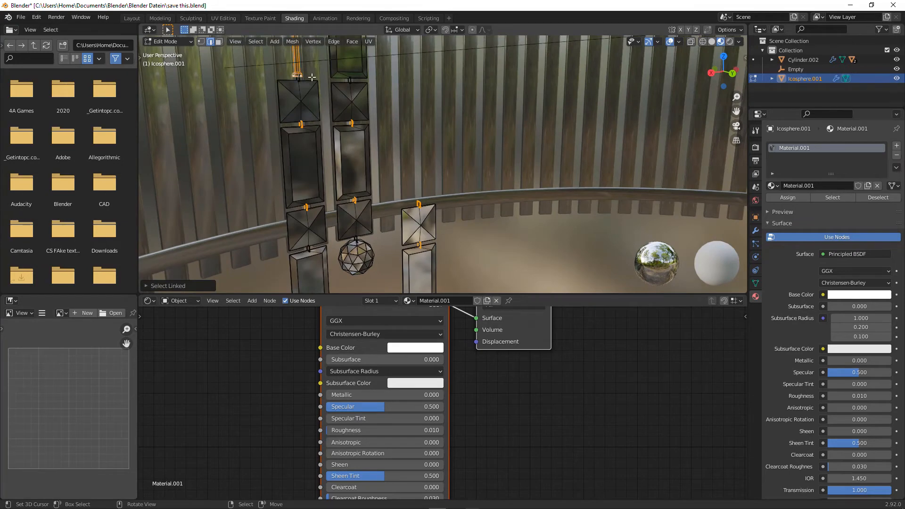
scroll(300, 75, up, 4)
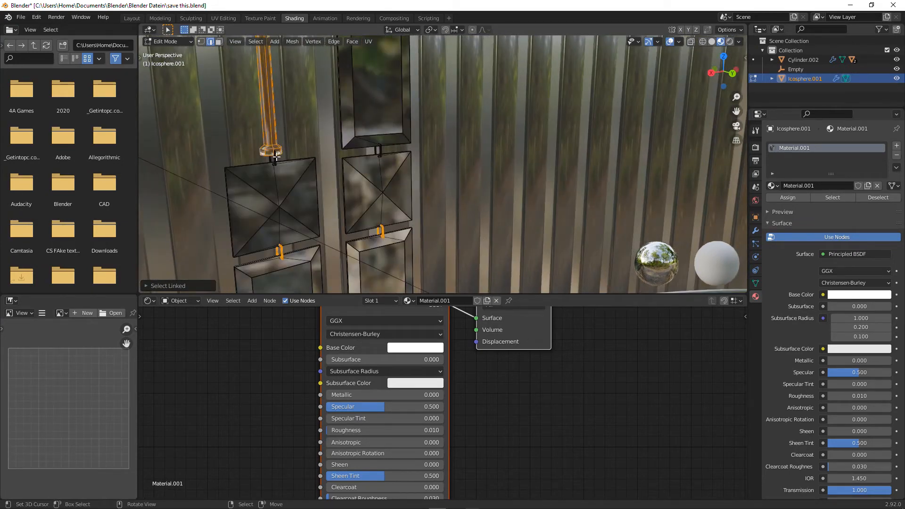
Step: Add the remaining connector hooks, from the chain tops down to the lowest crystals, to the selection
middle_drag(380, 151, 409, 74)
middle_drag(428, 94, 427, 85)
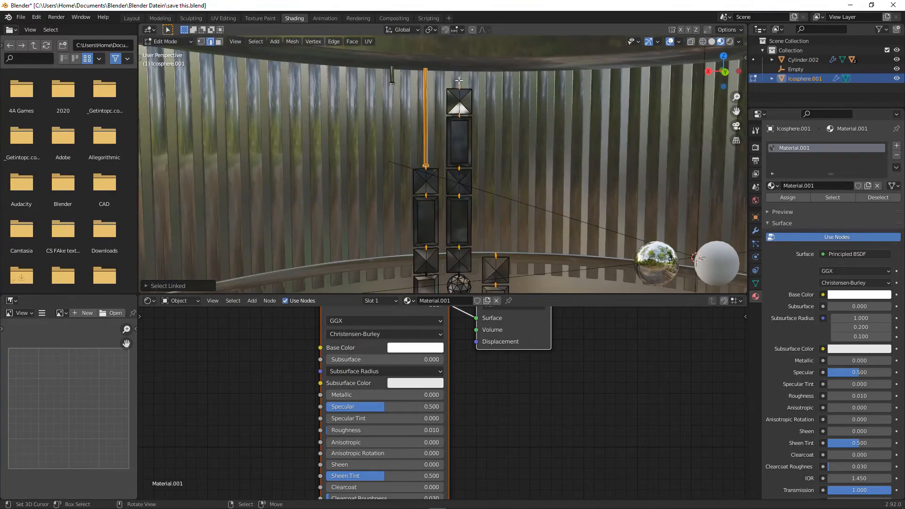
scroll(440, 202, up, 3)
shift+middle_drag(441, 202, 437, 58)
shift+middle_drag(414, 164, 406, 118)
scroll(402, 164, up, 3)
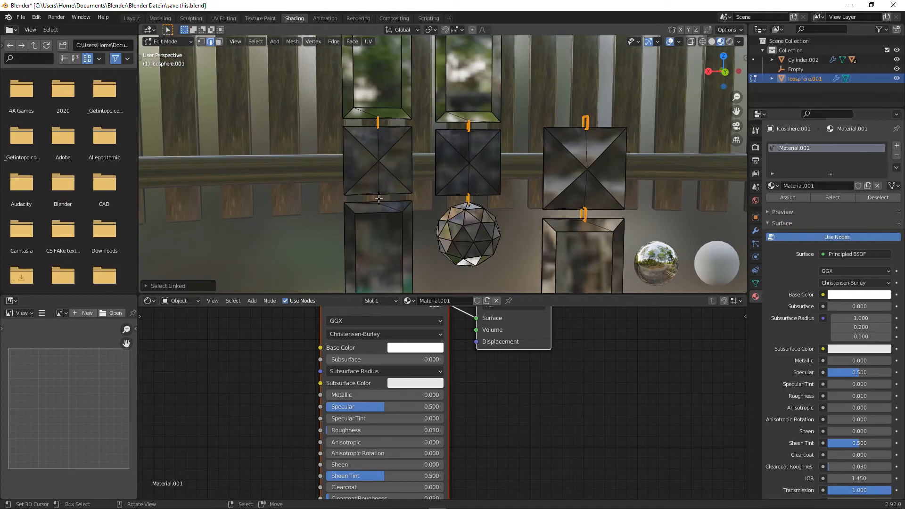
middle_drag(378, 199, 424, 147)
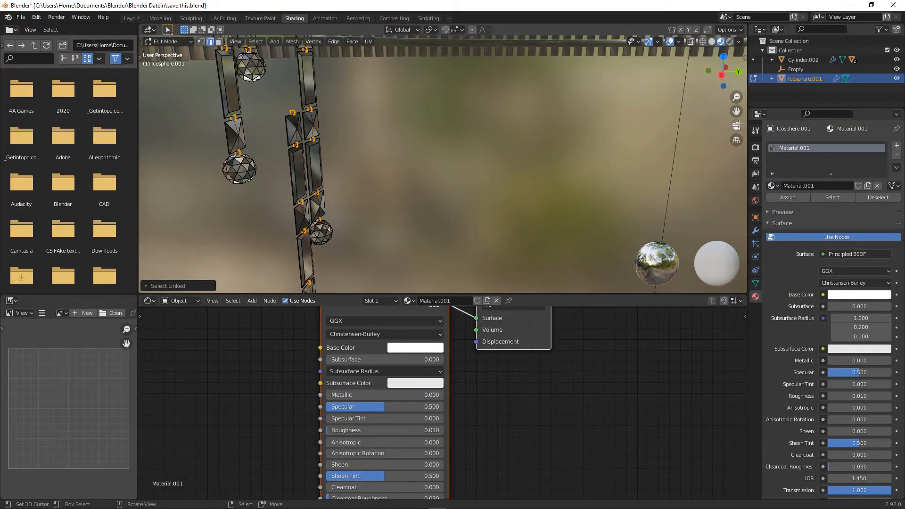
Step: Add a second material slot to the crystal chains, assign it to the selected hooks and rods, and check them up close
click(898, 146)
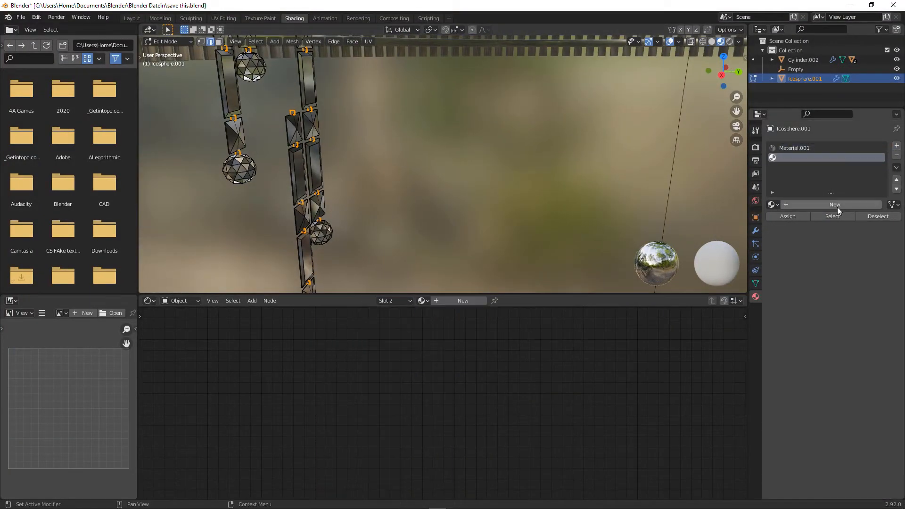
click(802, 216)
key(Tab)
middle_drag(253, 200, 368, 183)
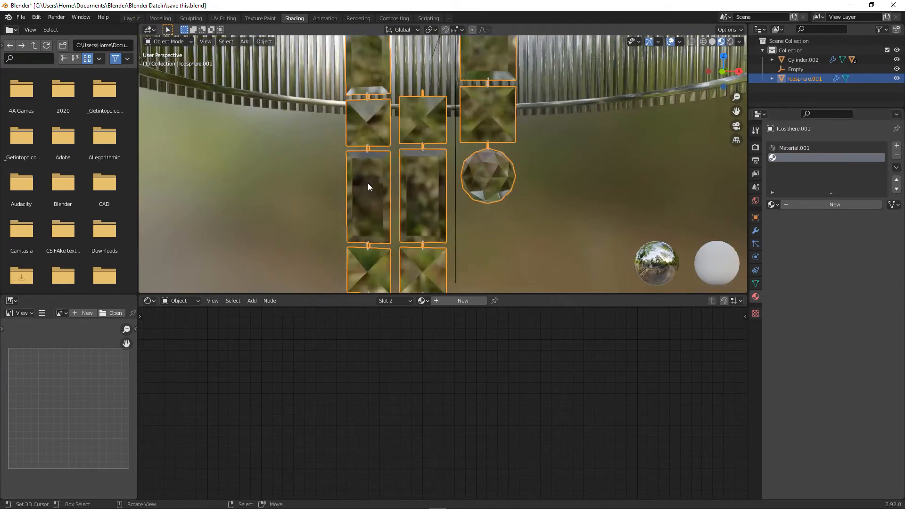
scroll(415, 179, up, 4)
middle_drag(460, 178, 449, 182)
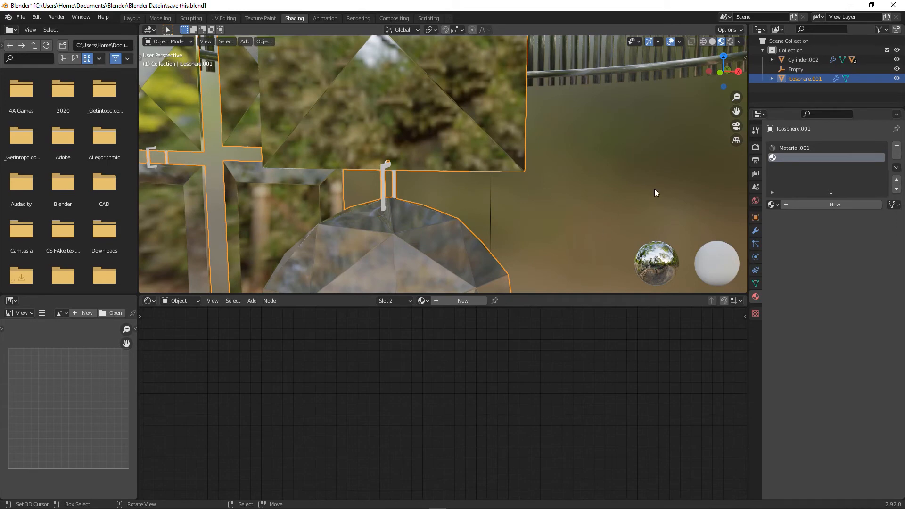
middle_drag(374, 168, 403, 181)
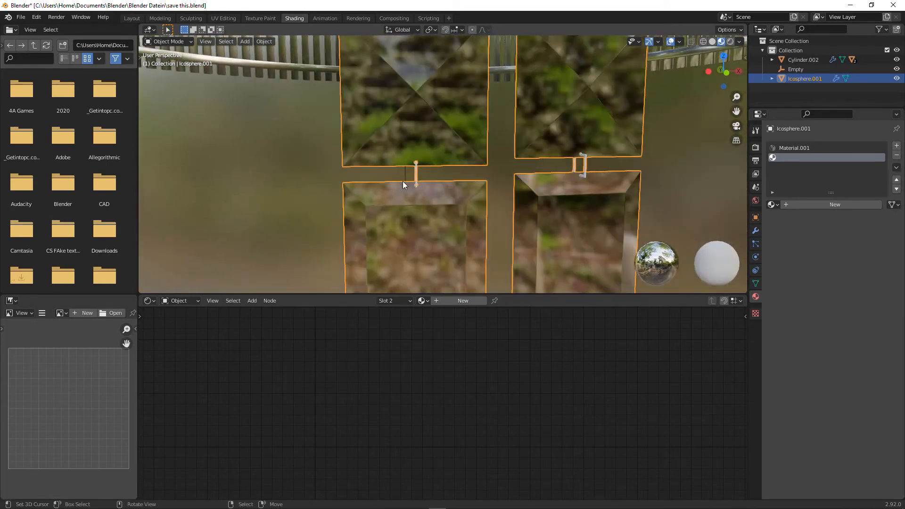
Step: Create a new material in the chains' second slot with metallic 1.0, roughness 0.3 and an orange base color
click(462, 302)
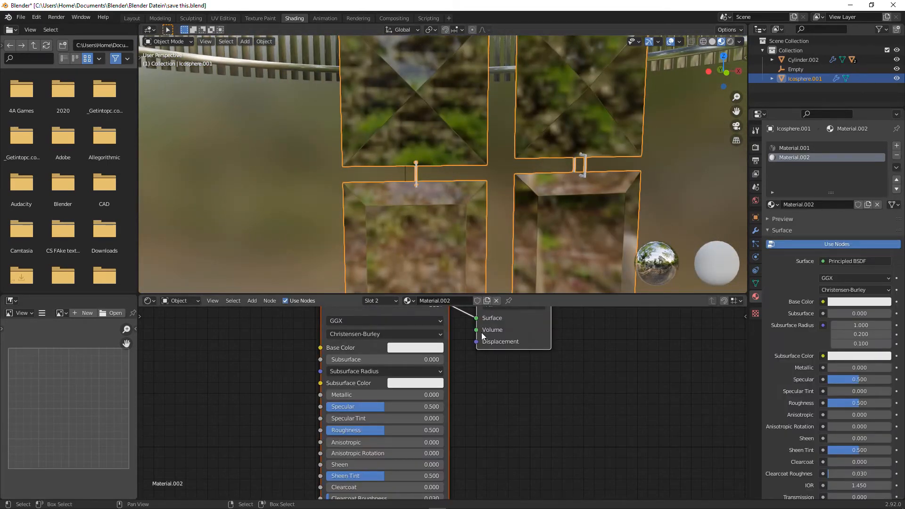
drag(385, 394, 443, 395)
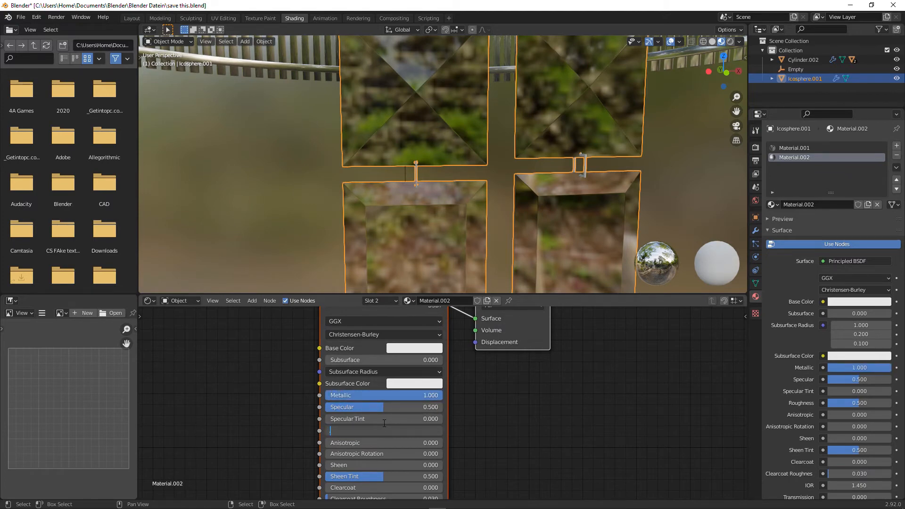
key(Return)
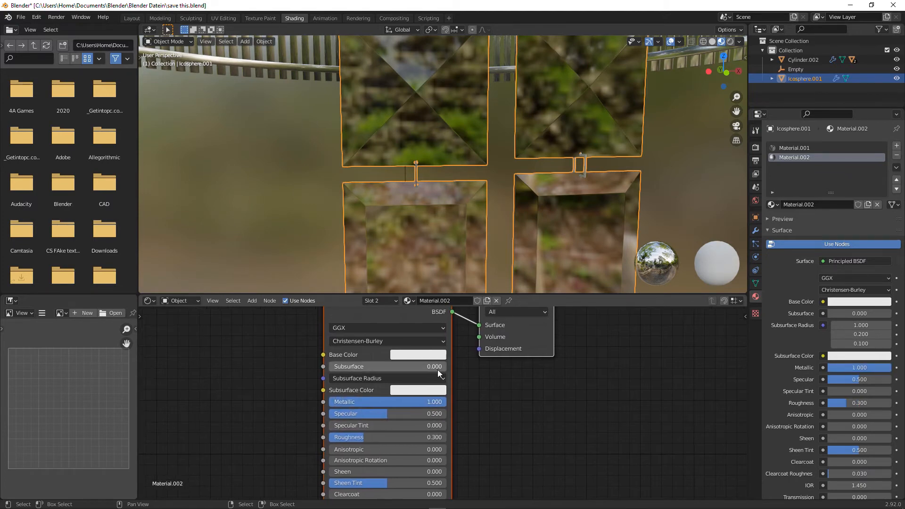
click(433, 355)
drag(433, 265, 425, 263)
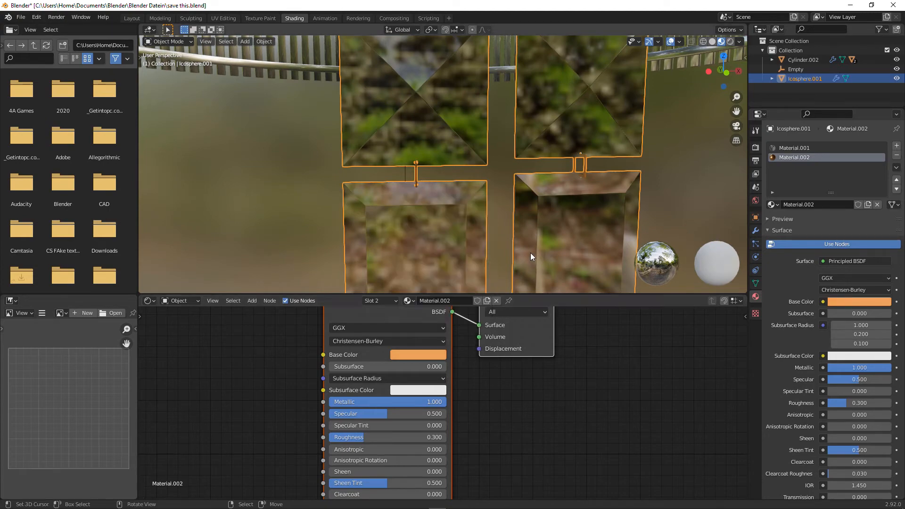
Step: Set the orange metal's roughness to 0.25 and check it on the connector hooks and rods up close
scroll(531, 256, up, 8)
scroll(517, 222, up, 3)
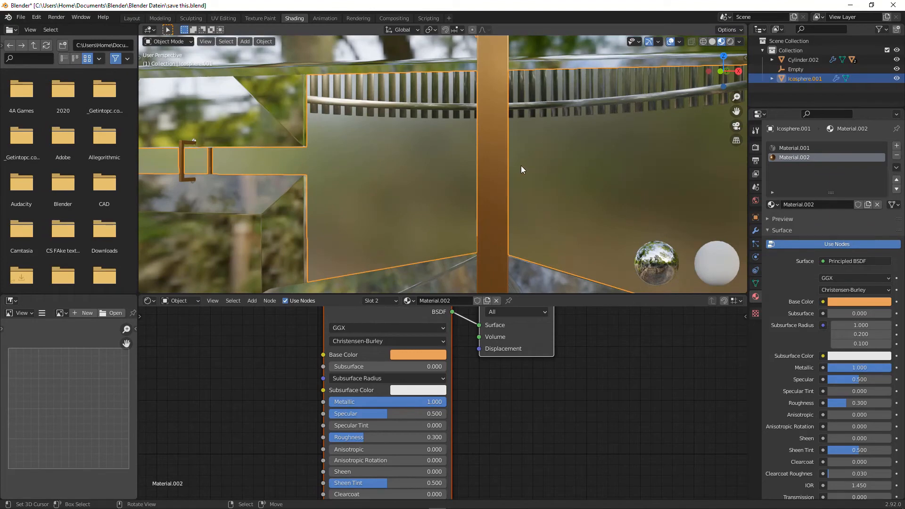
click(383, 439)
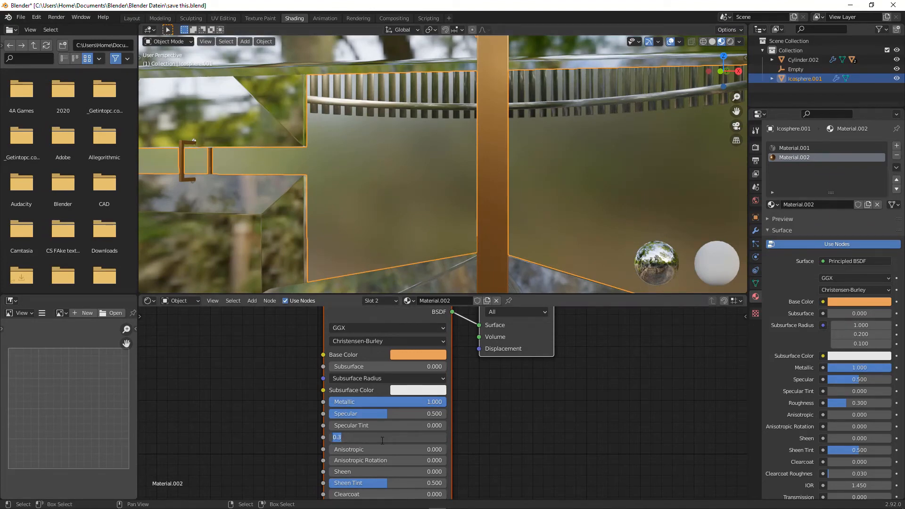
text(25)
key(Return)
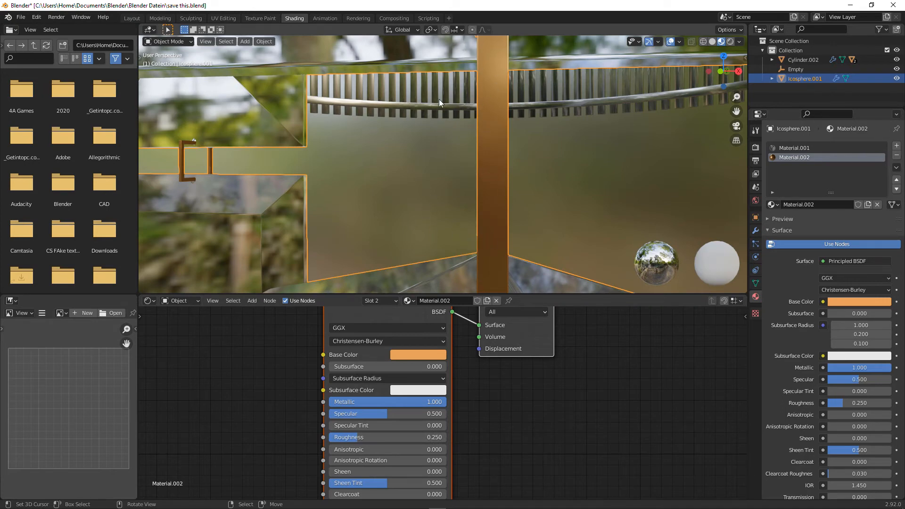
scroll(275, 155, down, 3)
scroll(372, 154, up, 3)
middle_drag(375, 154, 438, 162)
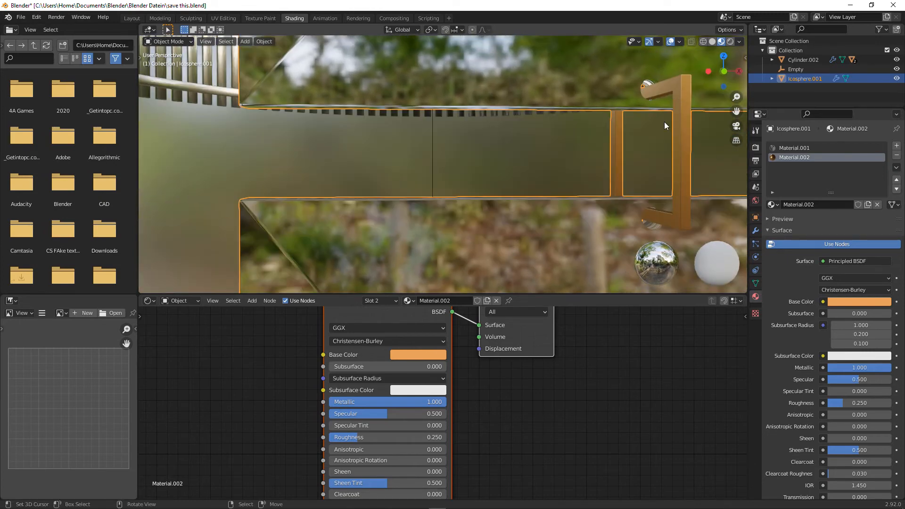
scroll(661, 132, down, 3)
scroll(636, 132, down, 3)
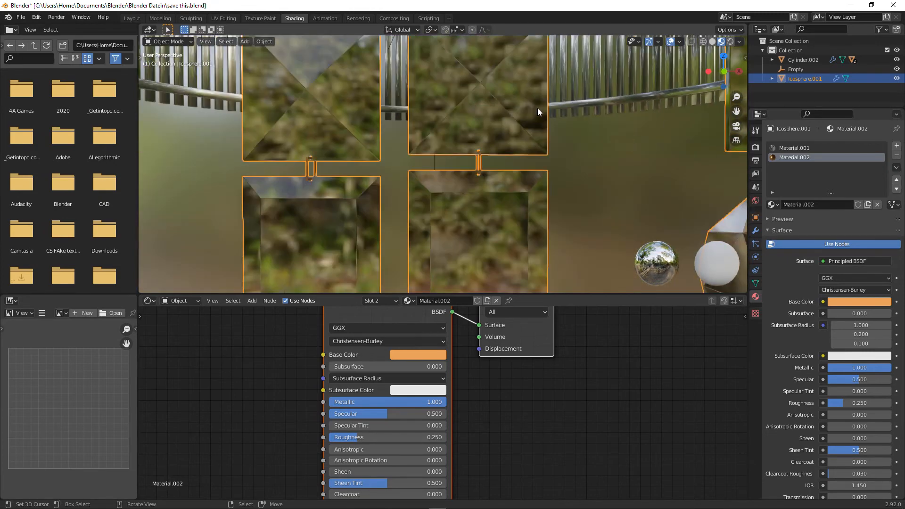
Step: Duplicate the circular inner face on the underside of the frame's top cylinder and offset the copy slightly along Z
middle_drag(526, 93, 570, 166)
scroll(403, 135, down, 5)
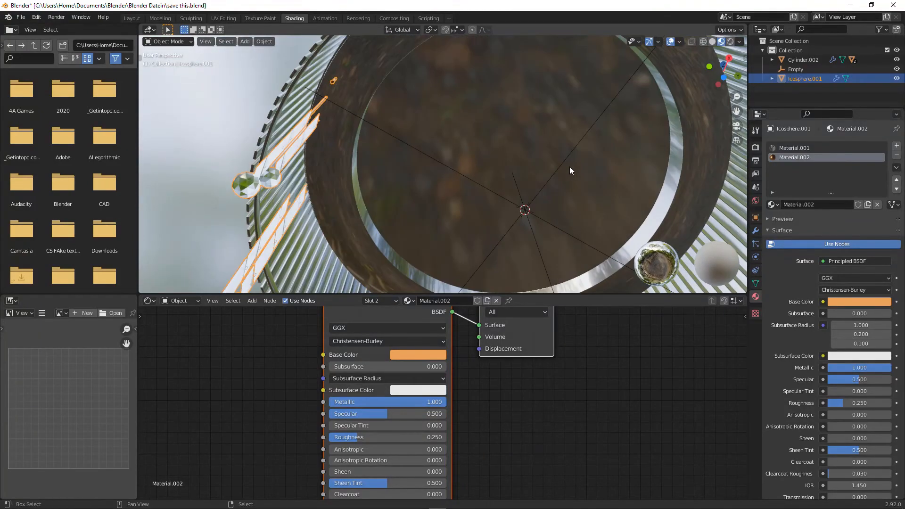
key(shift+a)
mouse_move(570, 166)
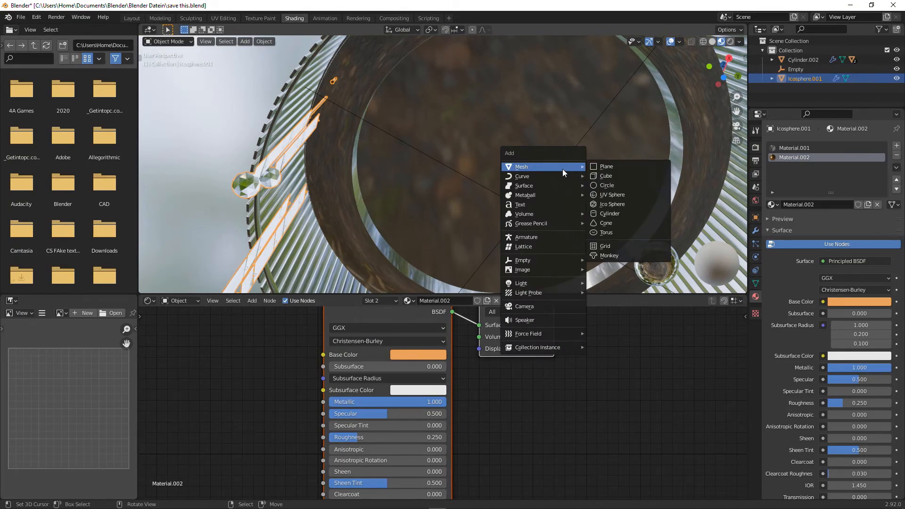
click(507, 109)
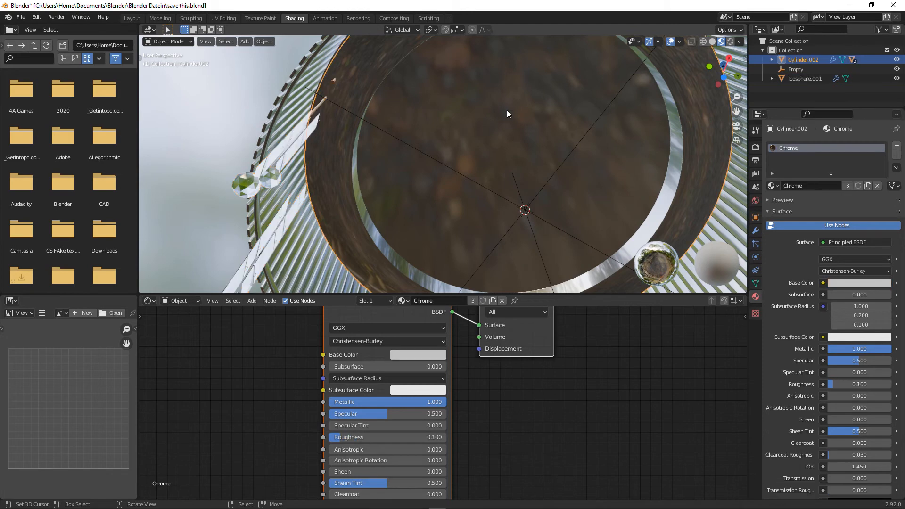
key(Tab)
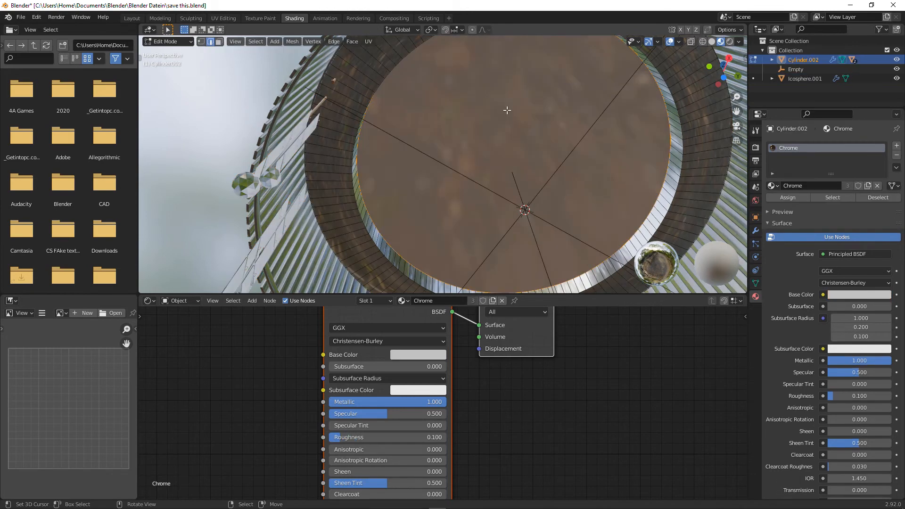
key(shift+d)
right_click(600, 167)
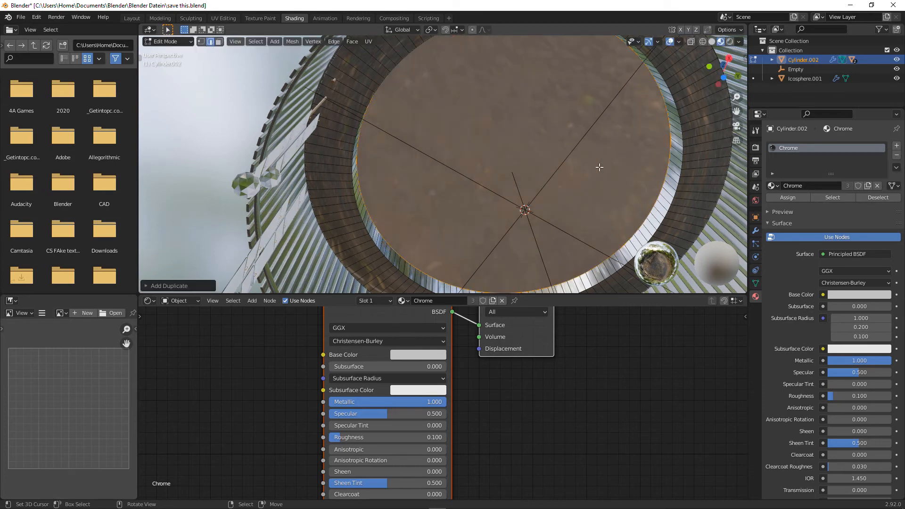
key(g)
key(z)
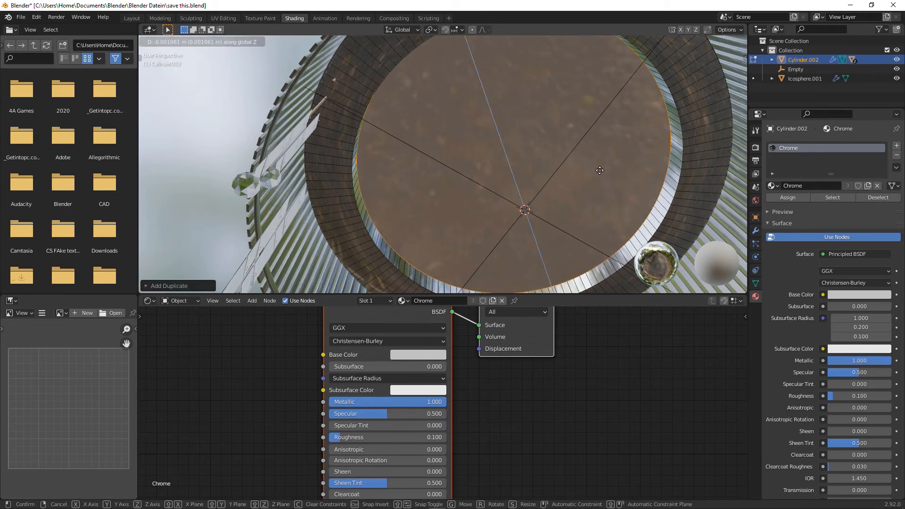
click(603, 185)
Step: Scale the duplicated face to about 0.97 and extrude it about 0.065 m into a disc
key(s)
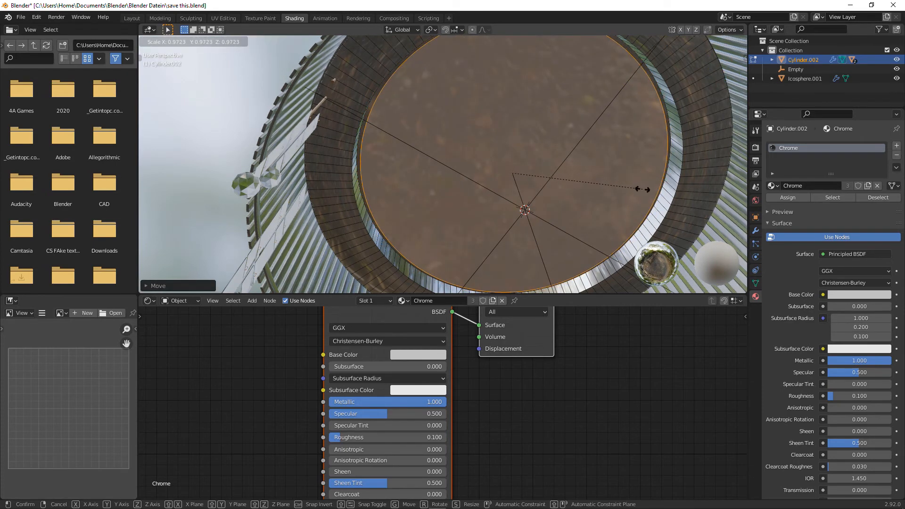
click(643, 190)
key(e)
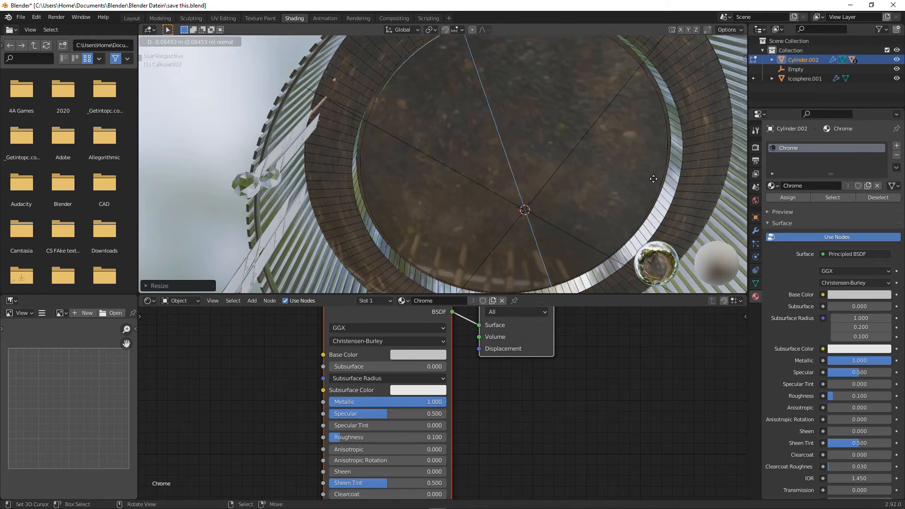
click(654, 176)
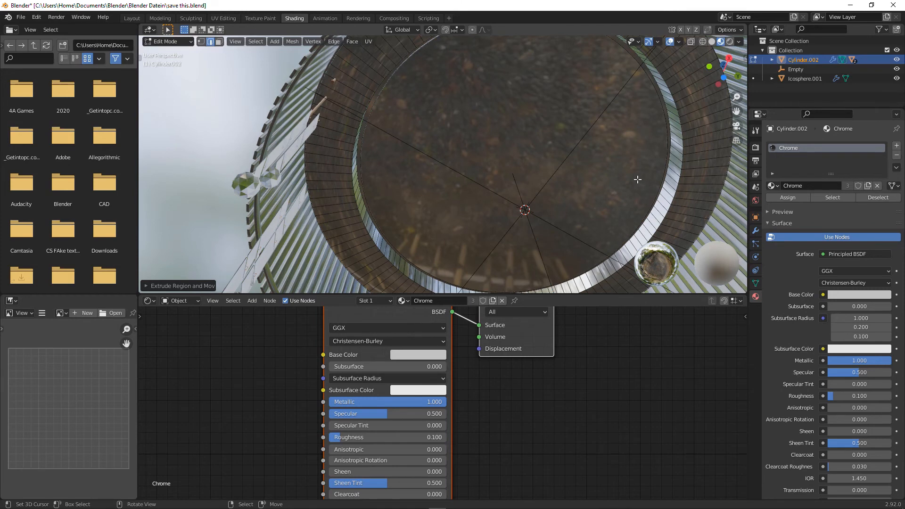
Step: Select only the whole extruded disc and assign it a new material in a second slot of the top cylinder
key(alt+a)
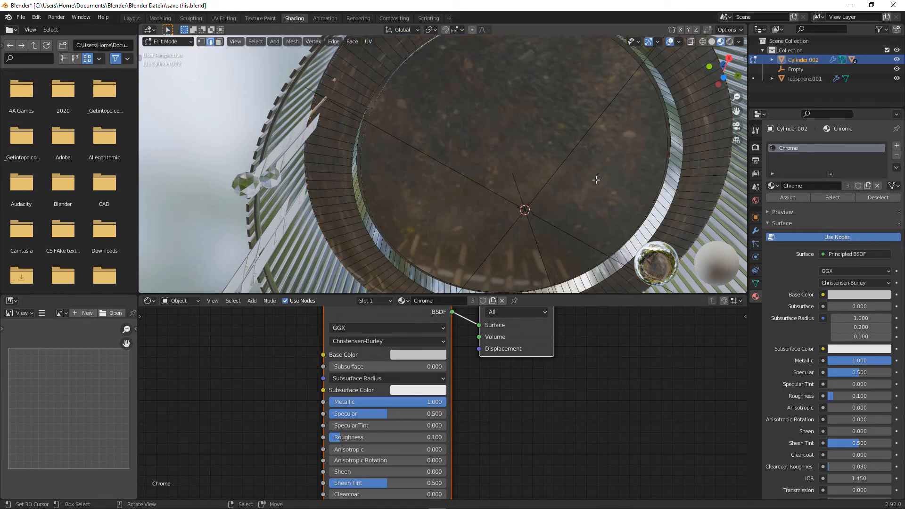
key(l)
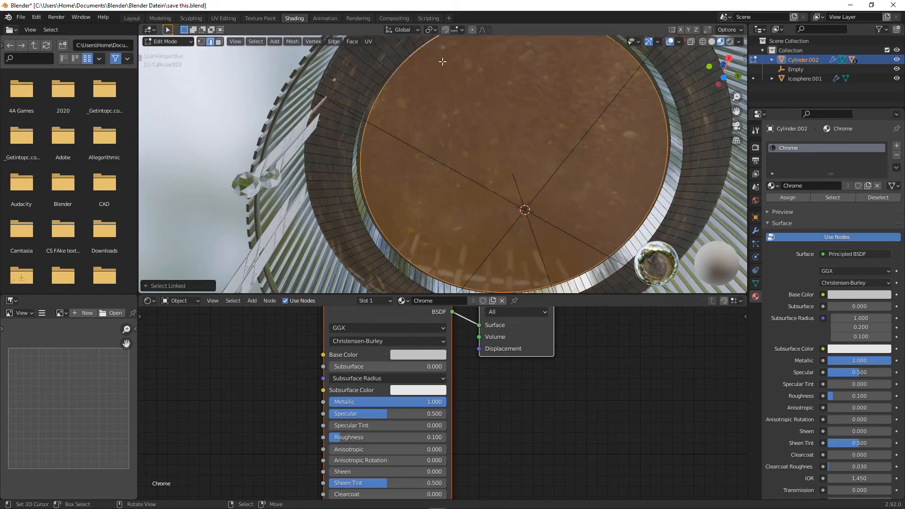
middle_drag(509, 111, 480, 55)
click(897, 146)
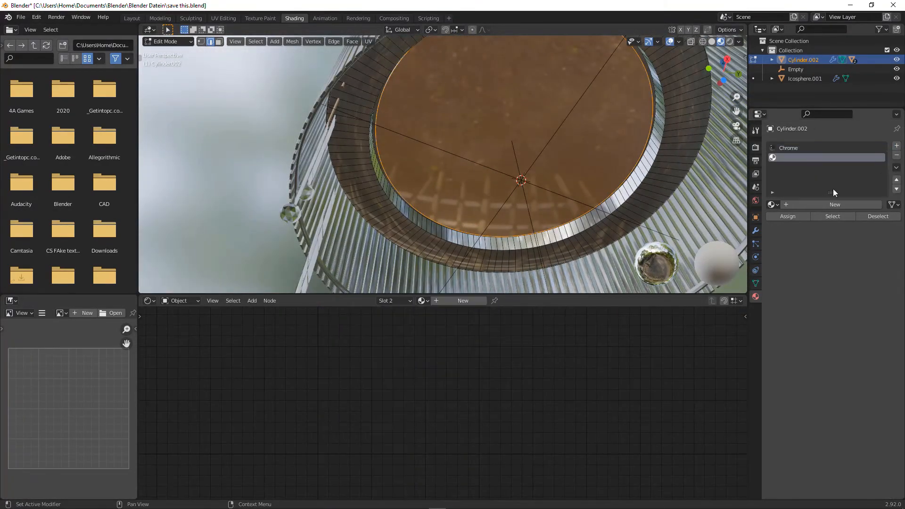
click(805, 217)
click(814, 205)
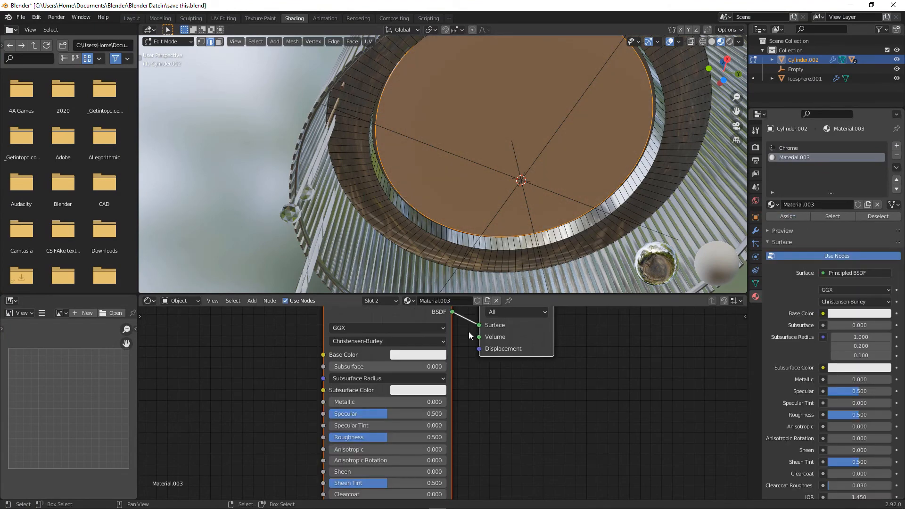
Step: Change the disc material's surface shader to Emission with a strength of 50
click(851, 273)
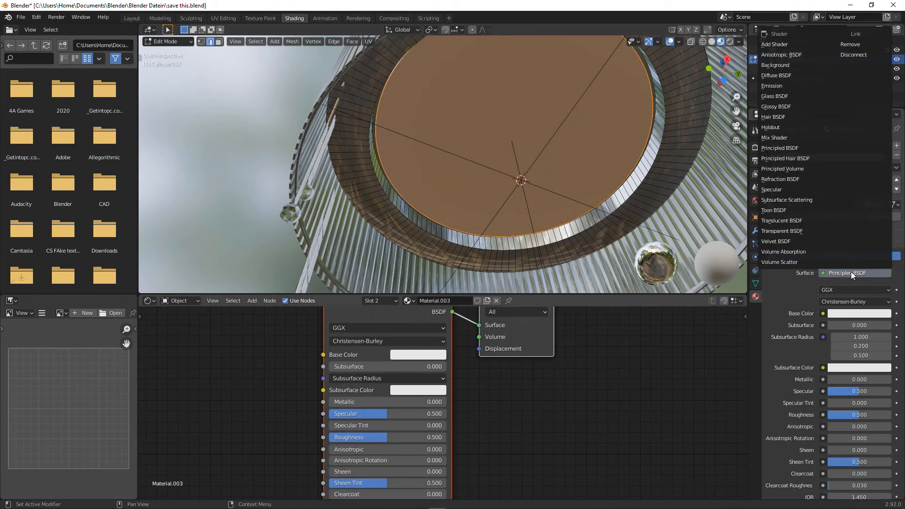
click(772, 86)
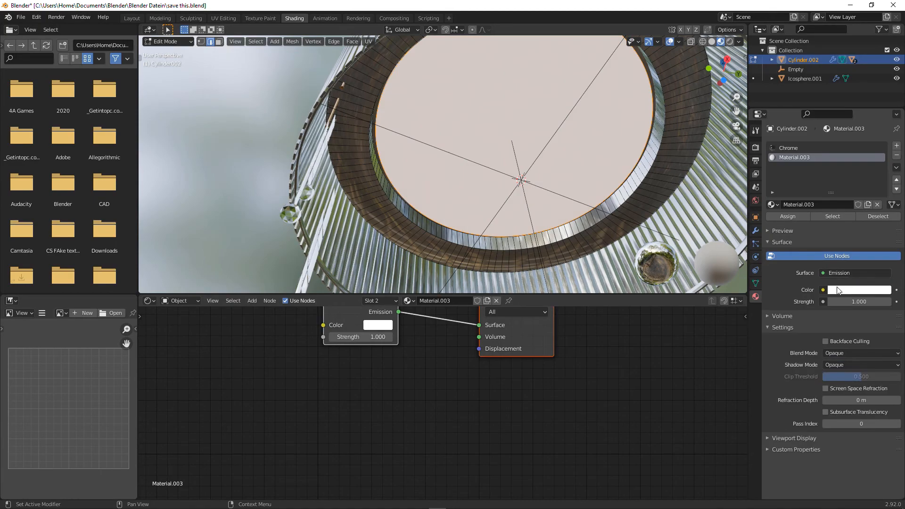
middle_drag(528, 161, 589, 178)
key(Tab)
scroll(585, 181, down, 5)
middle_drag(521, 153, 509, 188)
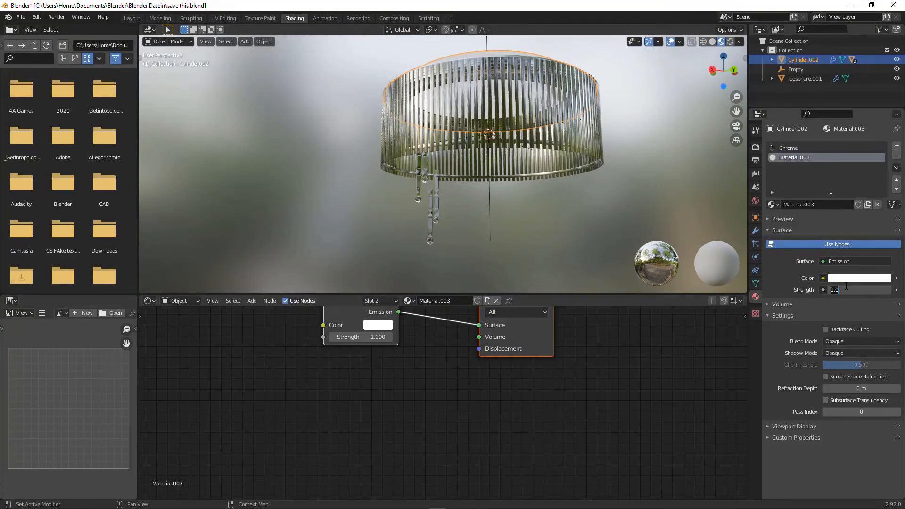
click(846, 285)
text(50)
key(Return)
Step: Move the top of the glowing disc down along Z so it no longer protrudes above the frame
key(Tab)
scroll(651, 156, up, 6)
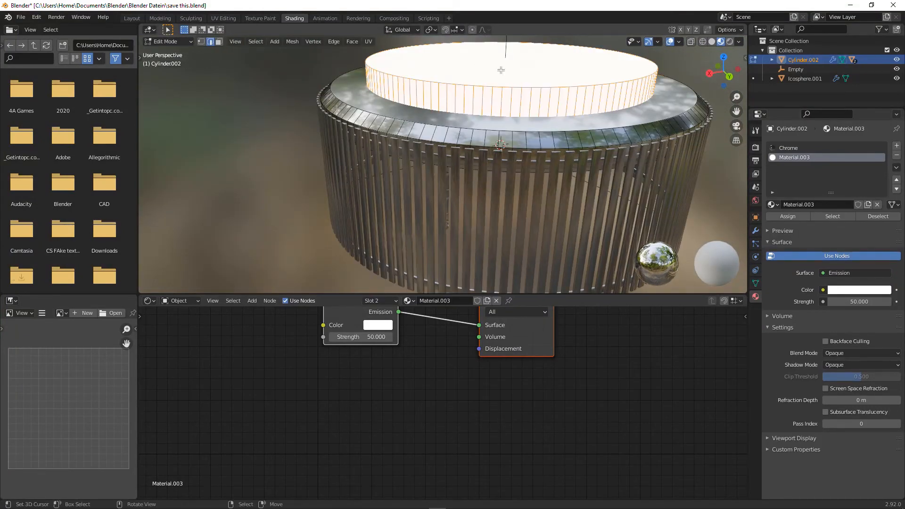
alt+click(546, 86)
key(g)
key(z)
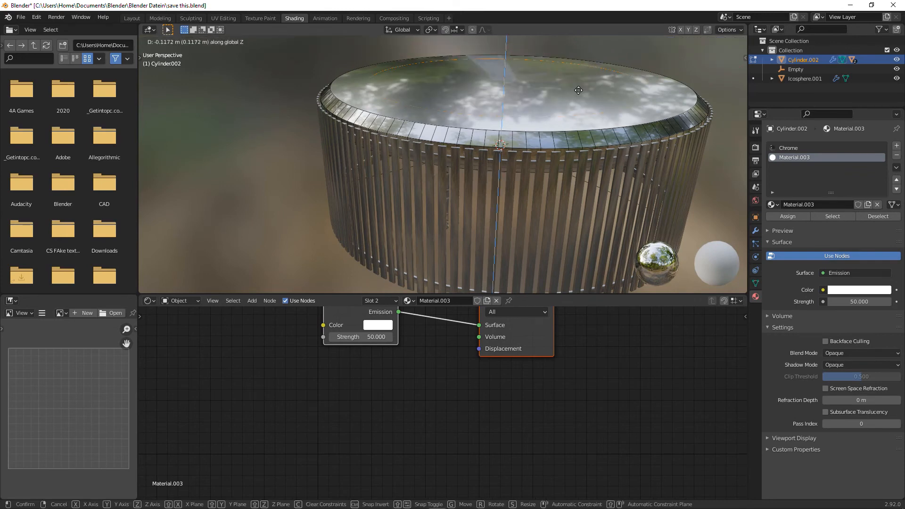
click(579, 96)
key(Tab)
Step: Select all chandelier parts, parent them to the top cylinder and test the link by moving it
middle_drag(579, 96, 407, 110)
key(a)
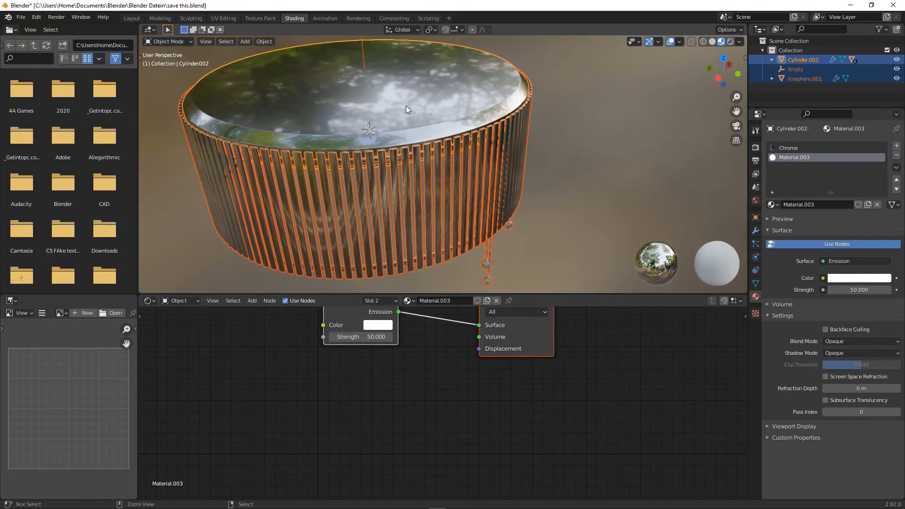
key(ctrl+p)
click(406, 110)
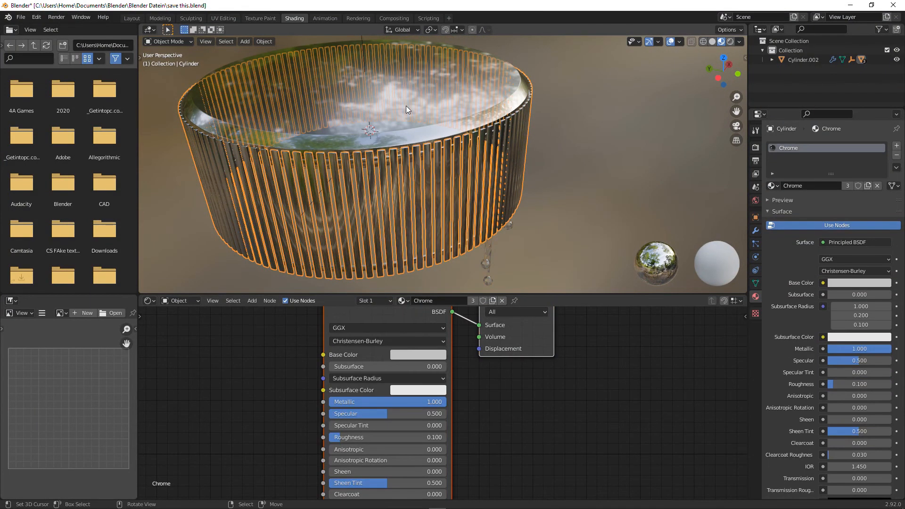
key(g)
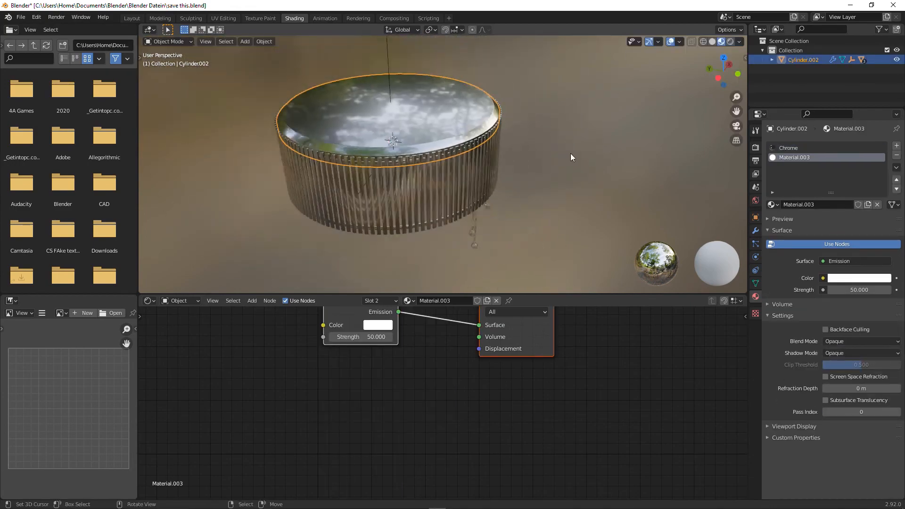
click(531, 253)
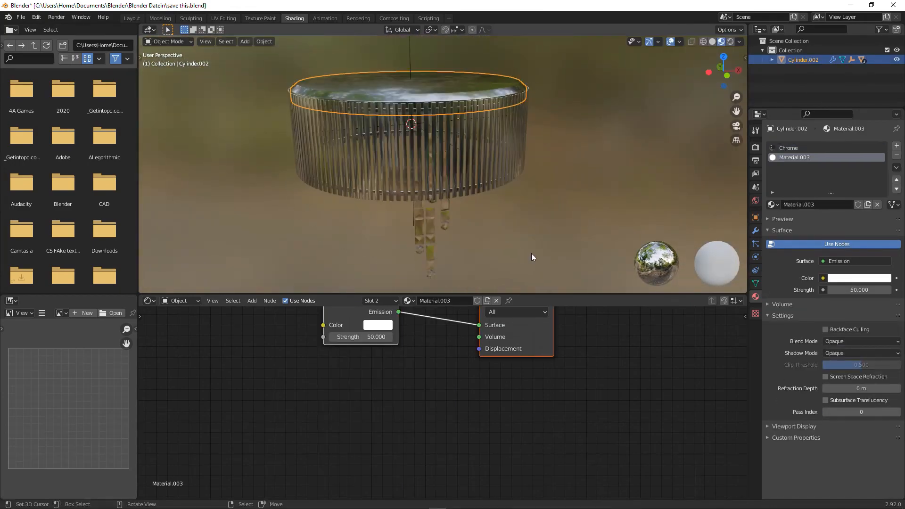
Step: Select the crystal chains and turn on viewport display for their 32-count Array modifier
middle_drag(531, 253, 486, 215)
click(394, 207)
middle_drag(394, 207, 517, 202)
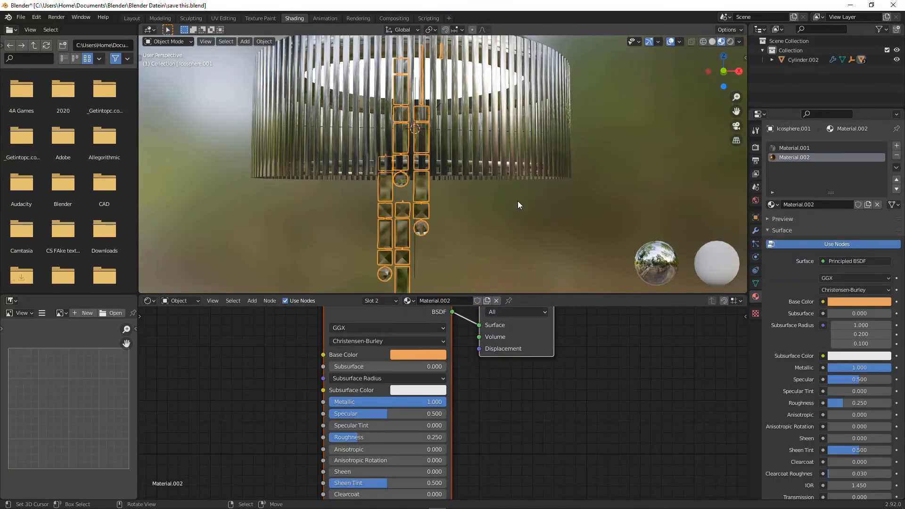
click(756, 230)
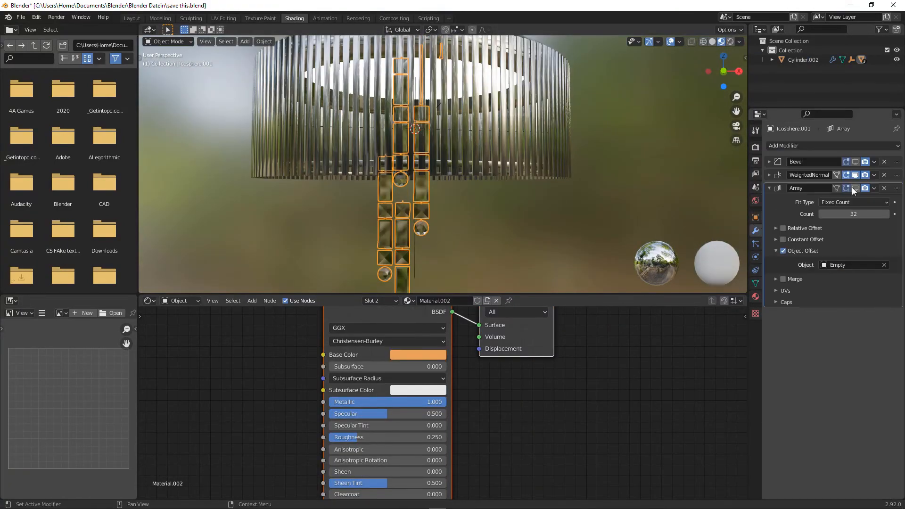
click(855, 188)
click(609, 174)
middle_drag(658, 185, 678, 30)
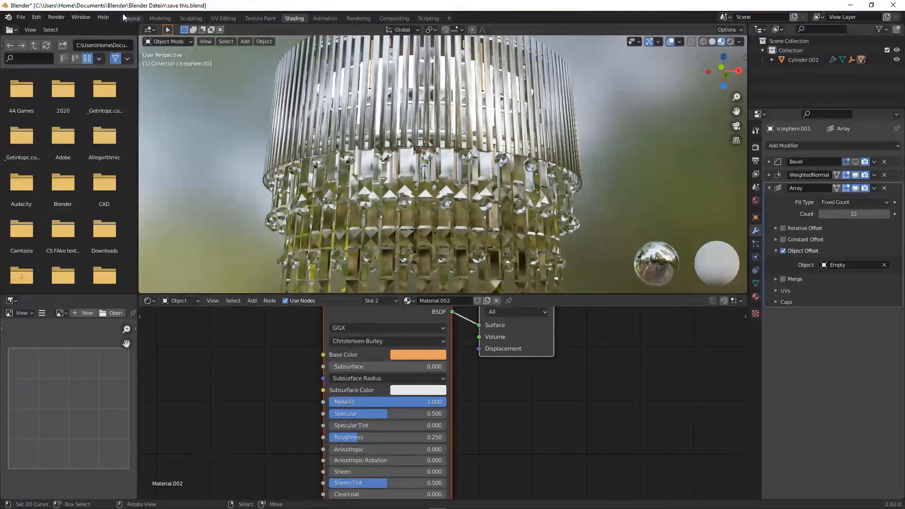
Step: Switch to the Layout workspace, hide the viewport overlays and show the chandelier in Material Preview shading
click(130, 19)
click(673, 41)
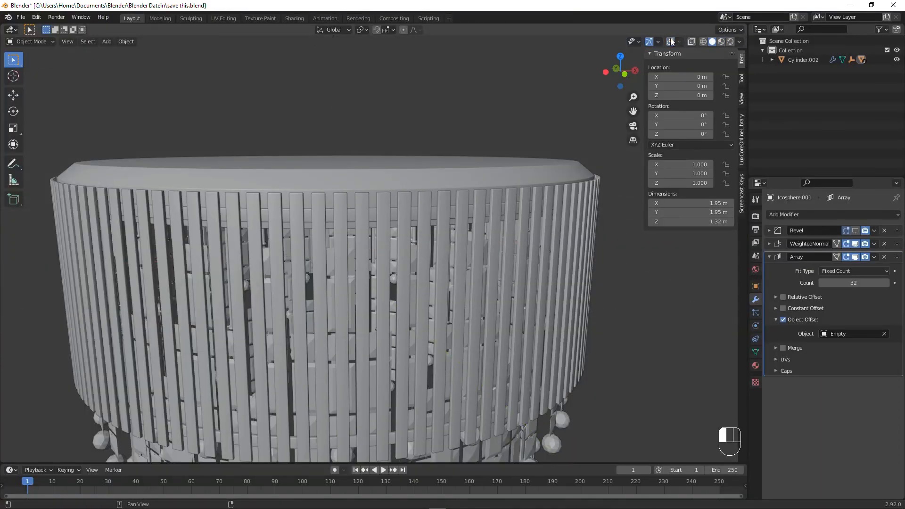
click(721, 41)
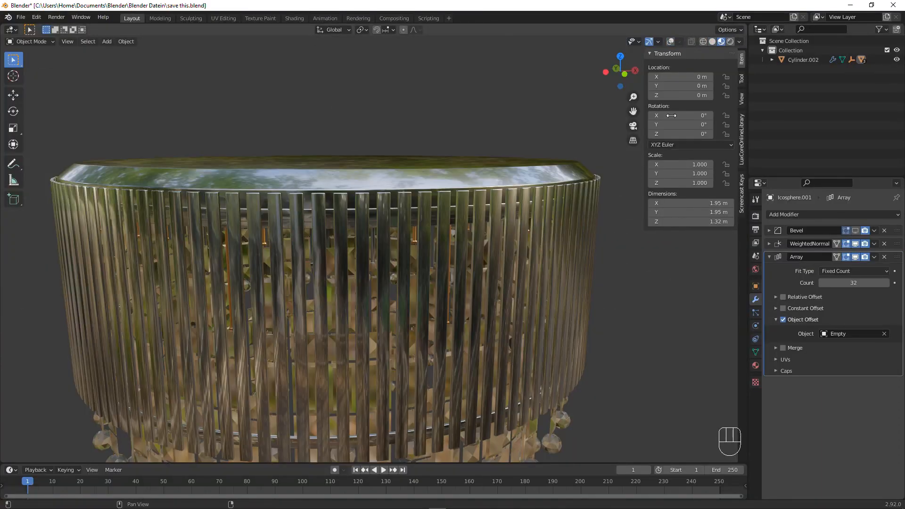
Step: Examine the complete chandelier from the side, above and below, including the glowing disc and the crystal rings
scroll(511, 221, down, 5)
mouse_move(510, 222)
middle_down()
mouse_move(457, 171)
mouse_move(382, 157)
mouse_move(464, 241)
mouse_move(399, 228)
mouse_move(456, 227)
middle_up()
scroll(464, 240, up, 3)
mouse_move(811, 507)
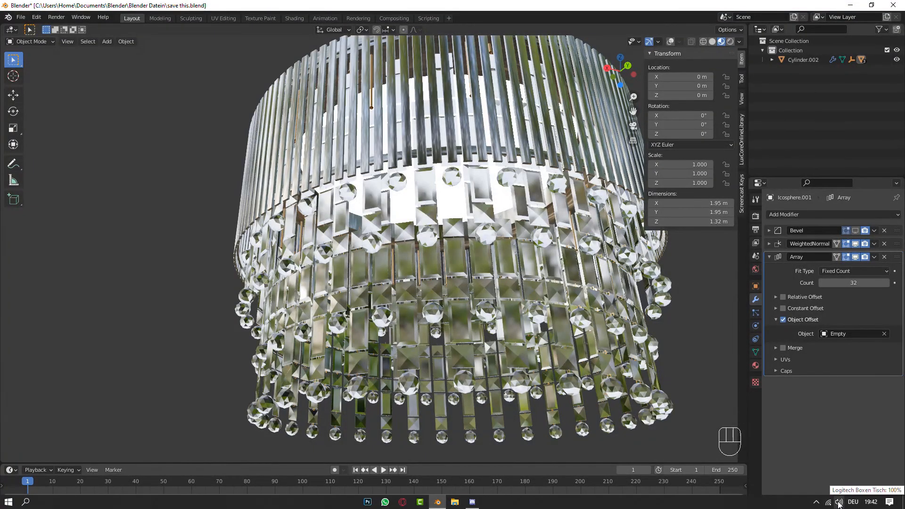
middle_drag(496, 330, 681, 316)
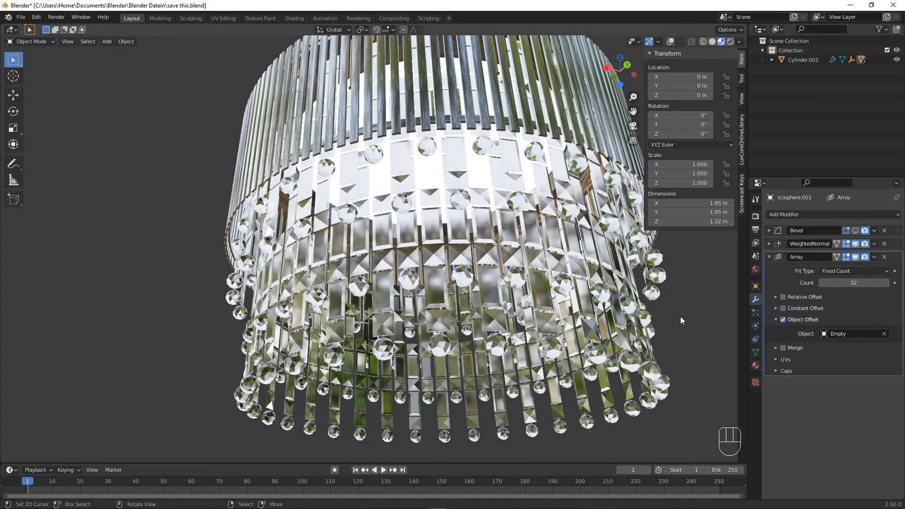
middle_drag(681, 316, 666, 312)
middle_drag(661, 313, 578, 292)
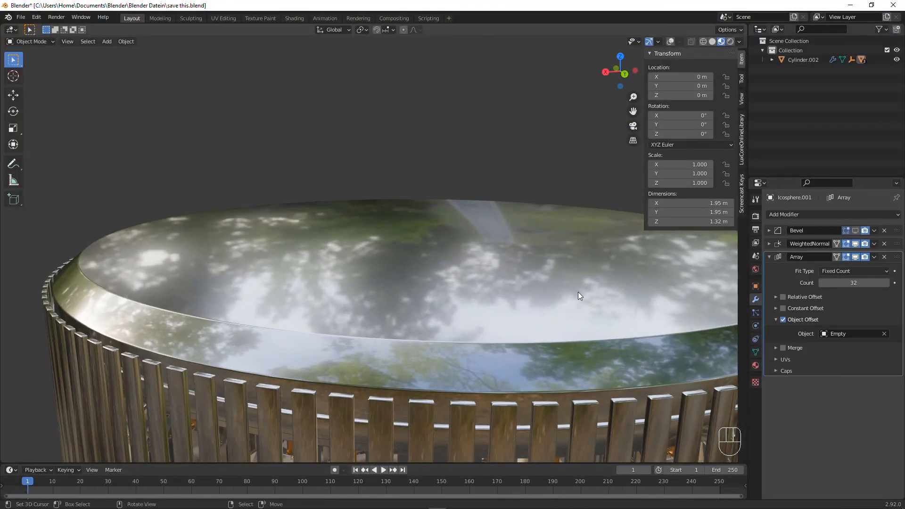
scroll(578, 292, down, 6)
middle_drag(562, 328, 561, 265)
scroll(562, 265, up, 5)
scroll(511, 265, down, 5)
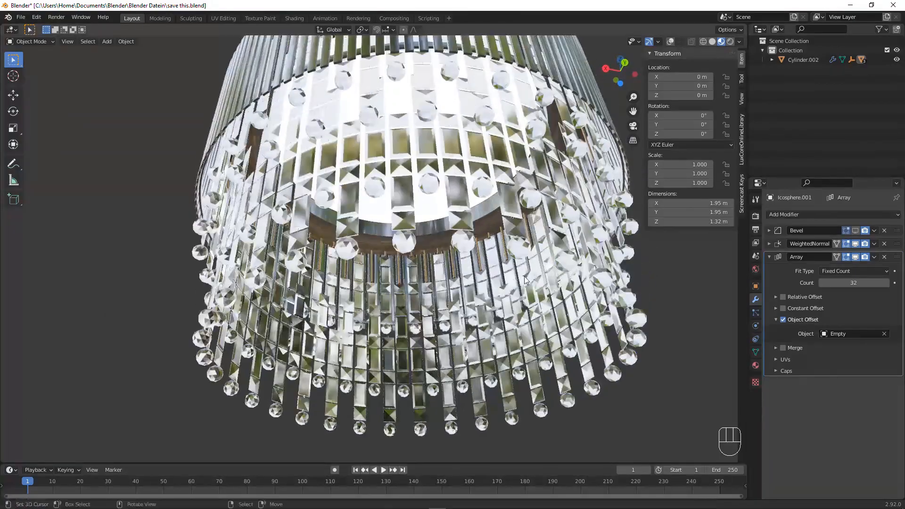